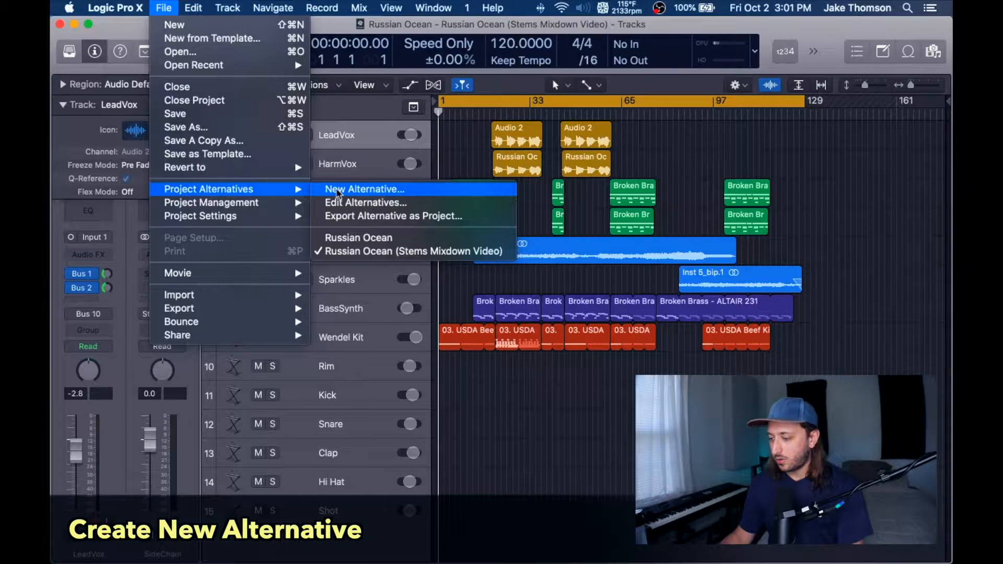
Create a new project alternative named "Russian Ocean - Pre-Mix Stem Prep"
left_click(580, 163)
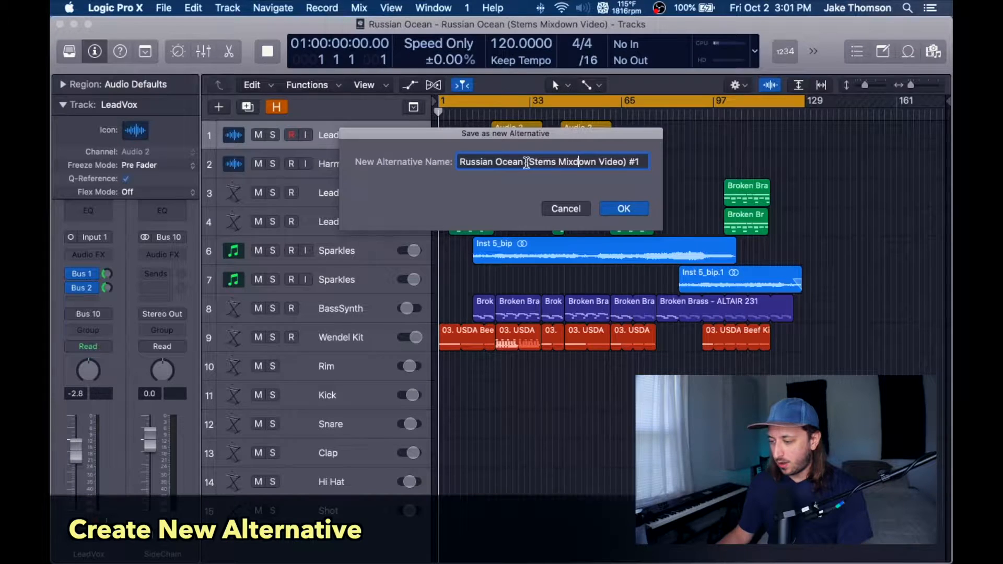
left_click_drag(525, 161, 709, 165)
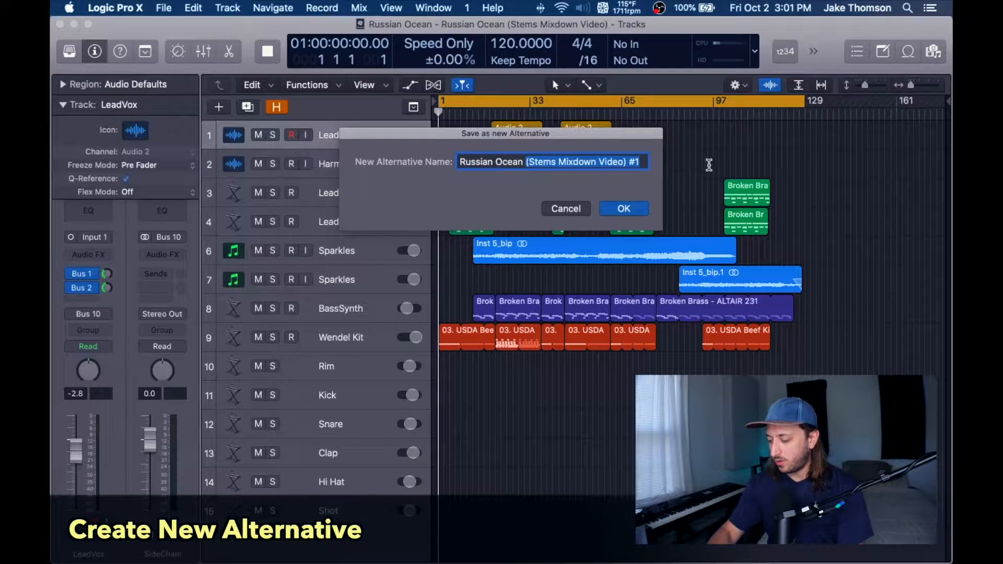
key("BackSpace")
type("-")
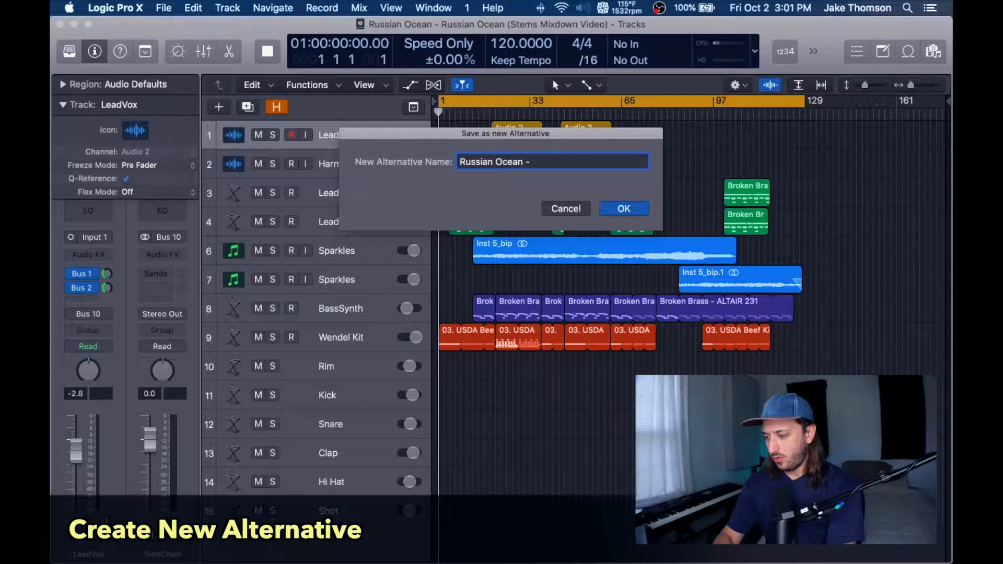
type("Pre-Mix Stem Prep")
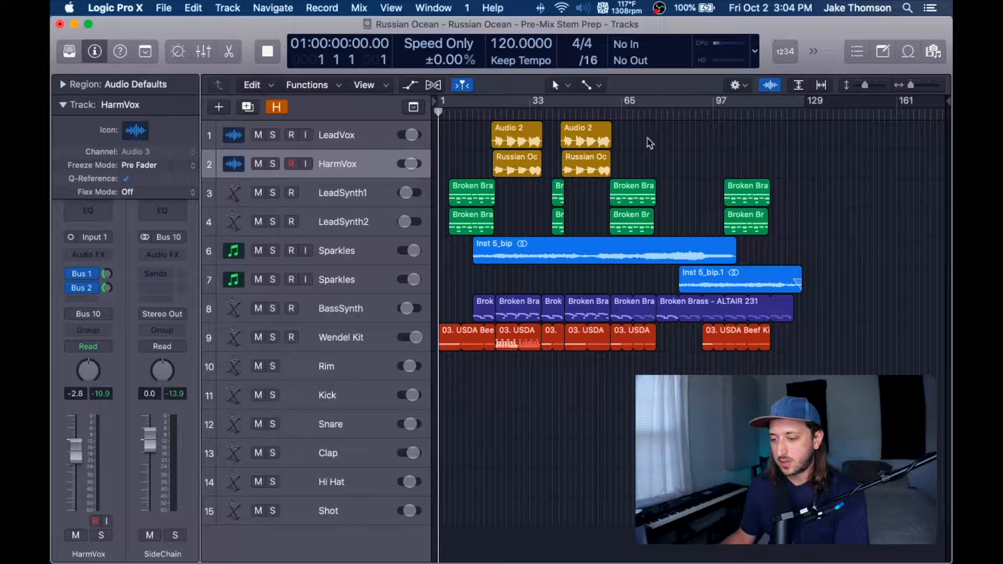
Examine the inserts, sends, outputs and levels of all channel strips in the mixer, from LeadVox through Master
left_click(205, 52)
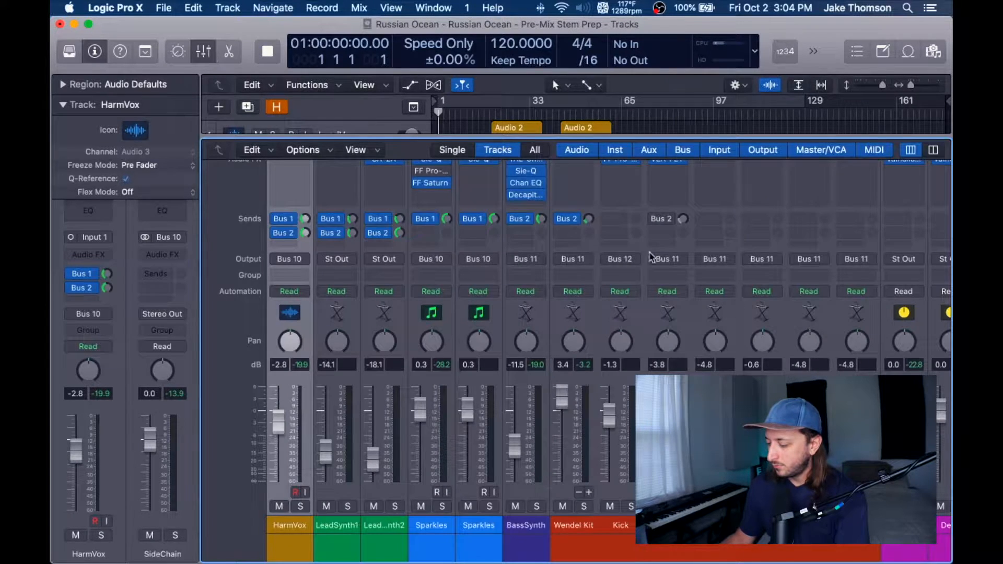
scroll(762, 337, "right", 5)
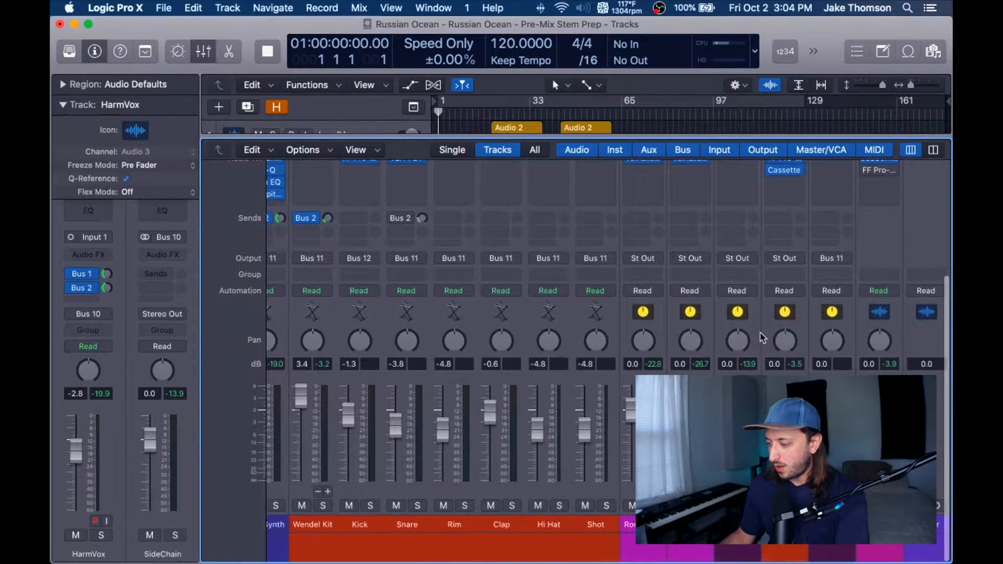
scroll(761, 337, "up", 5)
scroll(762, 338, "left", 4)
scroll(762, 338, "up", 2)
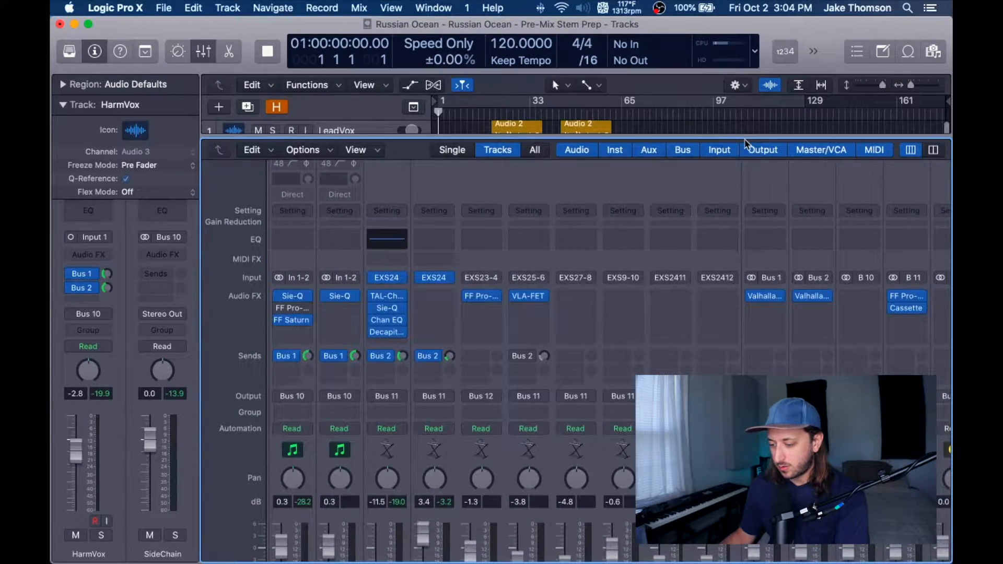
scroll(630, 327, "left", 4)
scroll(629, 327, "down", 5)
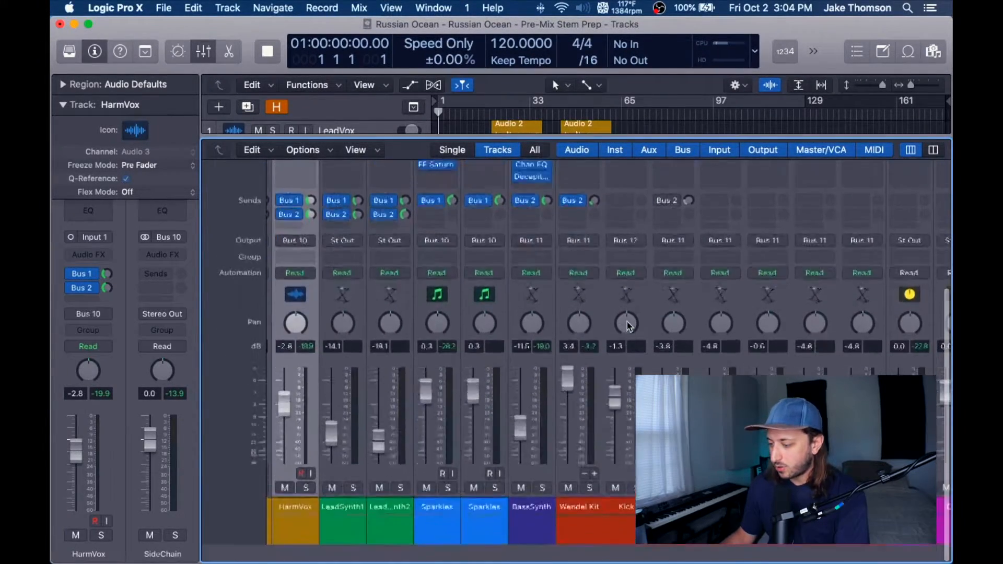
scroll(630, 326, "right", 1)
scroll(629, 327, "up", 2)
scroll(629, 326, "down", 2)
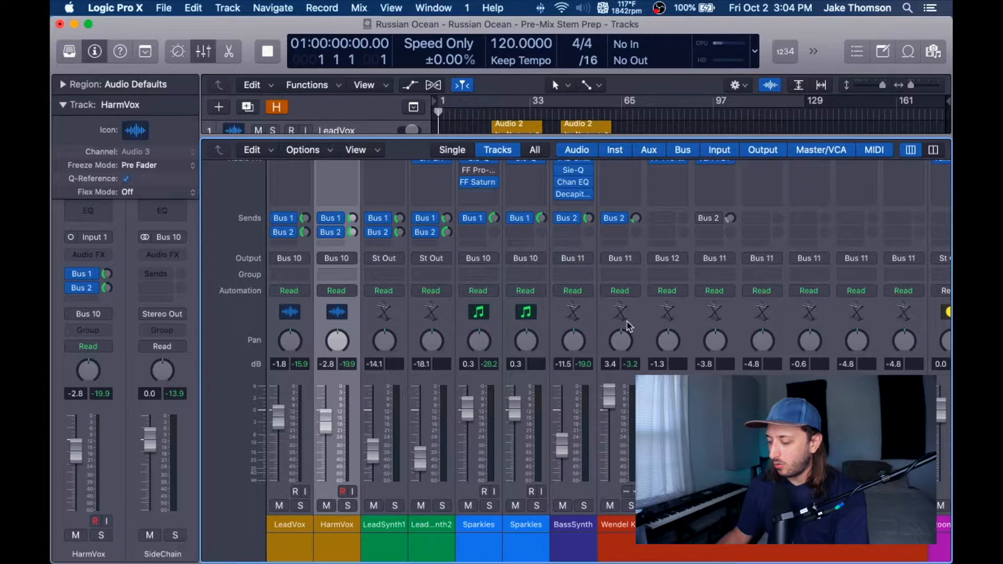
scroll(629, 327, "right", 6)
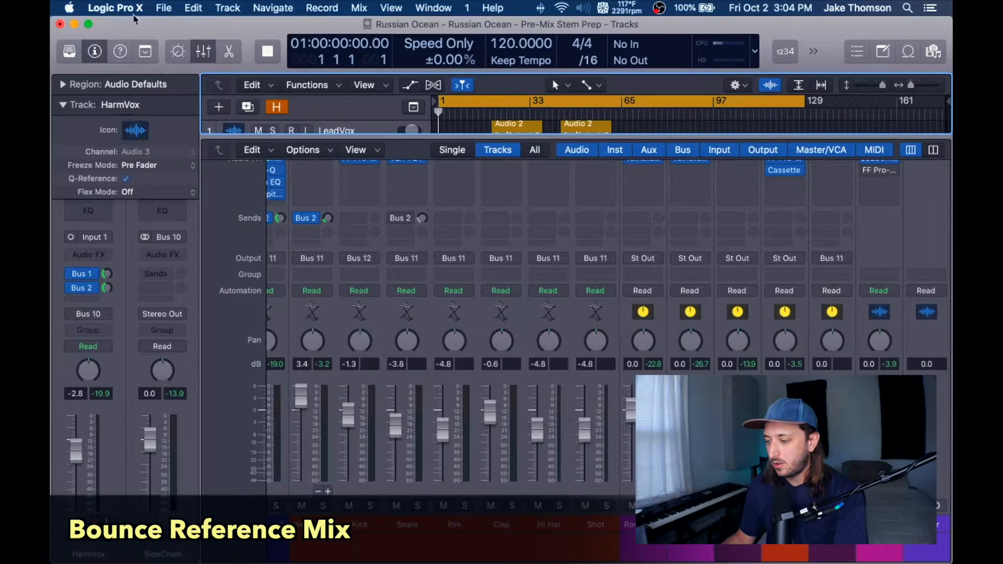
key("x")
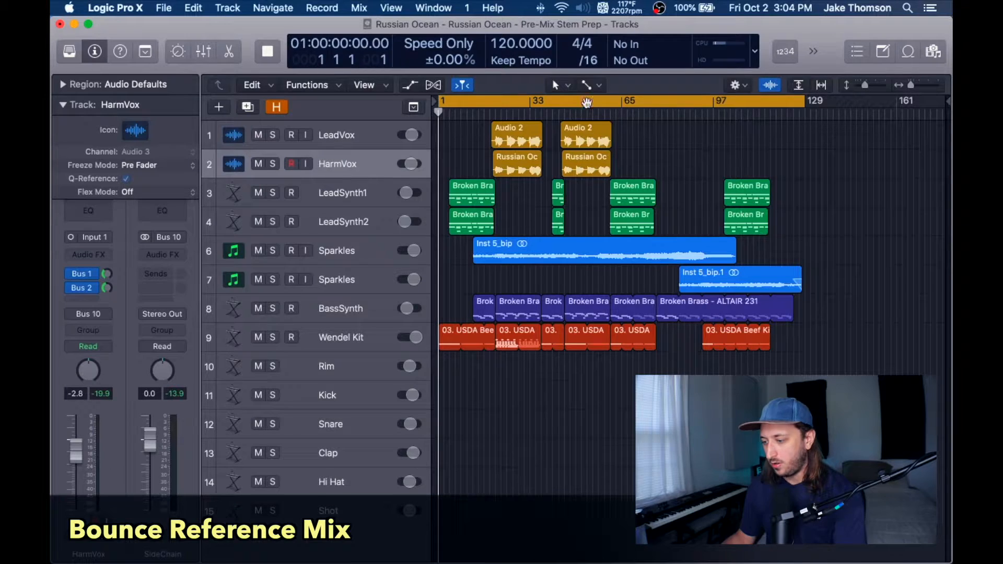
Set the cycle range to run from bar 1 to bar 129, covering the whole arrangement
left_click(767, 109)
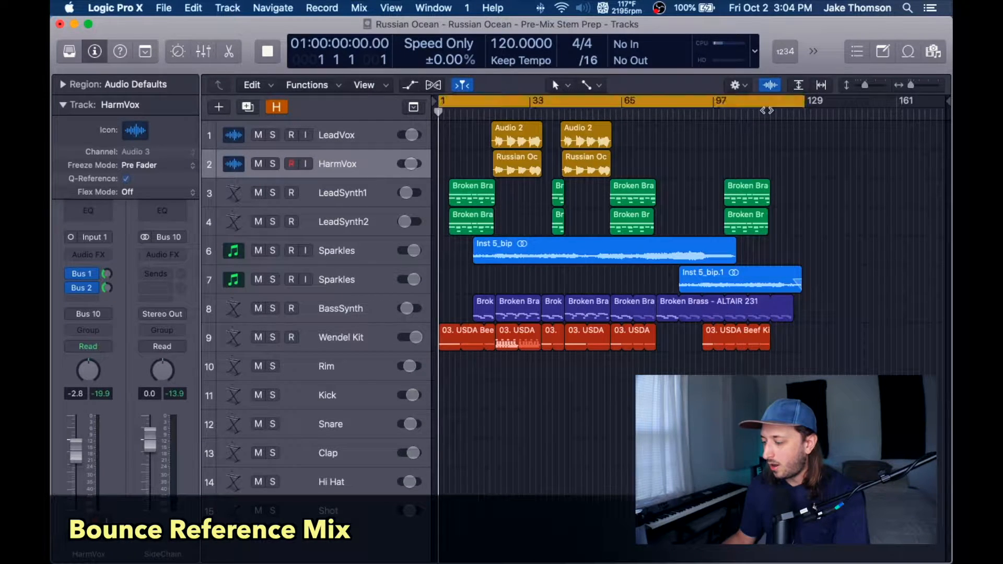
left_click_drag(802, 102, 805, 103)
scroll(657, 206, "up", 5)
scroll(658, 207, "up", 4)
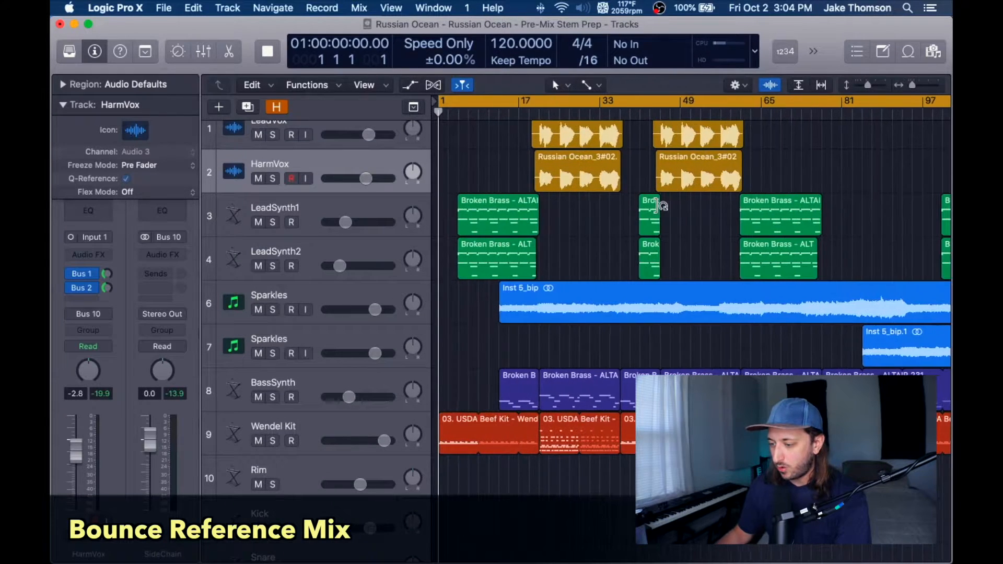
scroll(627, 190, "up", 8)
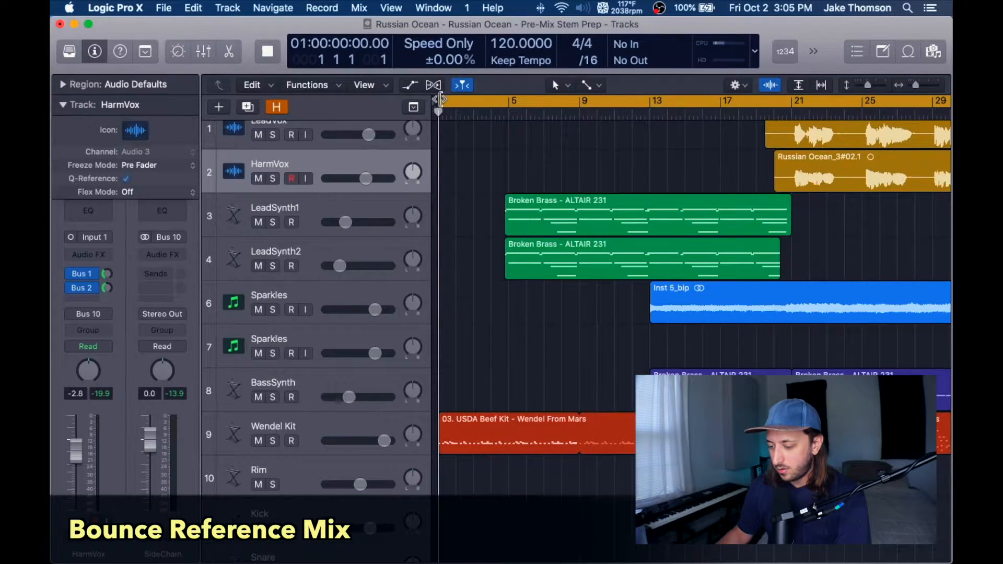
left_click_drag(441, 101, 439, 100)
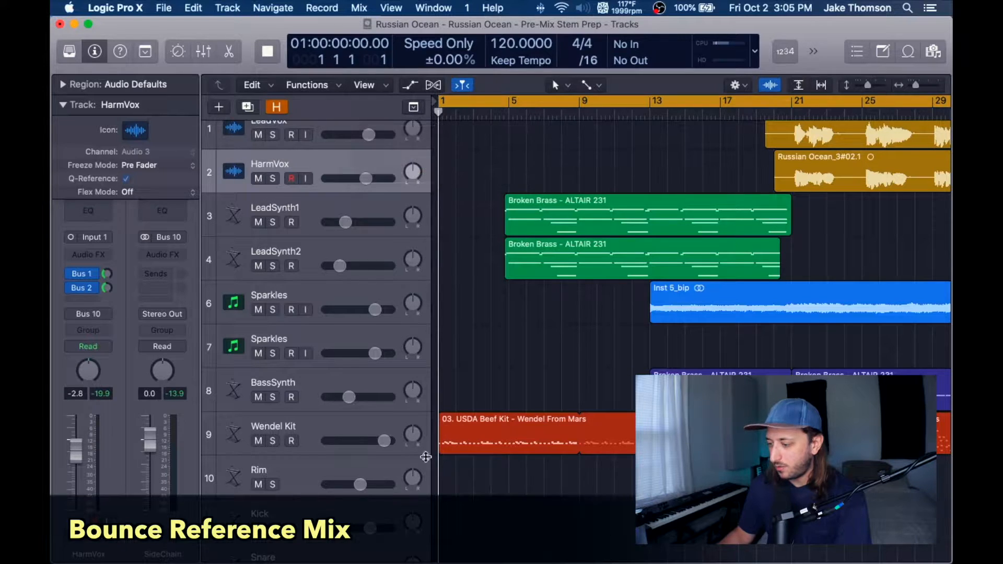
scroll(476, 197, "right", 12)
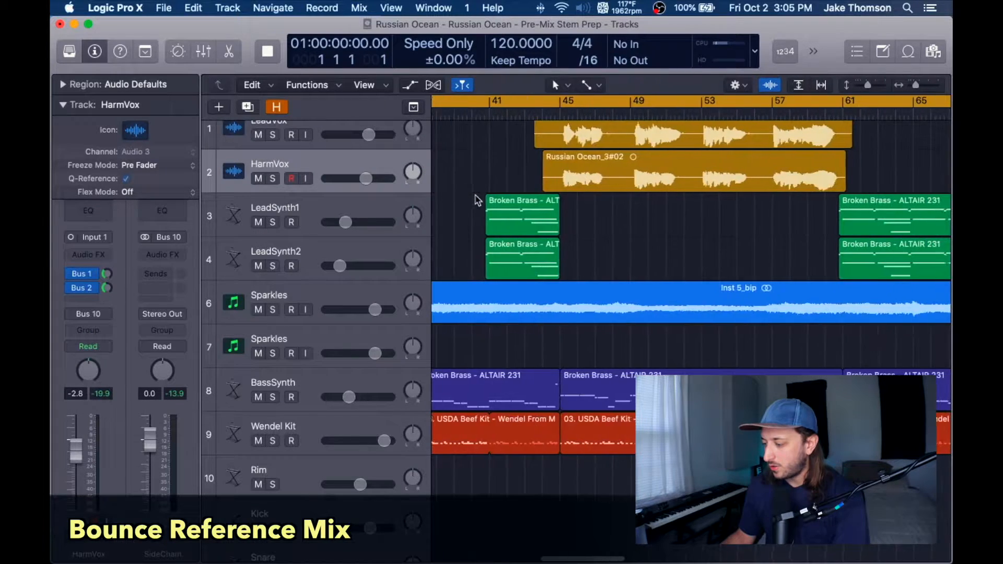
scroll(476, 196, "down", 4)
scroll(476, 200, "right", 15)
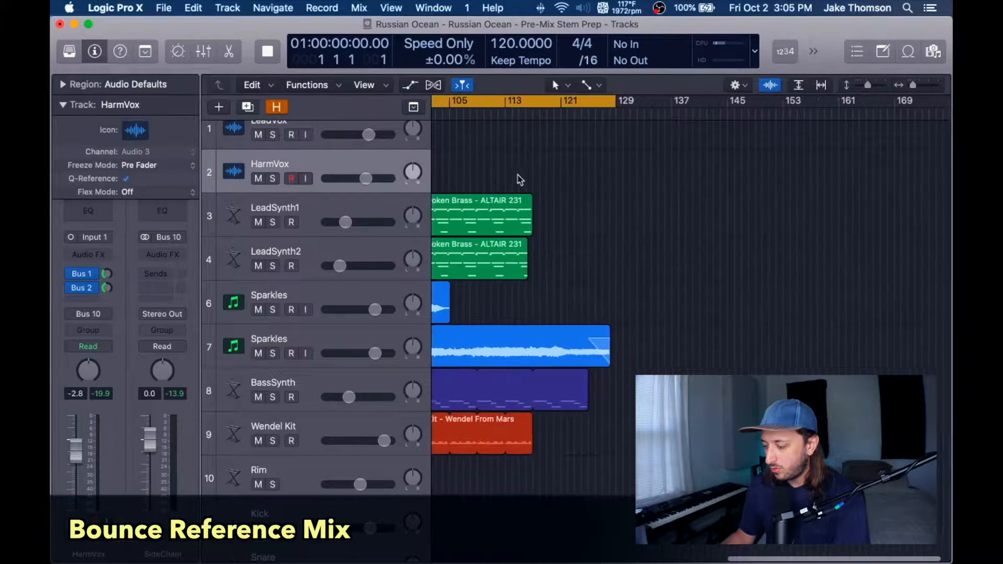
left_click_drag(624, 104, 626, 105)
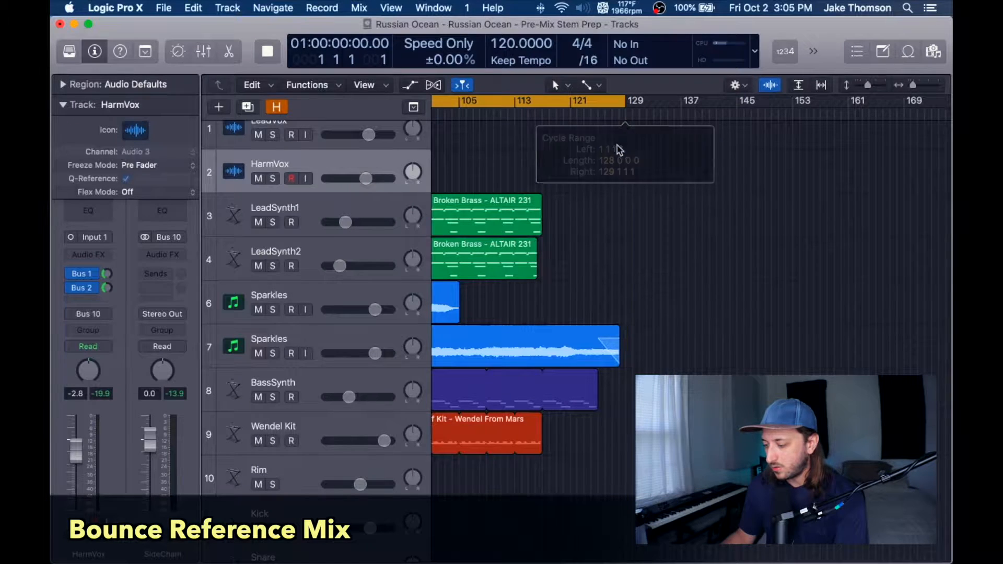
Play the end of the song to check its tail and extend the end of the cycle range to bar 130
left_click(613, 105)
left_click(612, 115)
key("space")
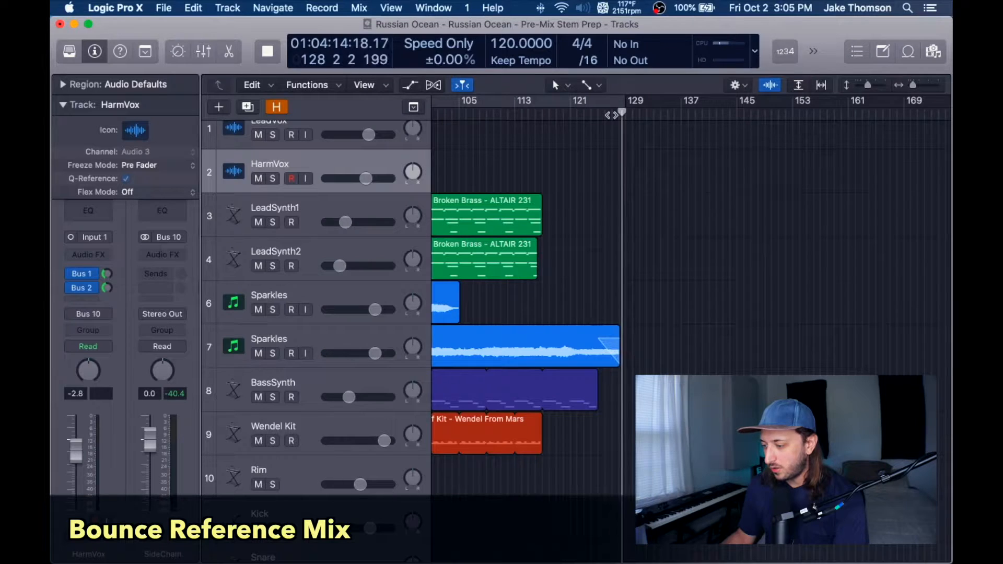
key("space")
left_click(613, 104)
left_click_drag(625, 103, 633, 102)
scroll(632, 102, "down", 5)
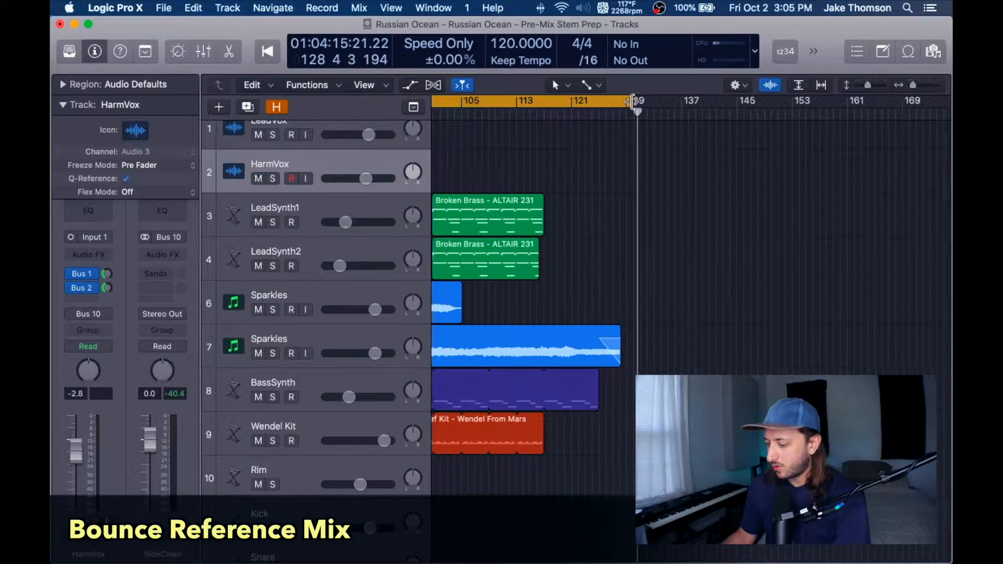
scroll(633, 102, "down", 3)
scroll(636, 119, "left", 2)
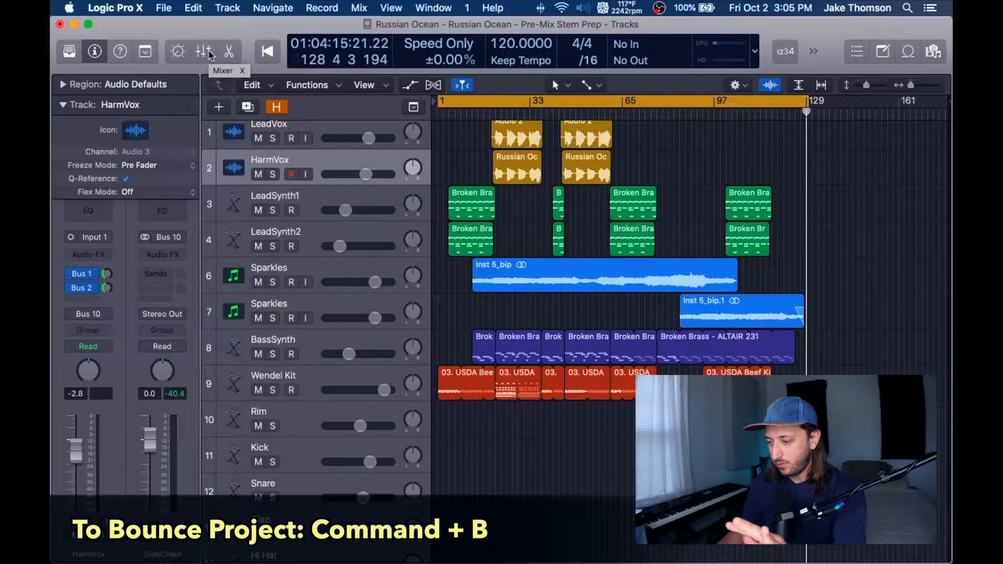
Open the project's bounce settings from the Stereo Out channel strip in the mixer
key("super+b")
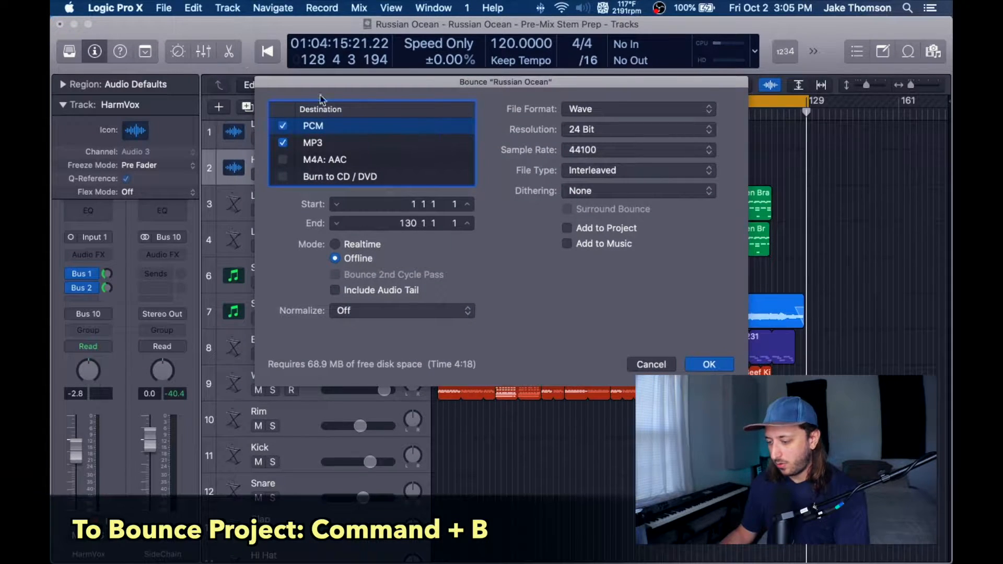
left_click(651, 365)
key("x")
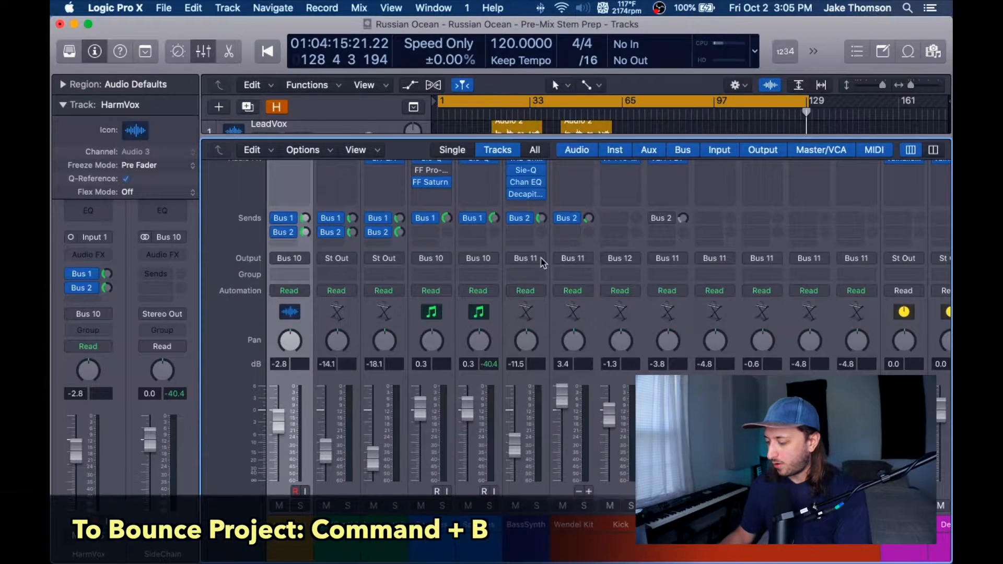
scroll(542, 265, "right", 5)
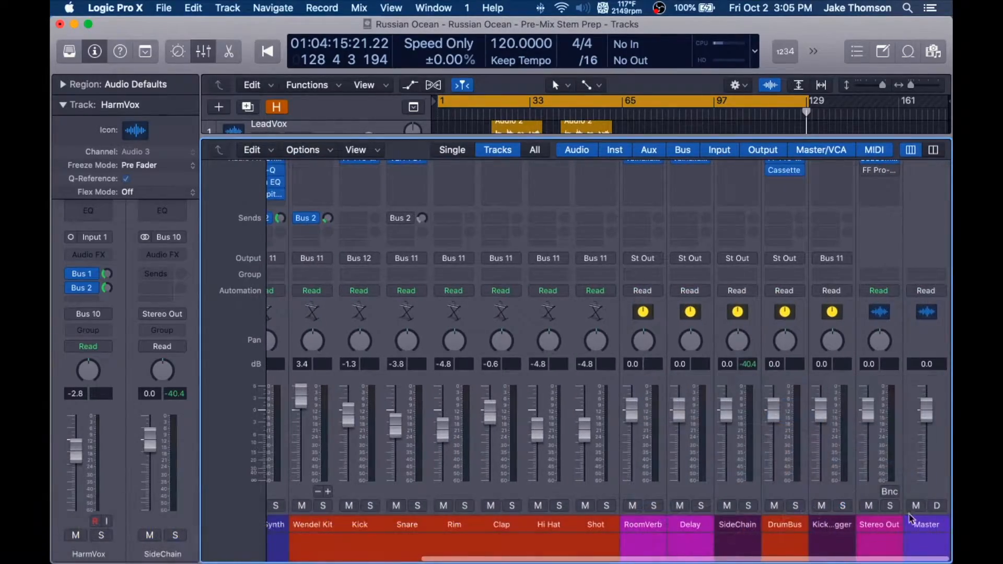
scroll(883, 497, "up", 3)
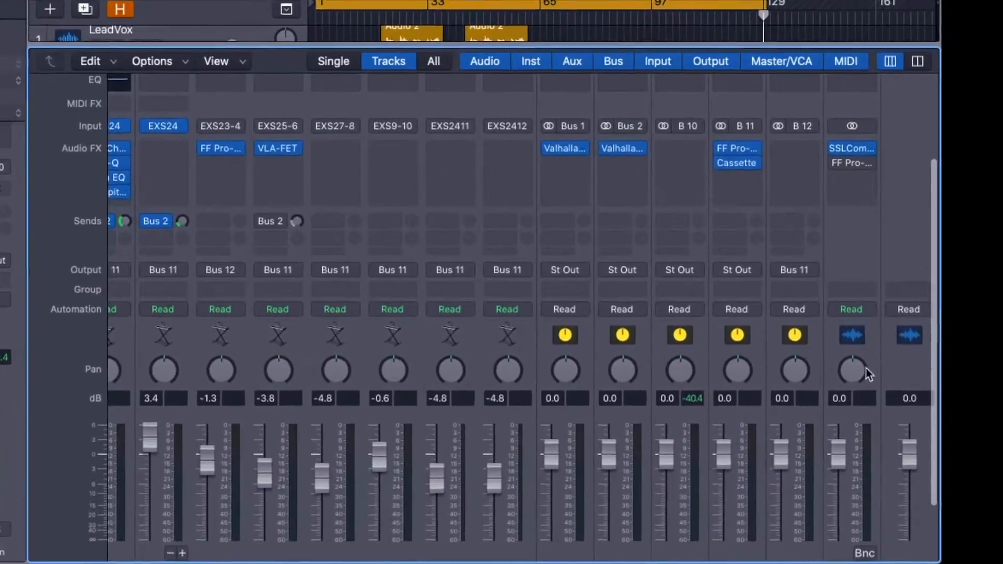
scroll(867, 369, "down", 3)
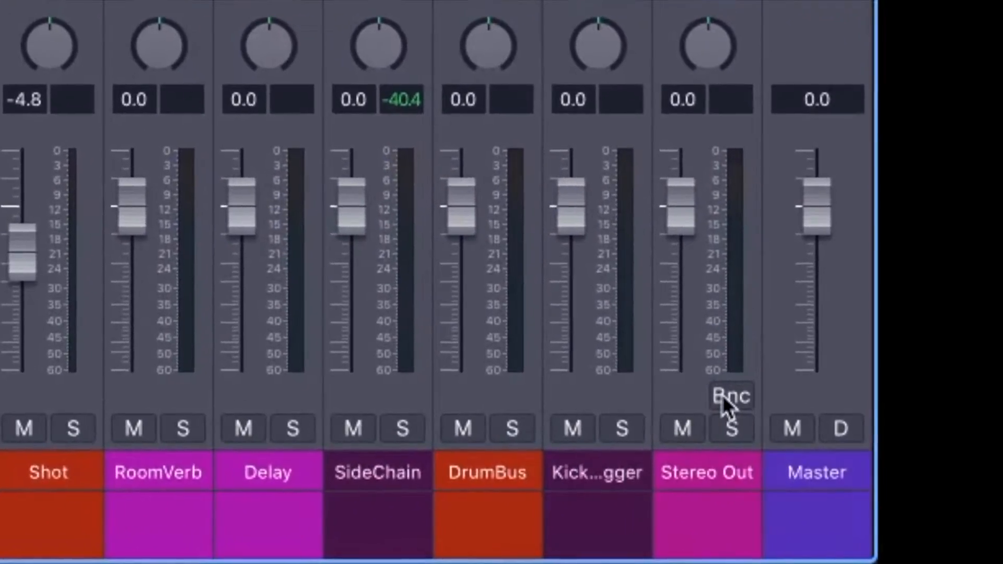
left_click(723, 396)
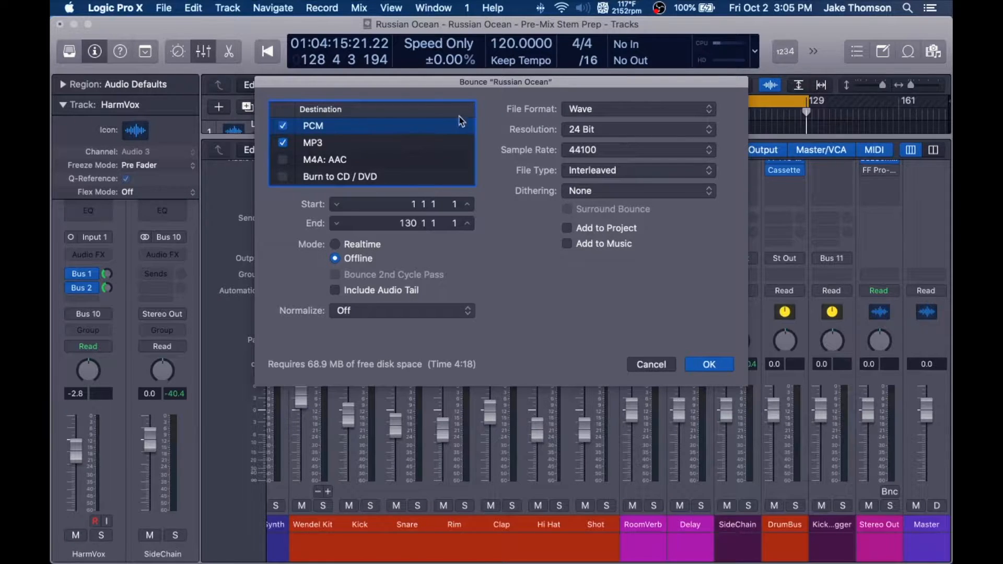
left_click_drag(466, 82, 485, 176)
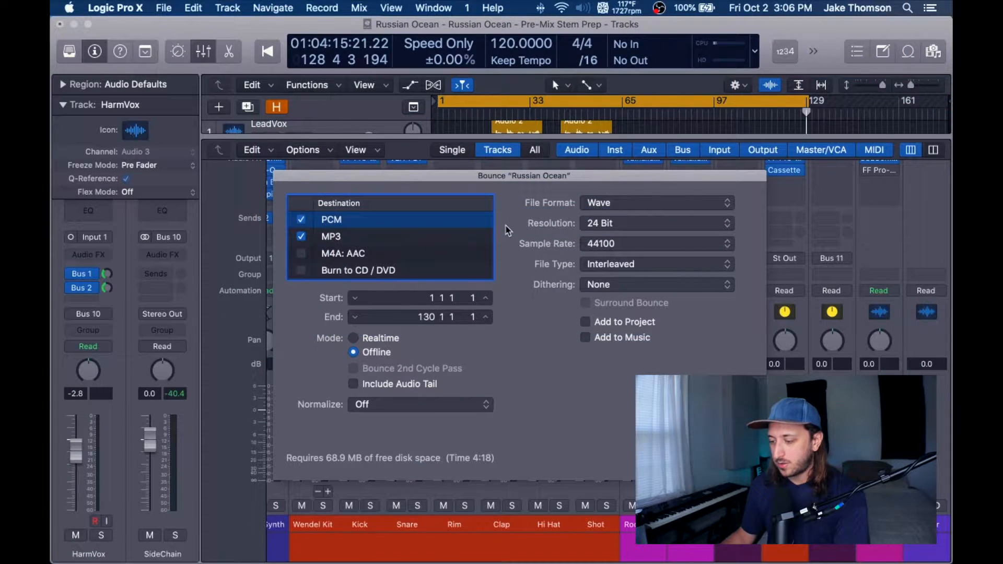
Review the MP3 options and the PCM file format, resolution, sample rate and normalize settings for the bounce
left_click(382, 241)
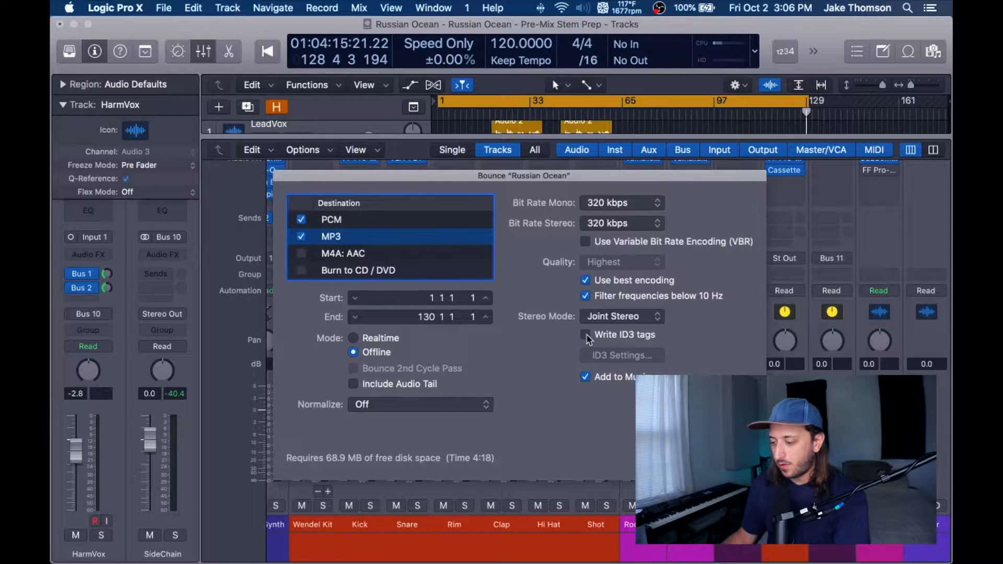
left_click(459, 222)
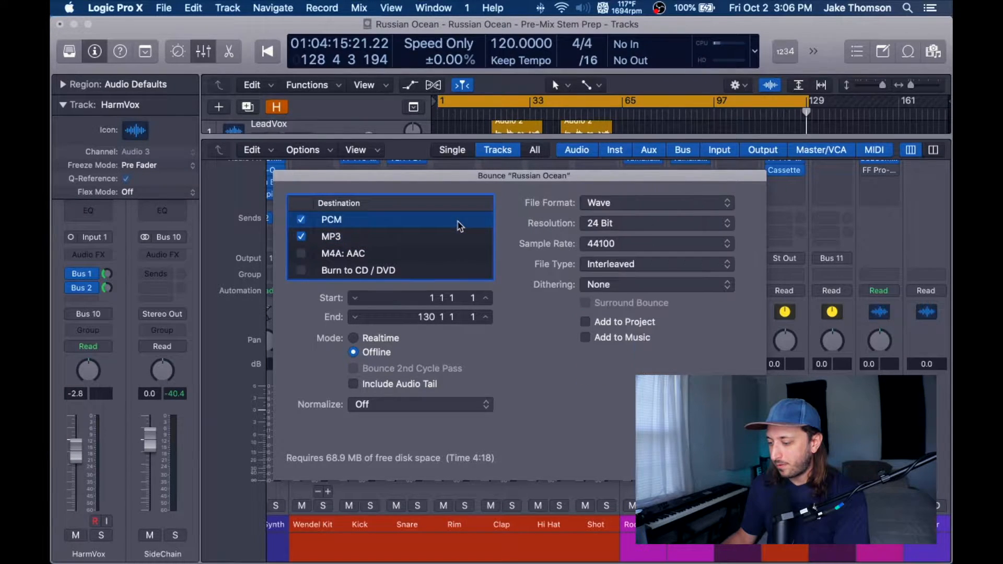
left_click(598, 204)
left_click(599, 205)
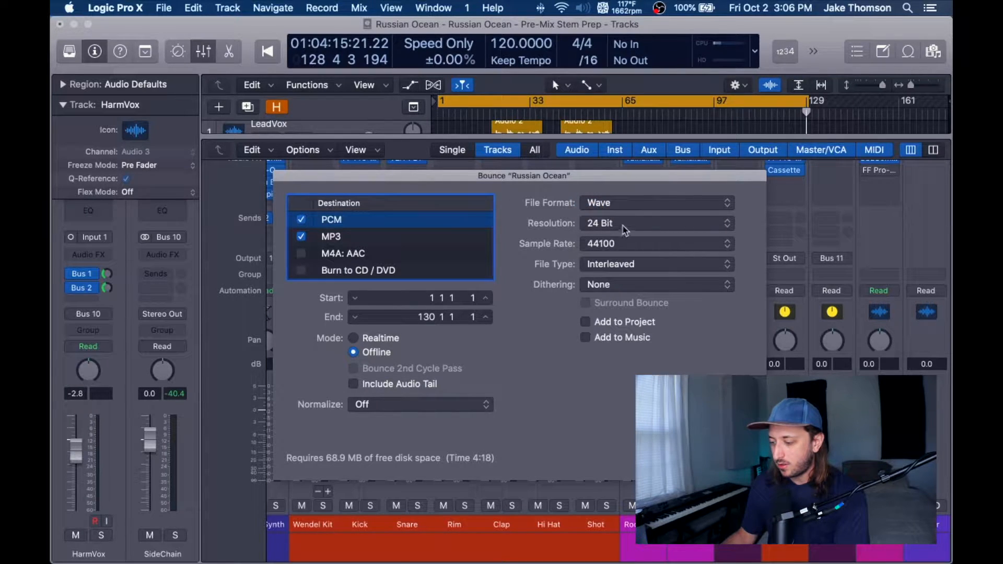
left_click(616, 226)
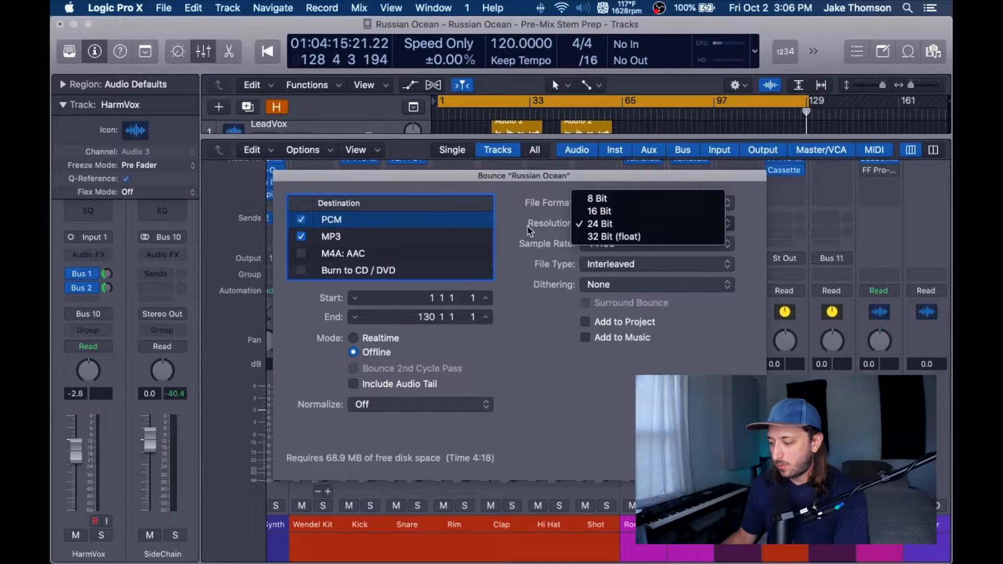
left_click(662, 224)
left_click(632, 246)
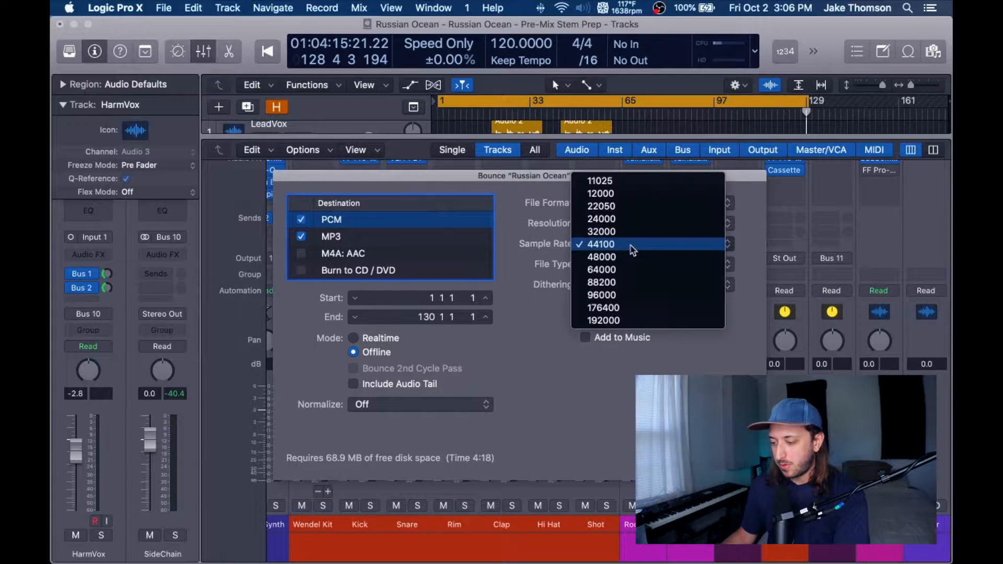
left_click(527, 246)
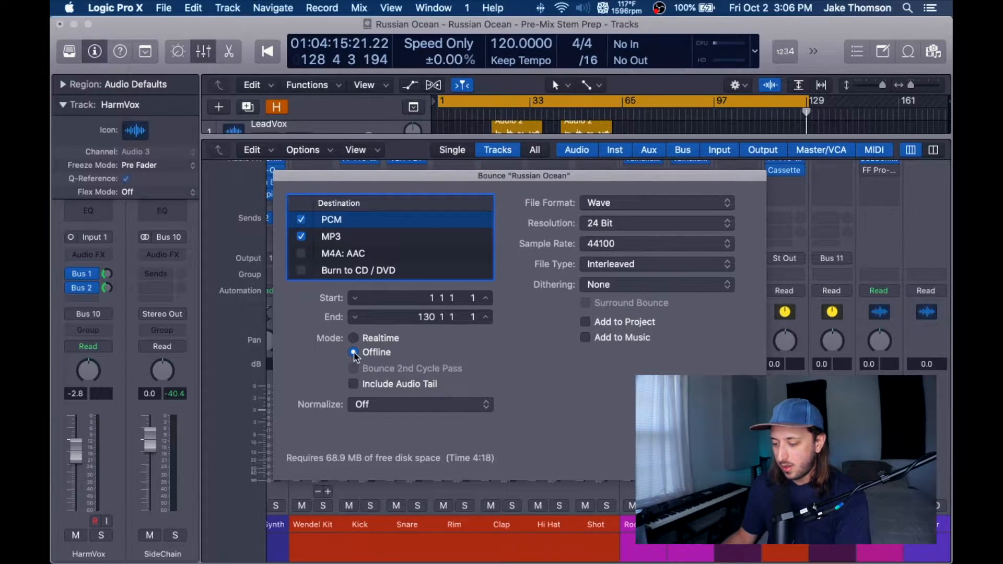
left_click(418, 412)
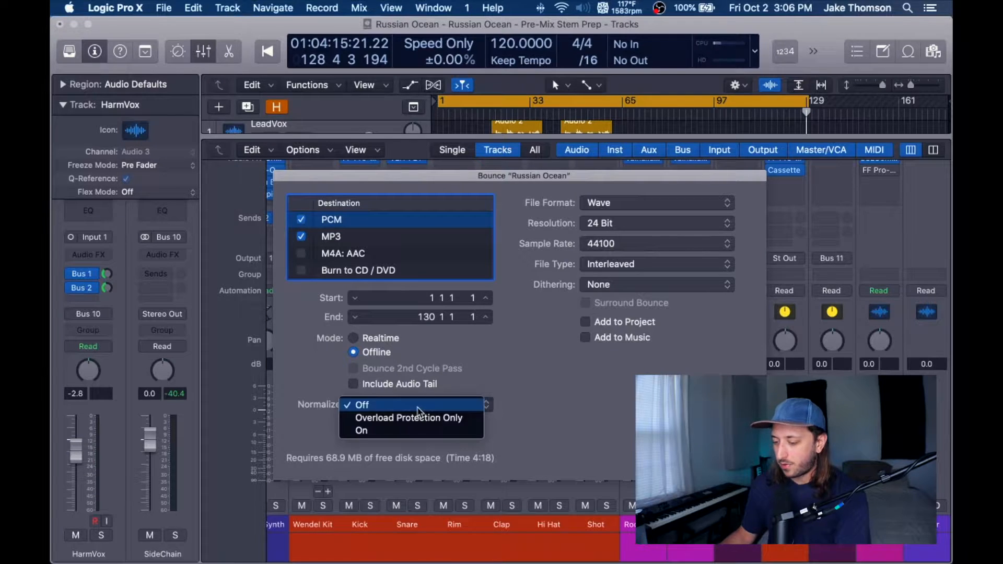
left_click(505, 359)
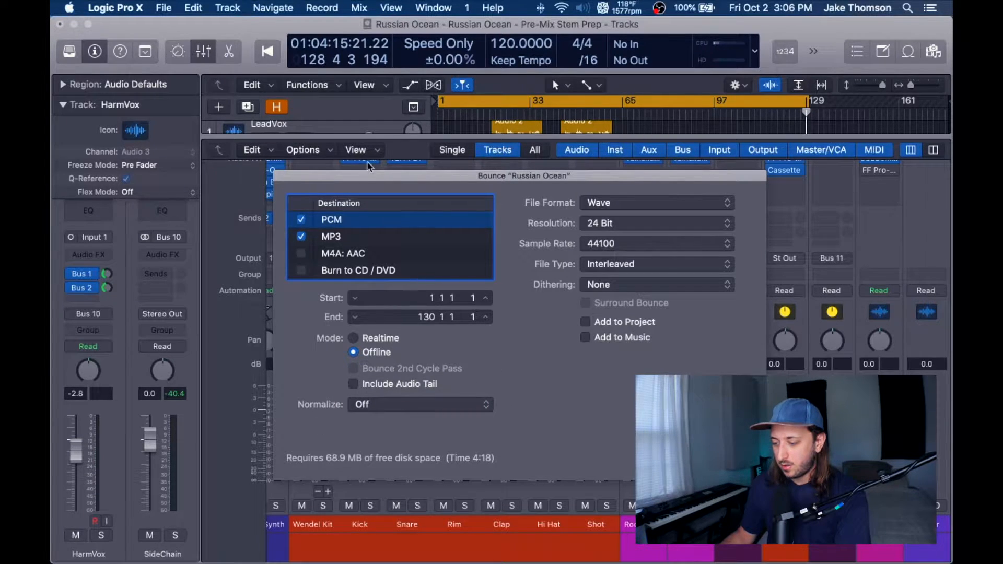
Enable writing ID3 tags for the MP3 bounce and open its ID3 settings
left_click(302, 238)
left_click(357, 238)
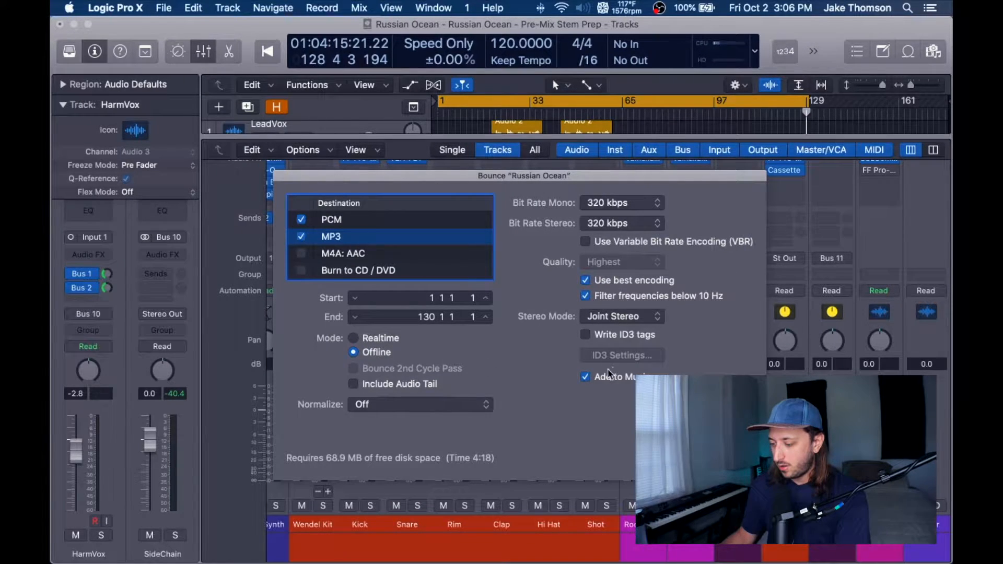
left_click(586, 335)
left_click(627, 357)
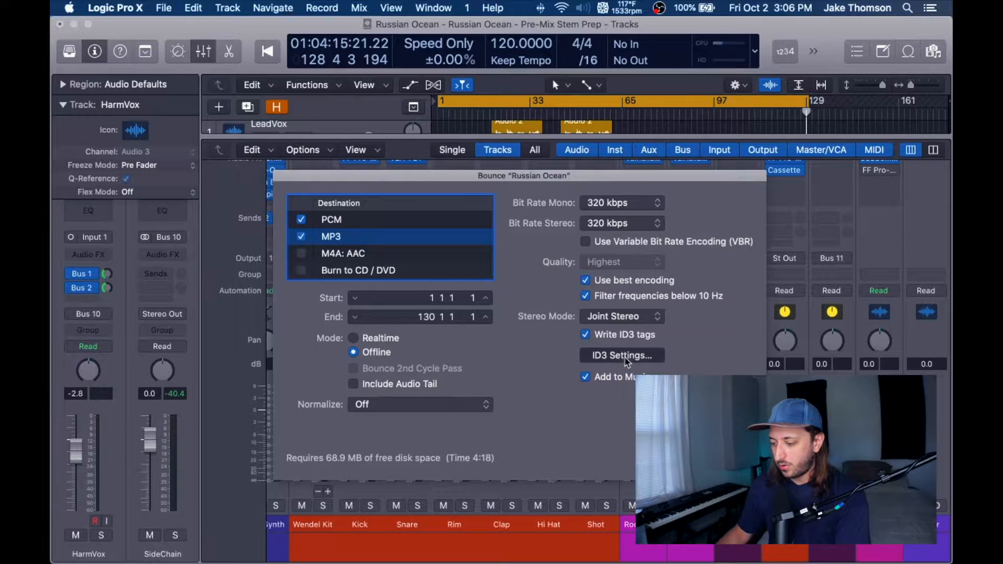
Extend the ID3 song title to "Russian Ocean - Reference Mix"
double_click(463, 290)
left_click(491, 287)
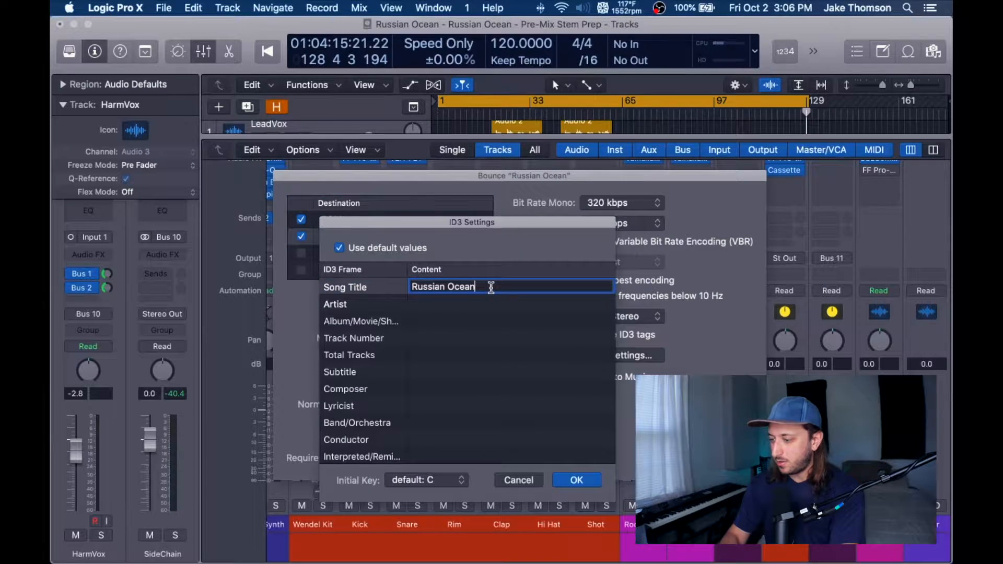
type("- ")
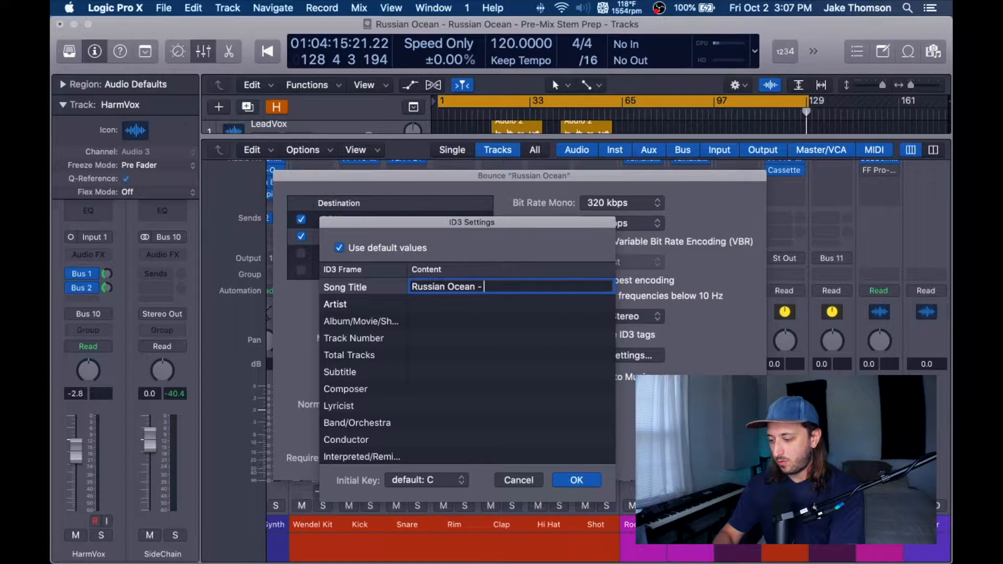
type("Reference M")
key("BackSpace")
key("BackSpace")
type("e Mix")
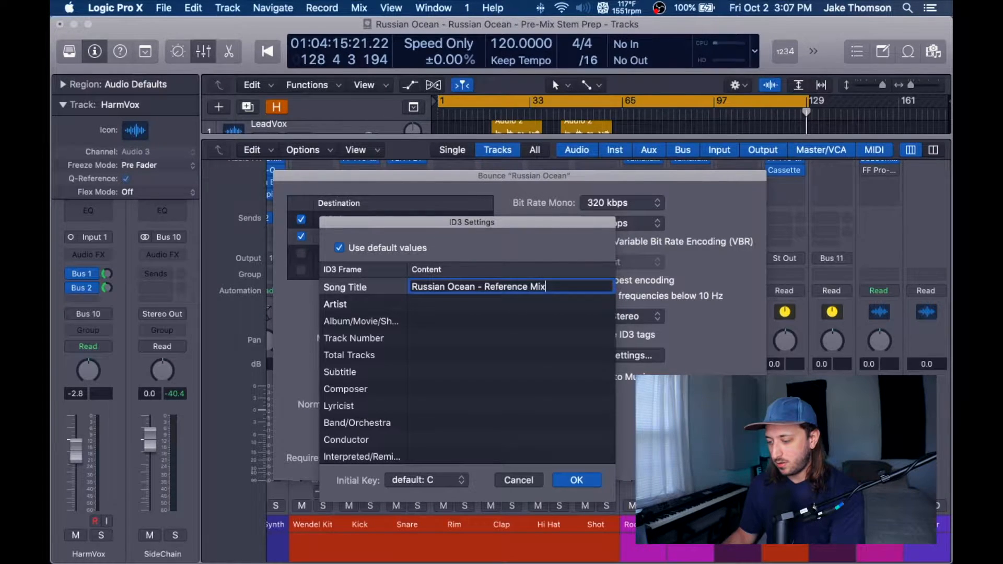
Replace the dash in the song title with an underscore and remove the first space, giving "RussianOcean_Reference Mix"
left_click(485, 287)
key("BackSpace")
key("BackSpace")
key("BackSpace")
type("_")
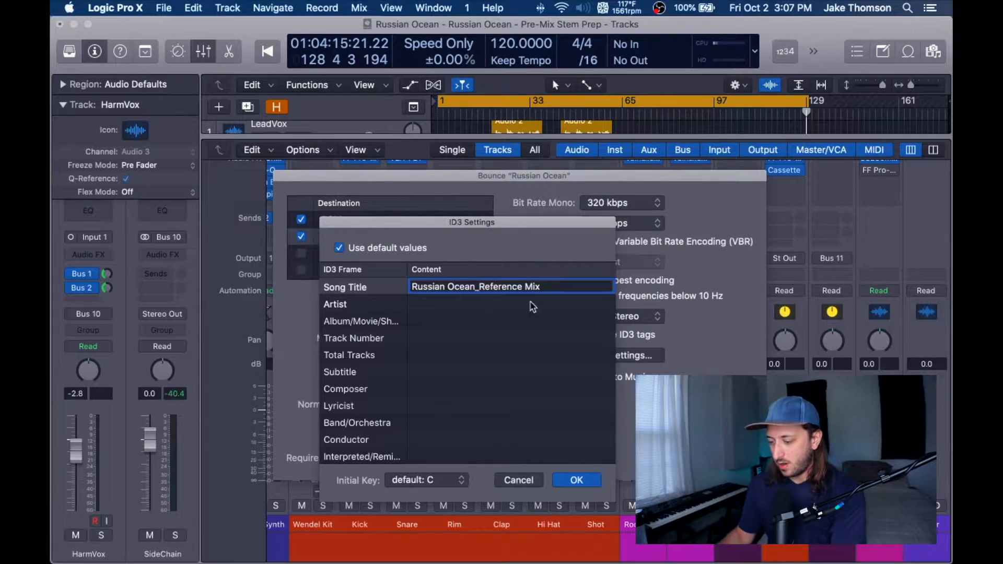
left_click(448, 287)
key("BackSpace")
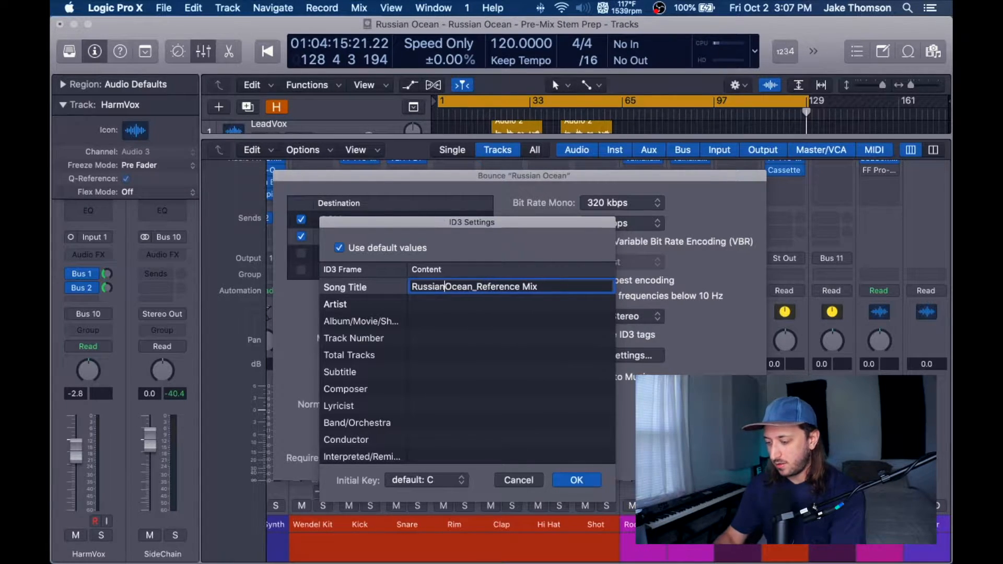
Shorten the ID3 song title and append the tempo so it reads "RussianOcean_RefMix_120", and accept the ID3 settings
left_click(523, 287)
key("BackSpace")
key("BackSpace")
key("BackSpace")
key("BackSpace")
key("BackSpace")
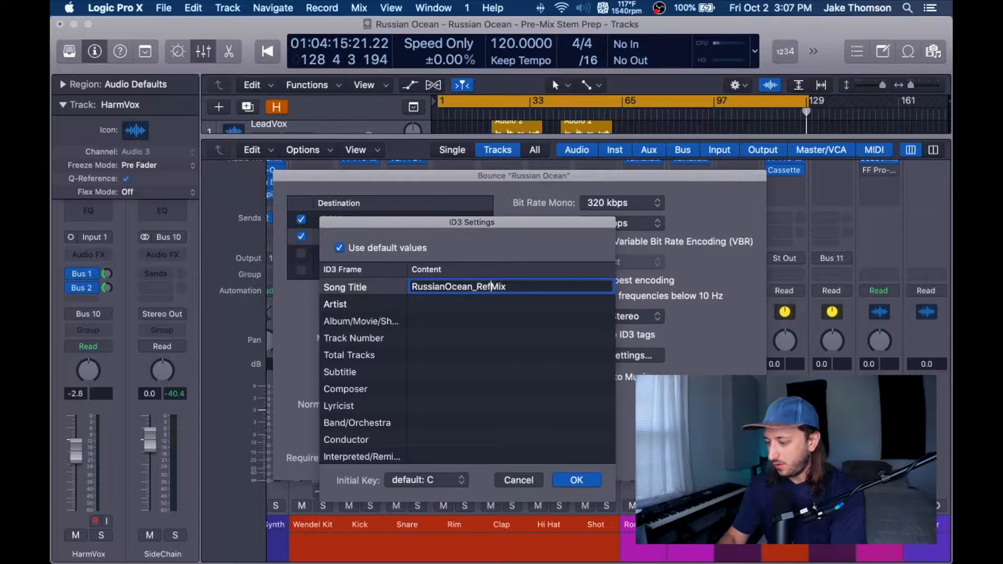
left_click(547, 285)
type("_")
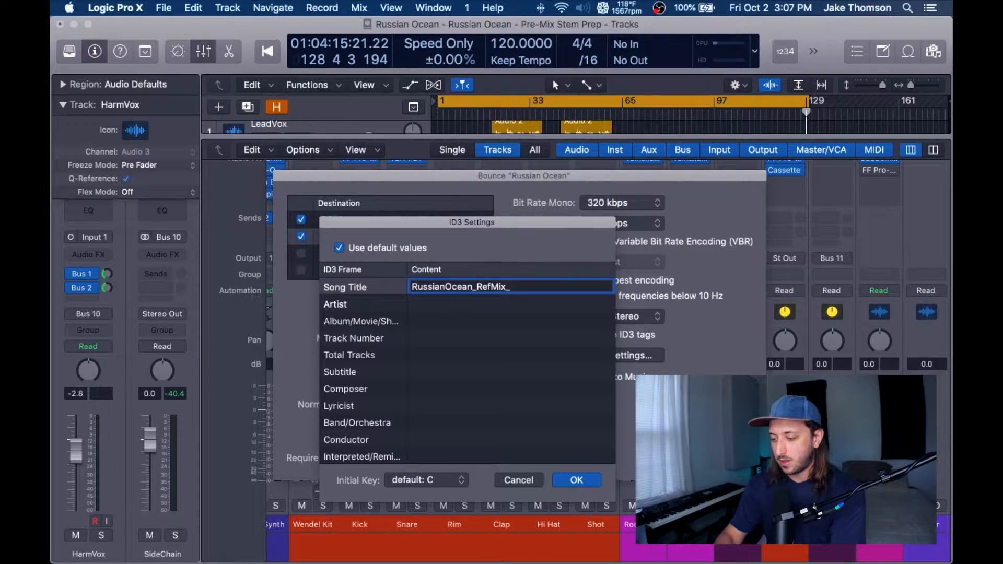
type("120")
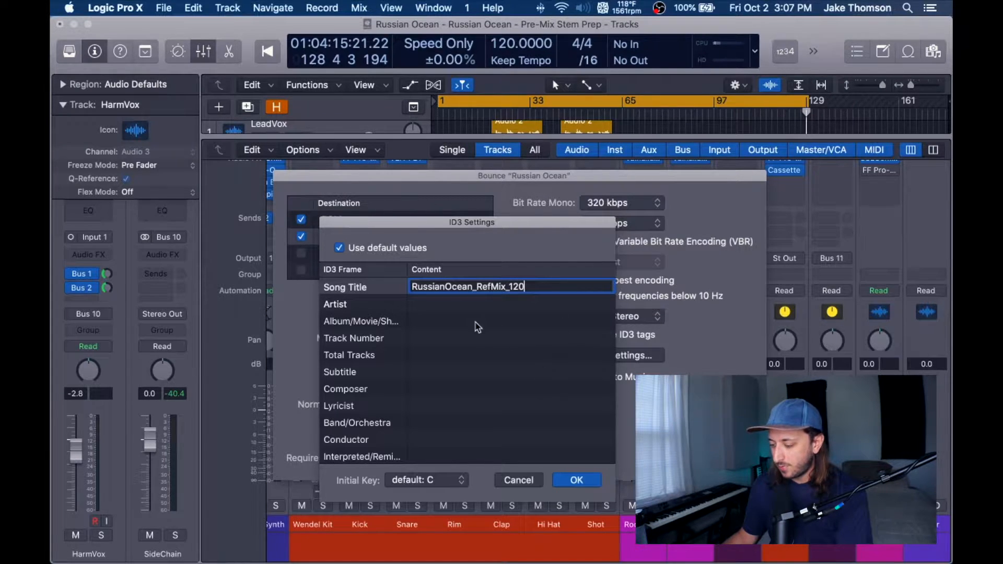
left_click(576, 482)
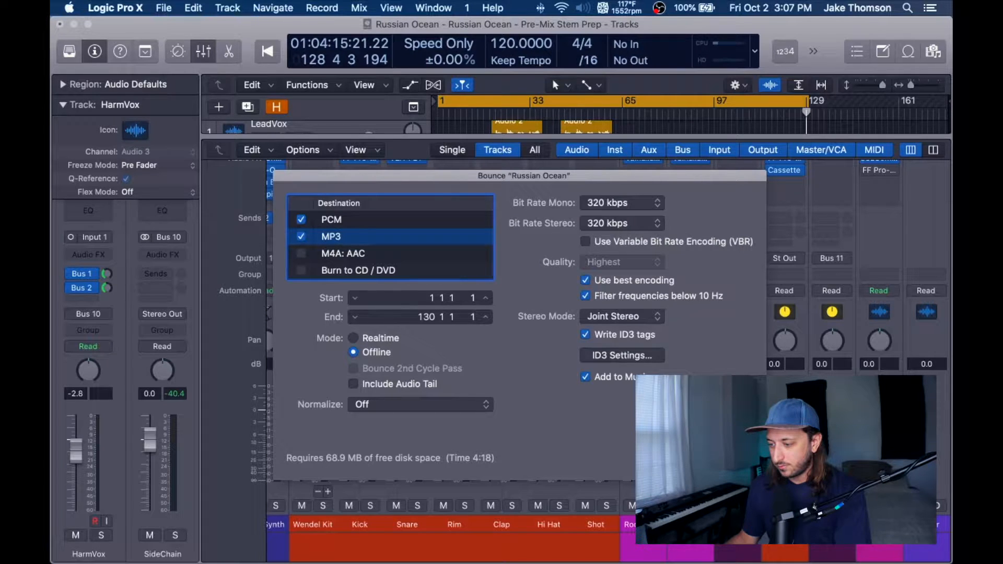
Bounce the reference mix into the Bounces folder under the name "RussianOcean_RefMix_120"
key("Return")
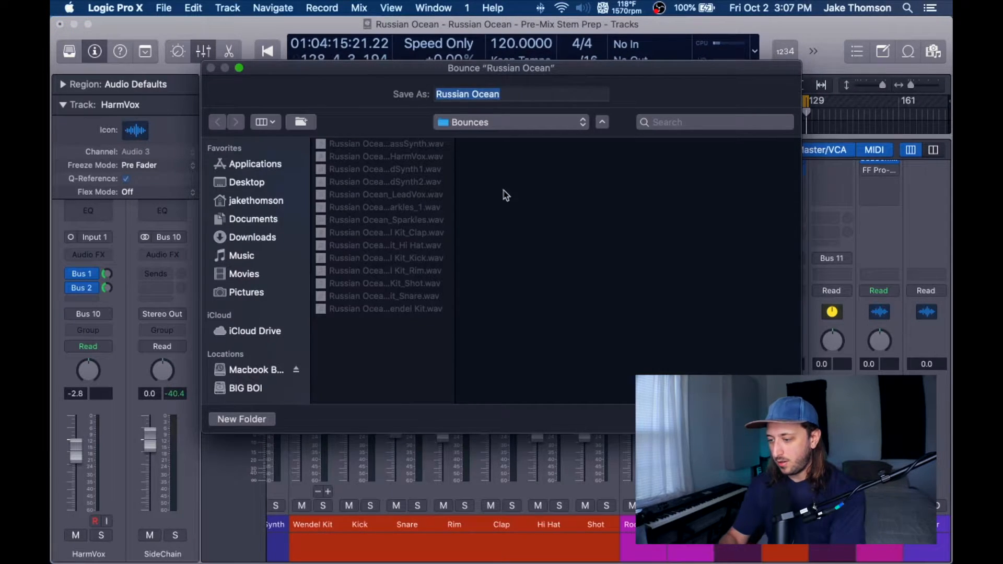
left_click(472, 94)
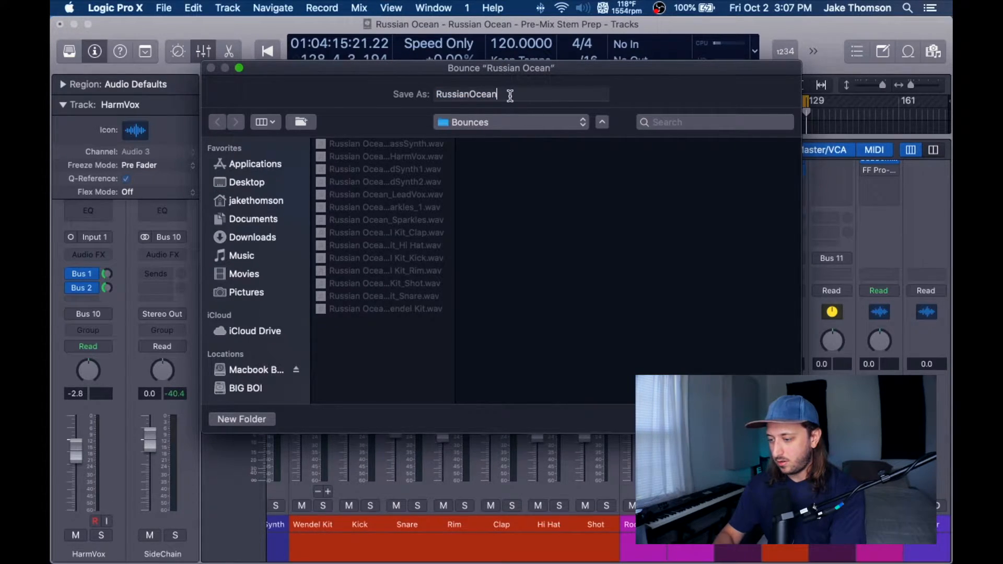
type("_RefMix_120")
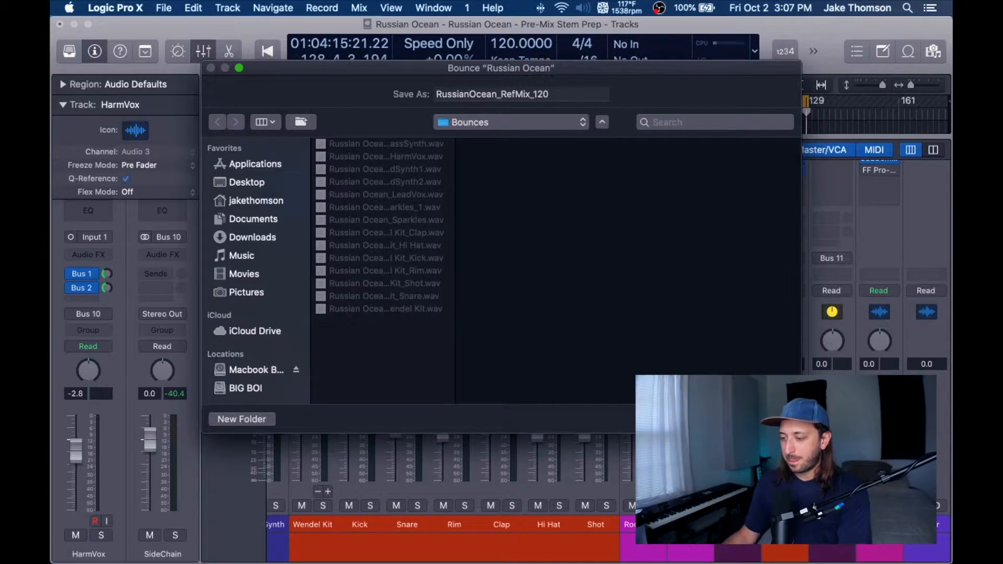
key("Return")
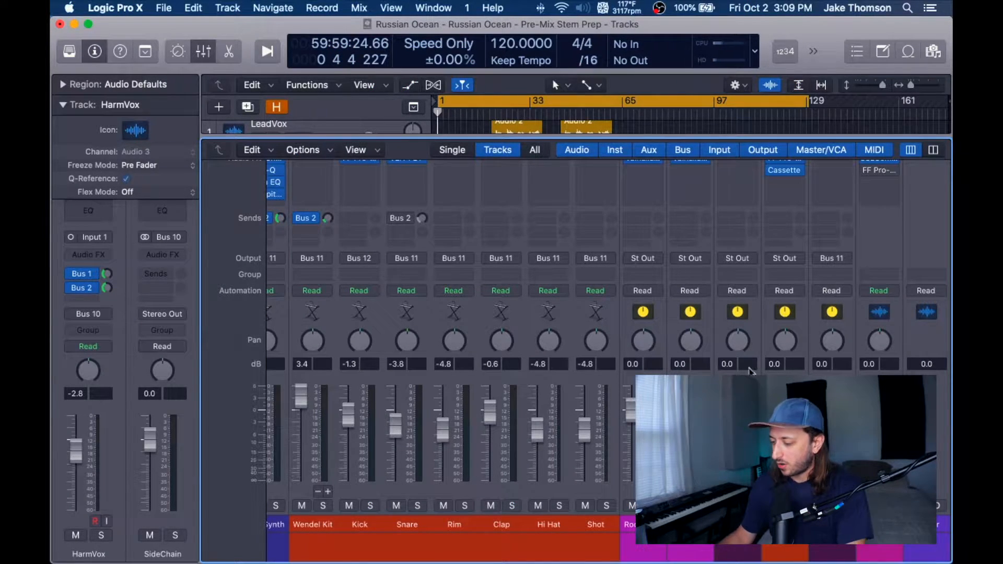
Turn off cycle mode in the arrangement and return to the mixer
left_click(202, 55)
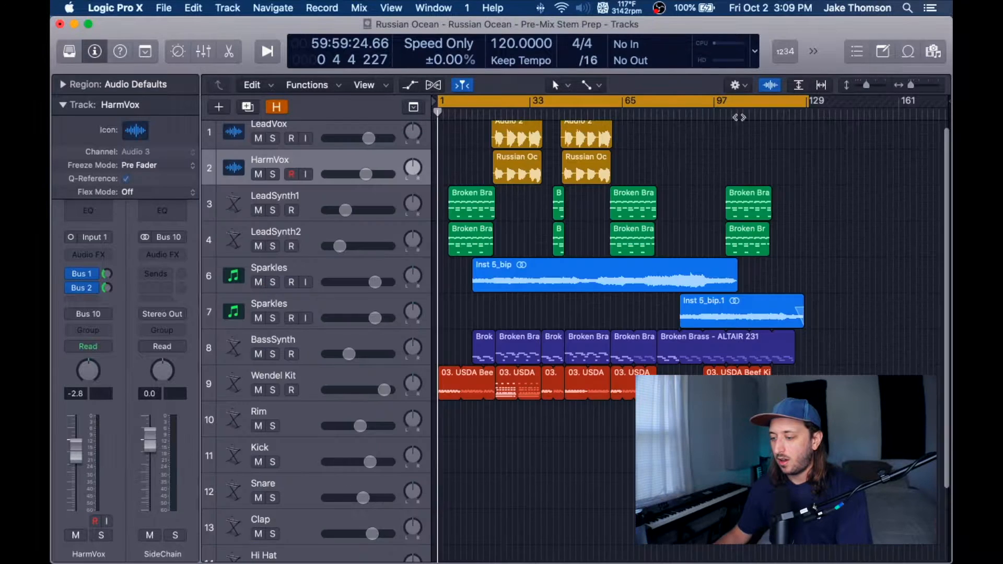
key("c")
left_click(207, 52)
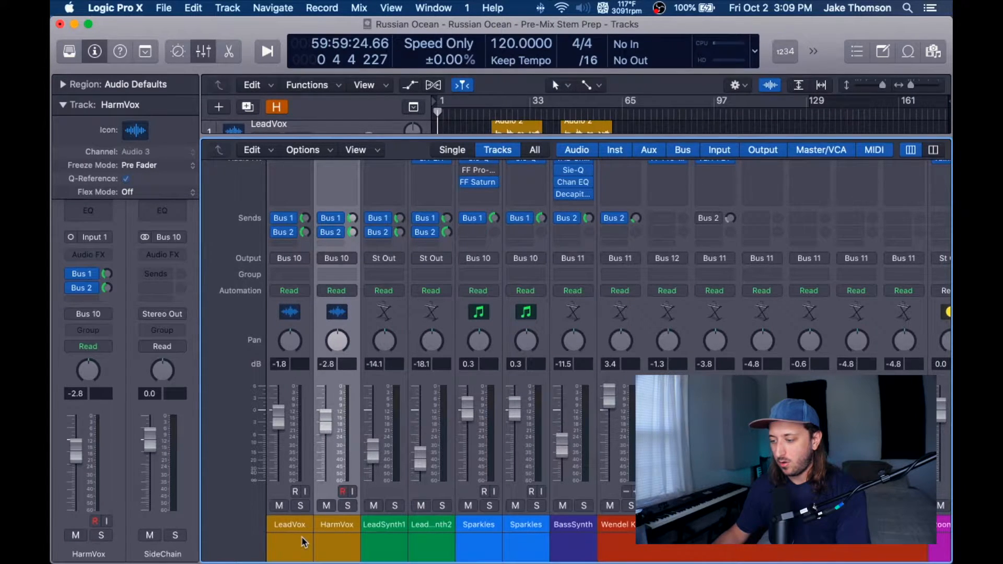
Reset the volume faders of LeadVox, HarmVox, LeadSynth1 and LeadSynth2 to 0.0 dB
scroll(303, 543, "up", 3)
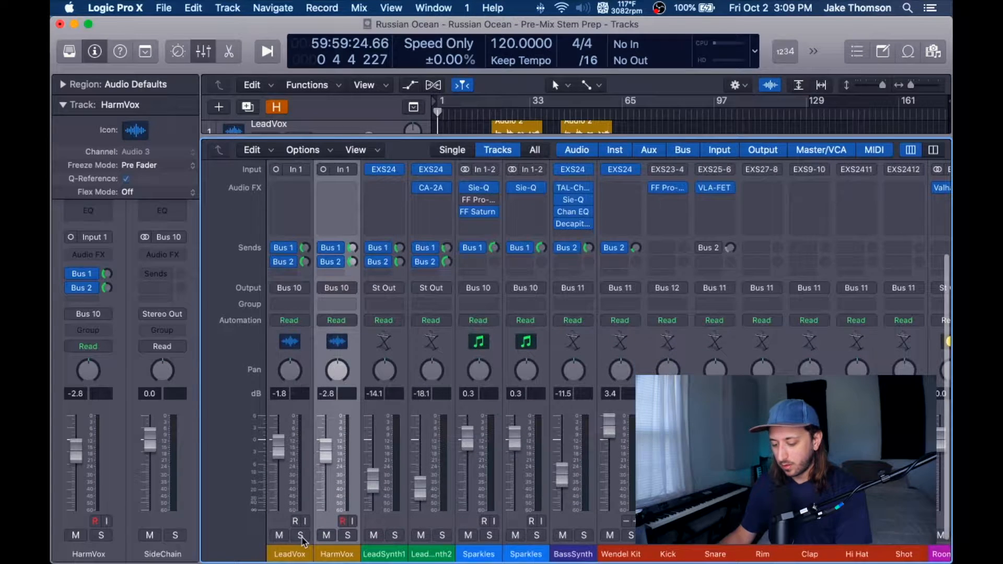
left_click(280, 448, "alt")
left_click(326, 454, "alt")
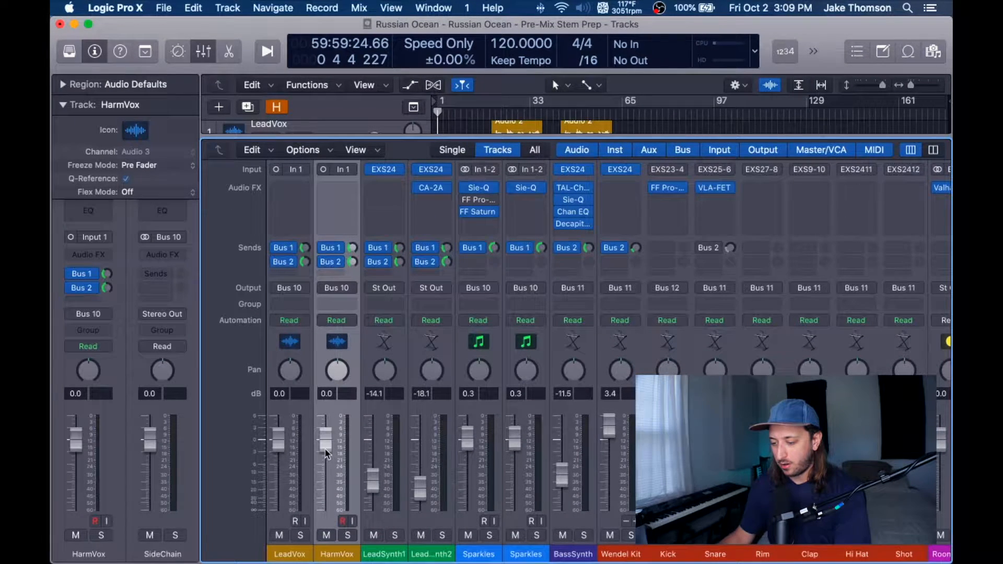
left_click(378, 488, "alt")
left_click(419, 490, "alt")
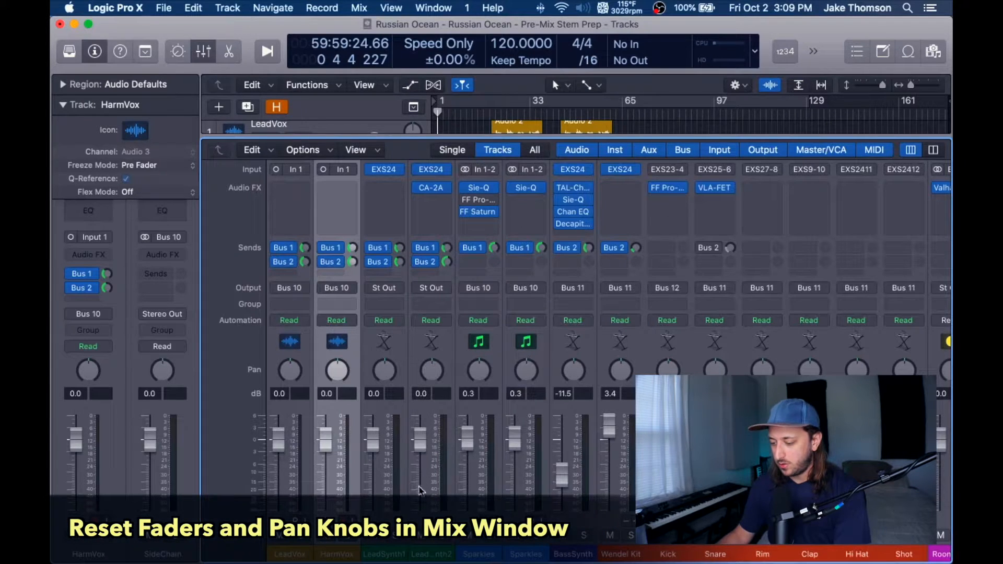
Reset the volume faders of both Sparkles channels, BassSynth, Wendel Kit and the drum channels from Kick through Shot to 0.0 dB
left_click(558, 476, "alt")
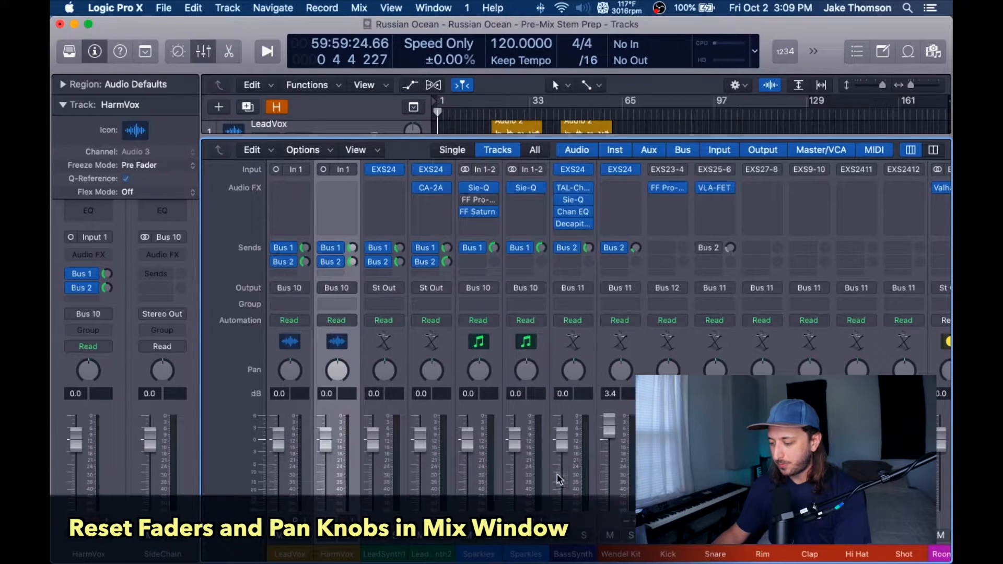
left_click(609, 437, "alt")
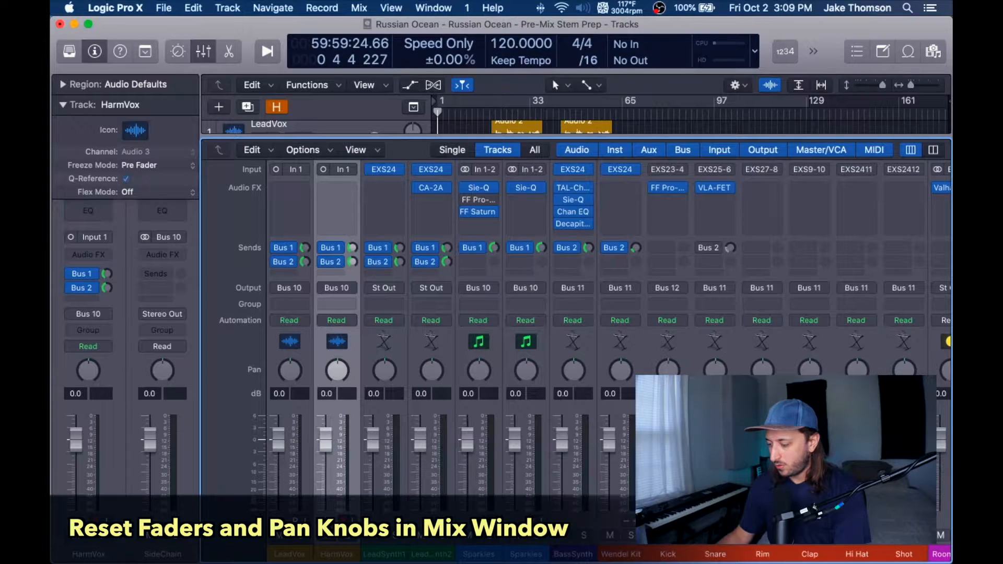
scroll(575, 314, "right", 3)
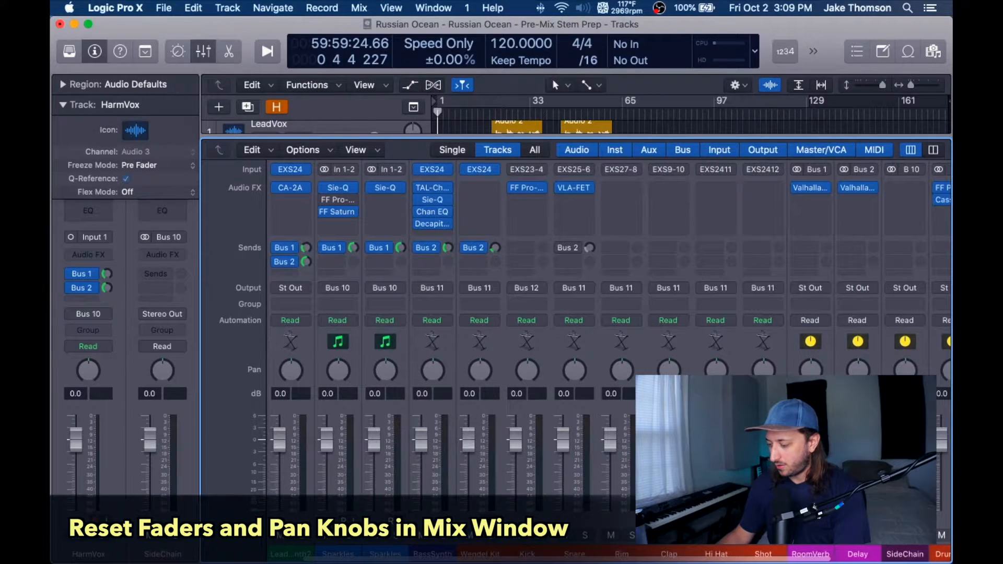
left_click(753, 452)
left_click(752, 457, "alt")
scroll(752, 454, "right", 4)
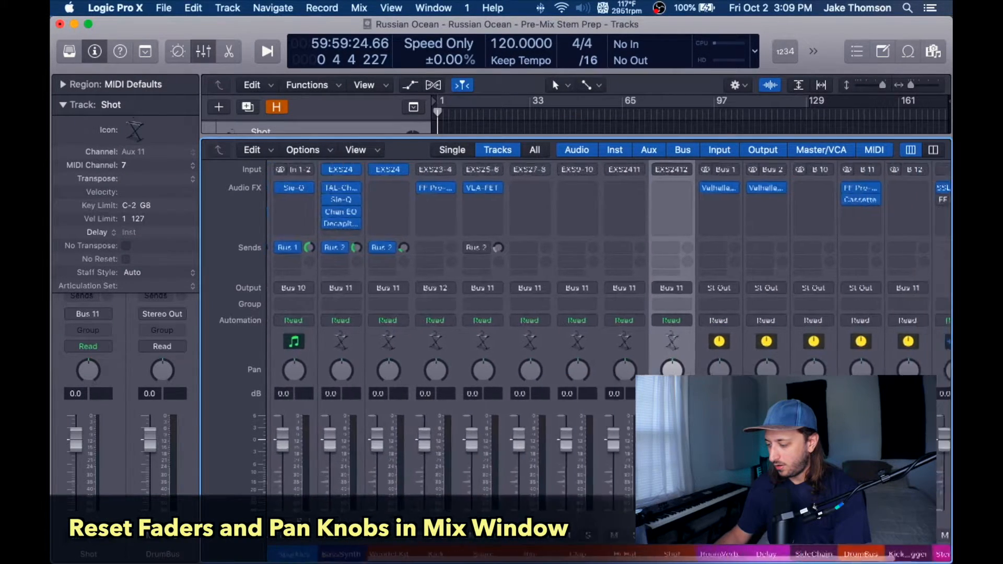
scroll(575, 340, "down", 2)
scroll(575, 340, "left", 5)
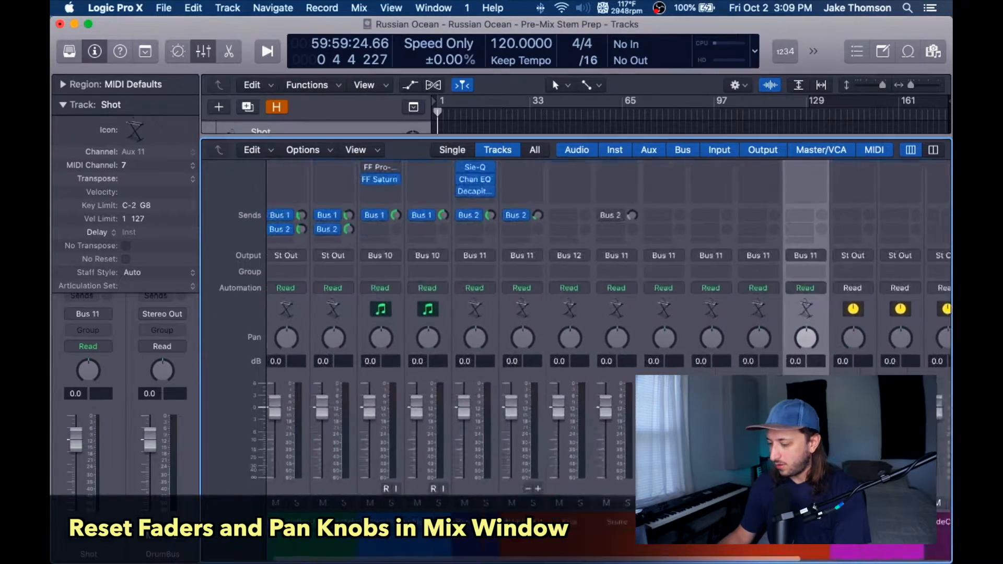
scroll(336, 346, "up", 6)
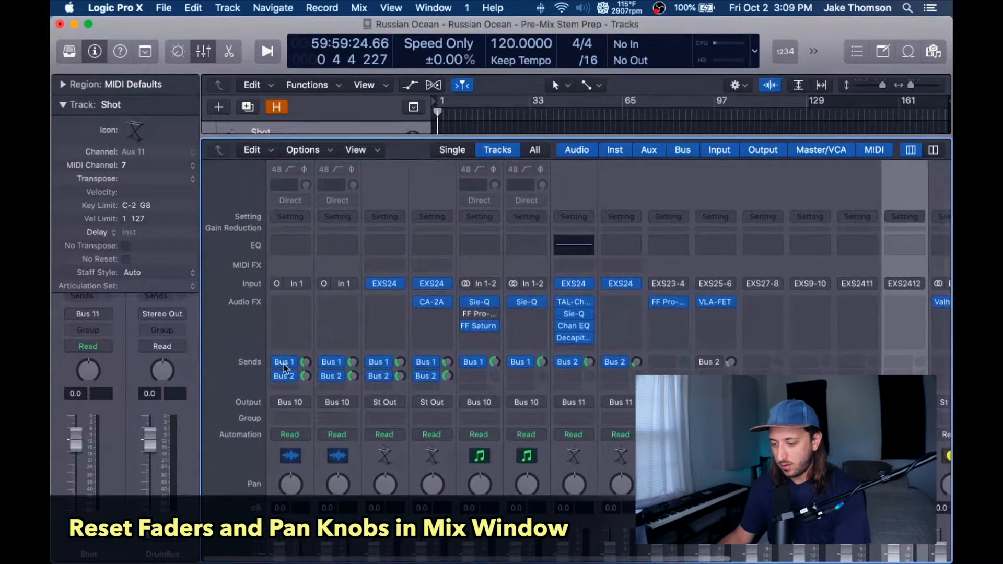
scroll(417, 282, "down", 5)
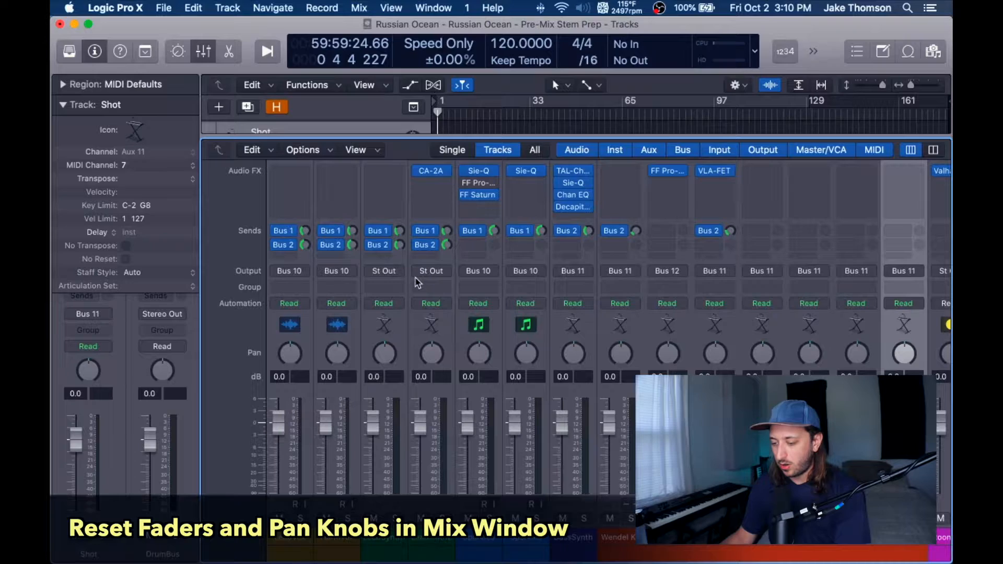
Turn off the Bus 1 and Bus 2 sends on LeadVox, HarmVox and LeadSynth1
scroll(387, 370, "down", 1)
scroll(523, 360, "right", 6)
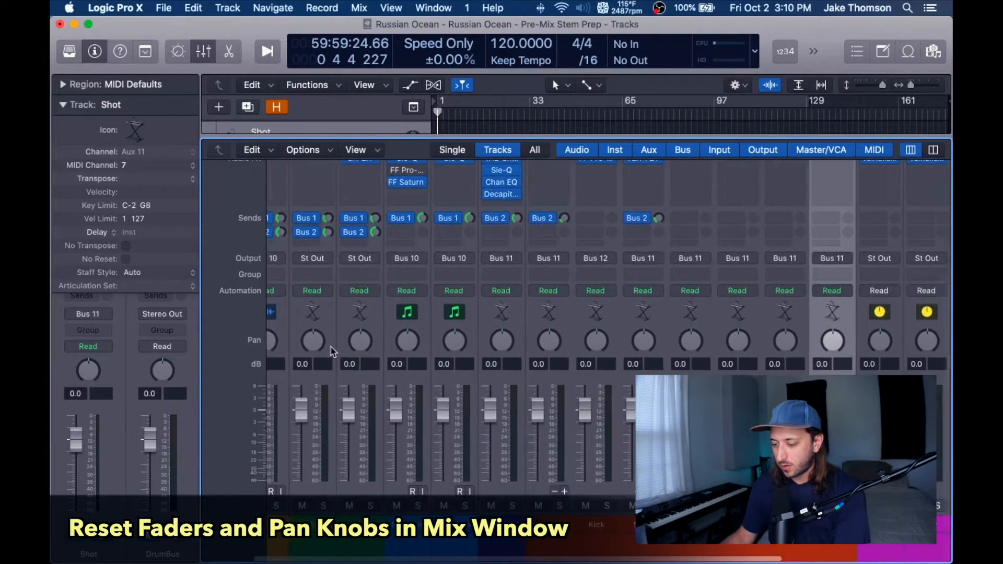
scroll(661, 351, "left", 6)
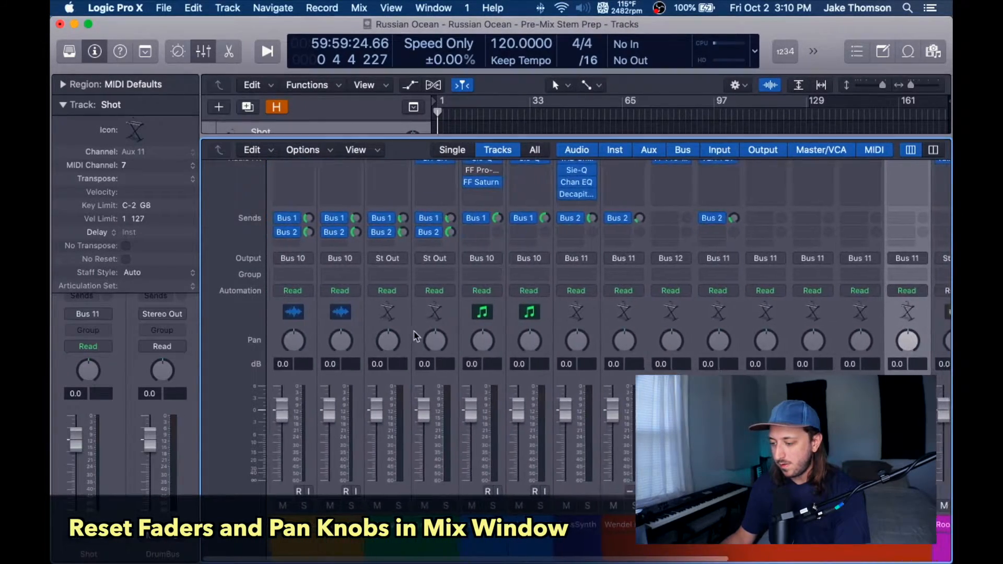
scroll(417, 336, "up", 3)
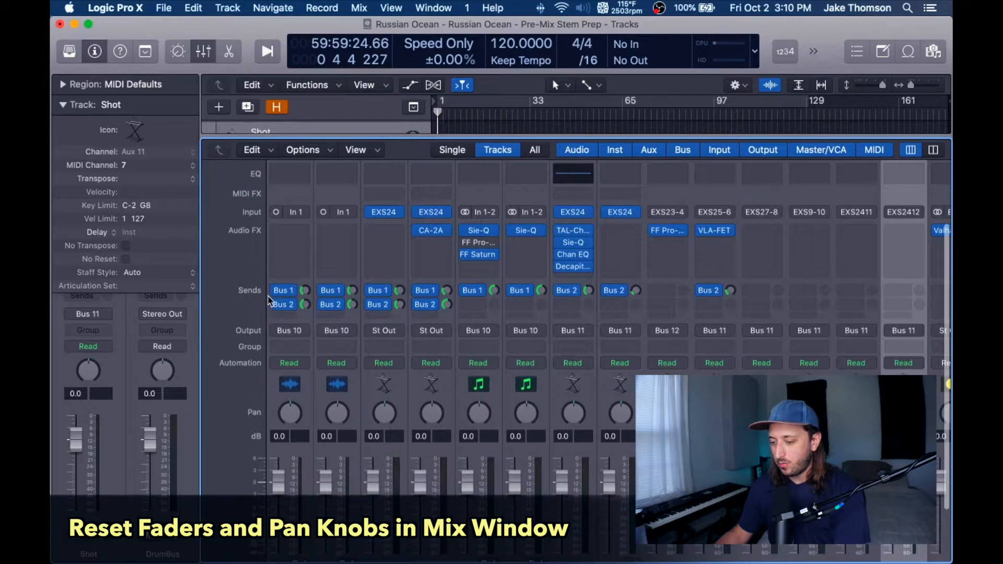
left_click(277, 290)
left_click(276, 304)
left_click(323, 290)
left_click(324, 304)
left_click(371, 290)
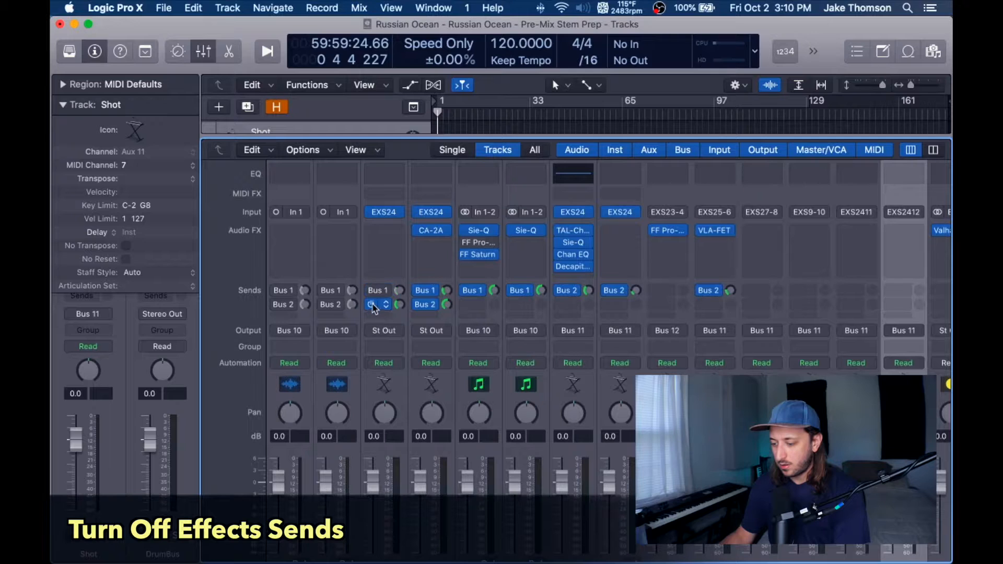
left_click(372, 304)
Turn off the remaining Bus 1 and Bus 2 sends on LeadSynth2, both Sparkles channels, BassSynth, Wendel Kit and Snare
scroll(374, 308, "right", 6)
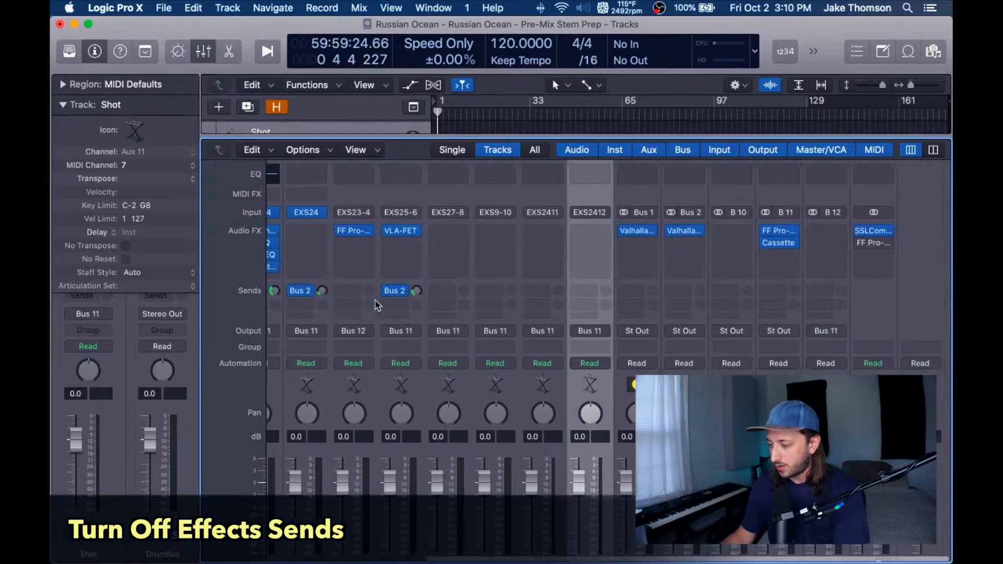
scroll(642, 233, "down", 3)
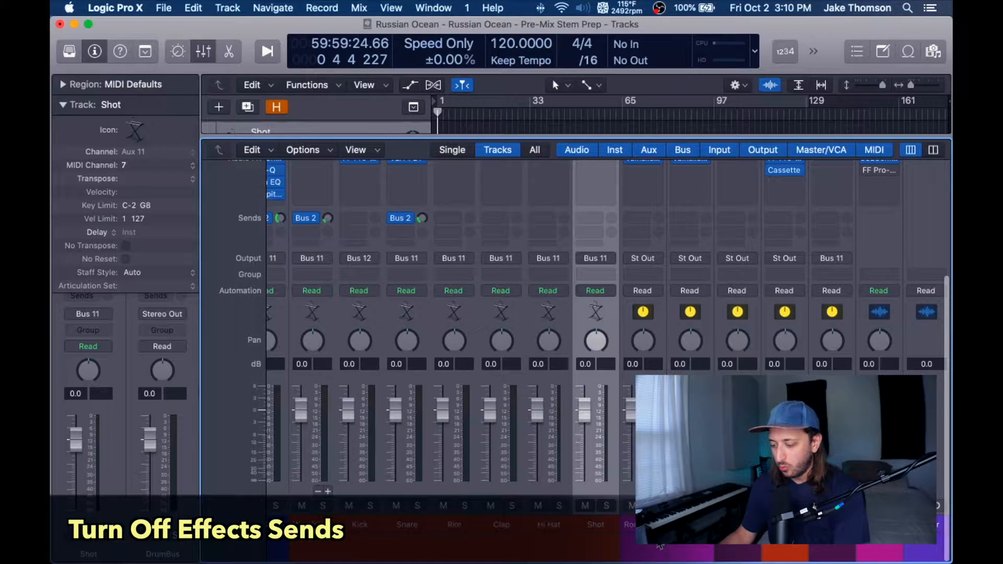
scroll(417, 220, "left", 6)
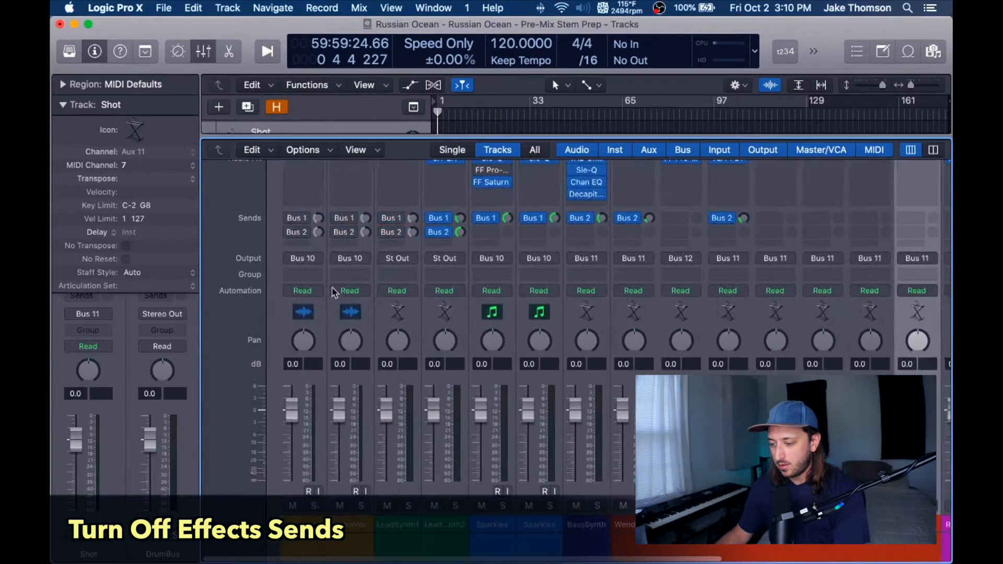
left_click(416, 219)
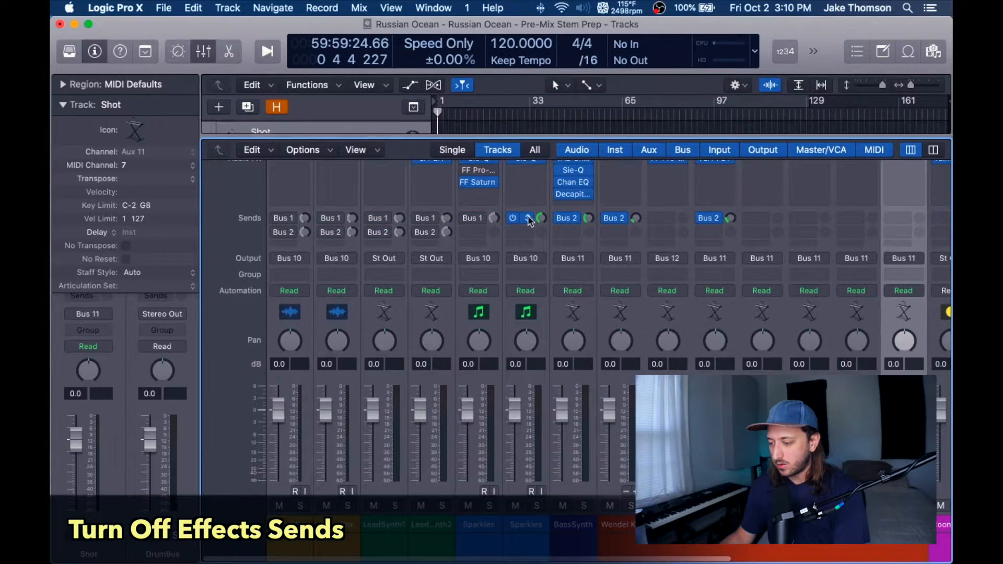
left_click(558, 220)
left_click(709, 222)
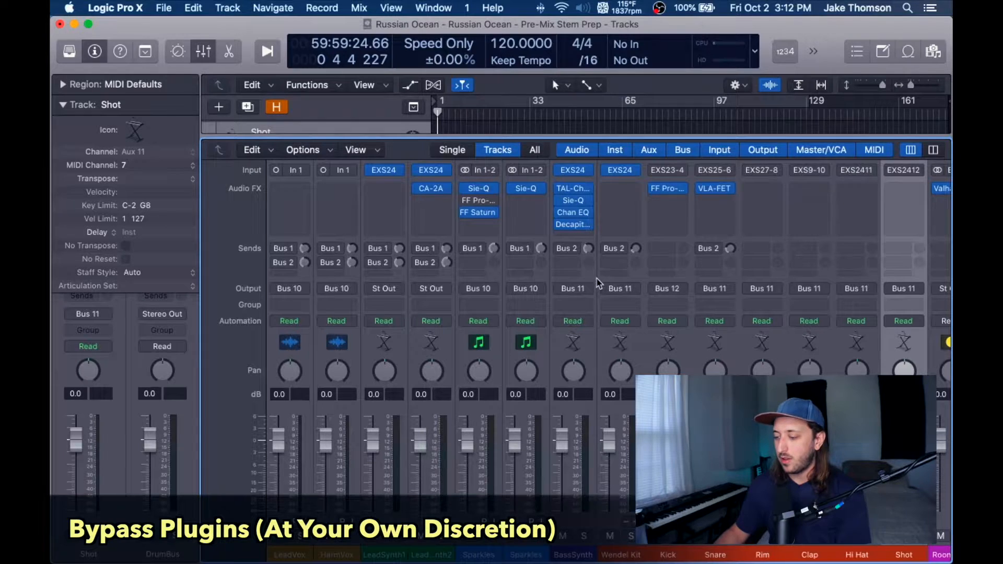
Look over the channels' insert effects and inspect the Decapitator plugin's settings on BassSynth
scroll(599, 283, "up", 3)
scroll(575, 251, "right", 5)
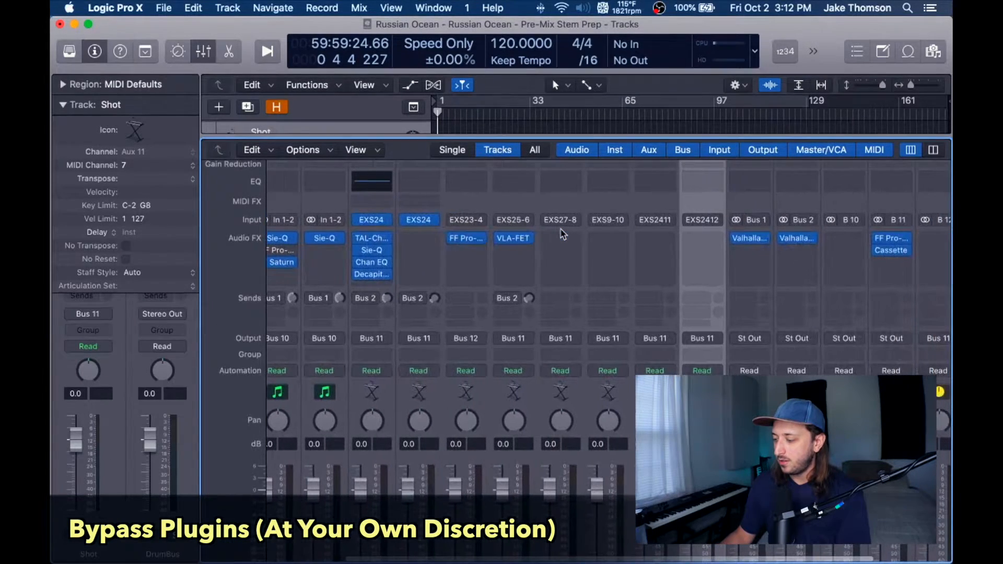
scroll(572, 232, "left", 5)
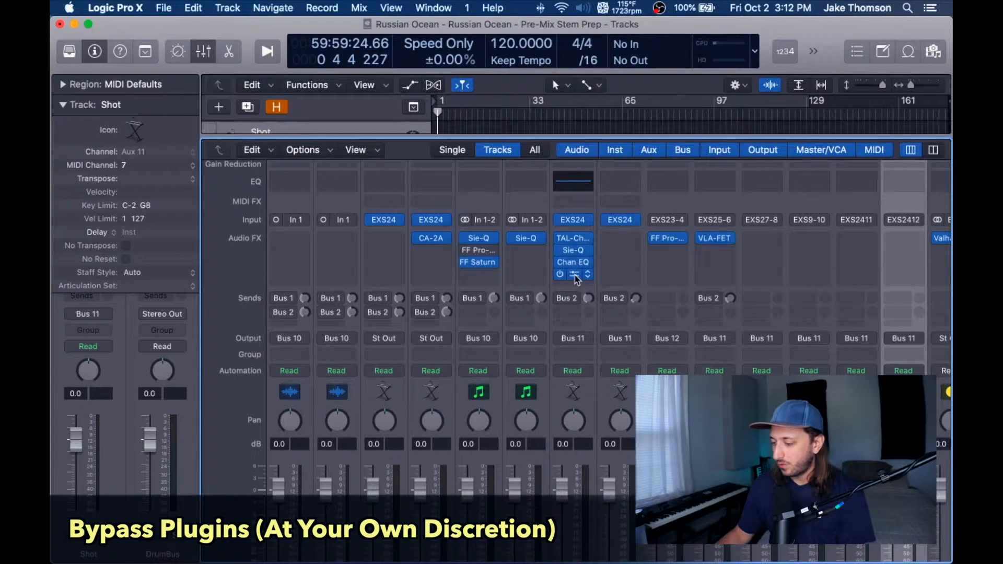
left_click(575, 277)
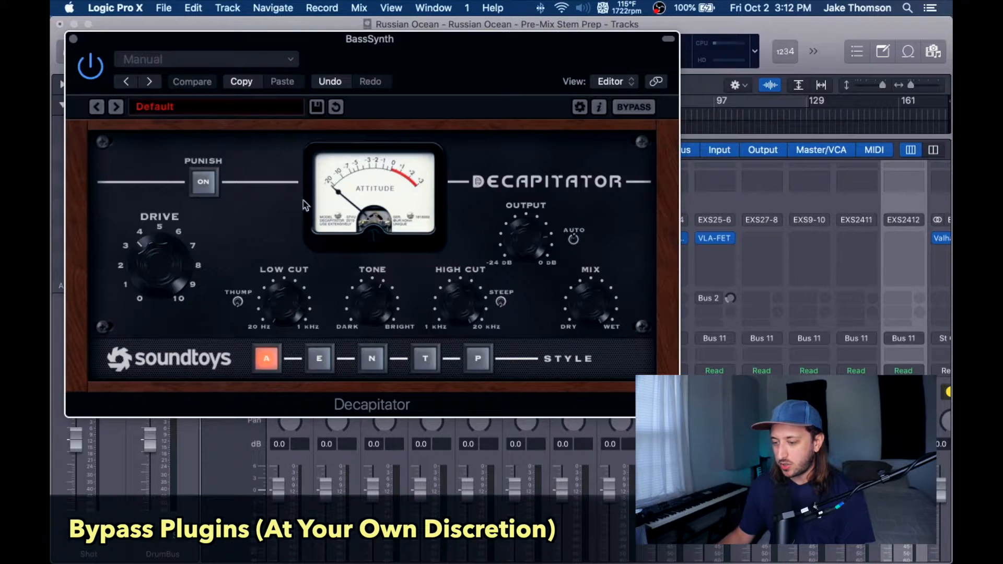
left_click(75, 40)
scroll(601, 247, "down", 3)
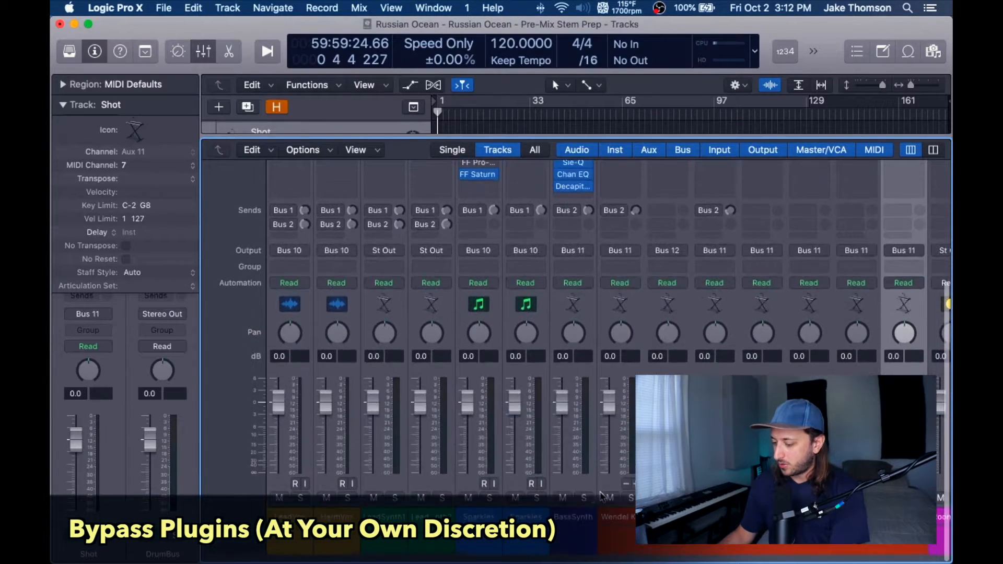
scroll(601, 247, "up", 3)
Play the soloed BassSynth and inspect the settings of its TAL-Chorus-LX and Sie-Q plugins
key("space")
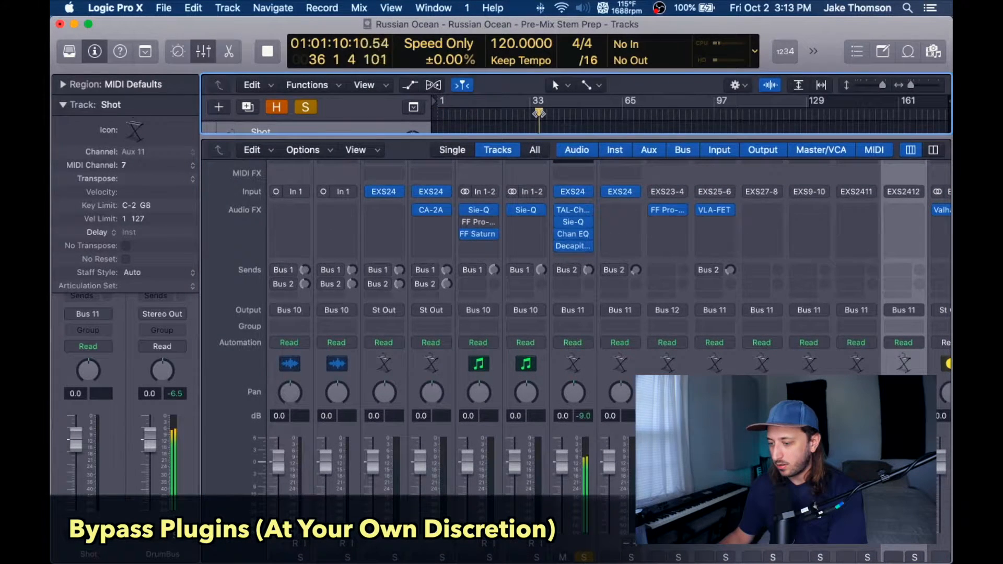
left_click(570, 216)
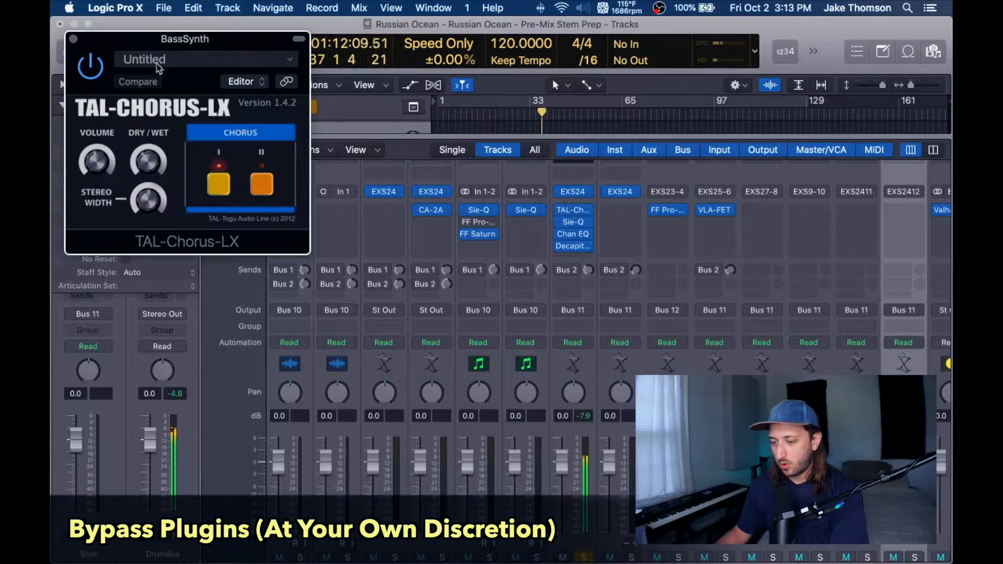
left_click(74, 39)
mouse_move(575, 225)
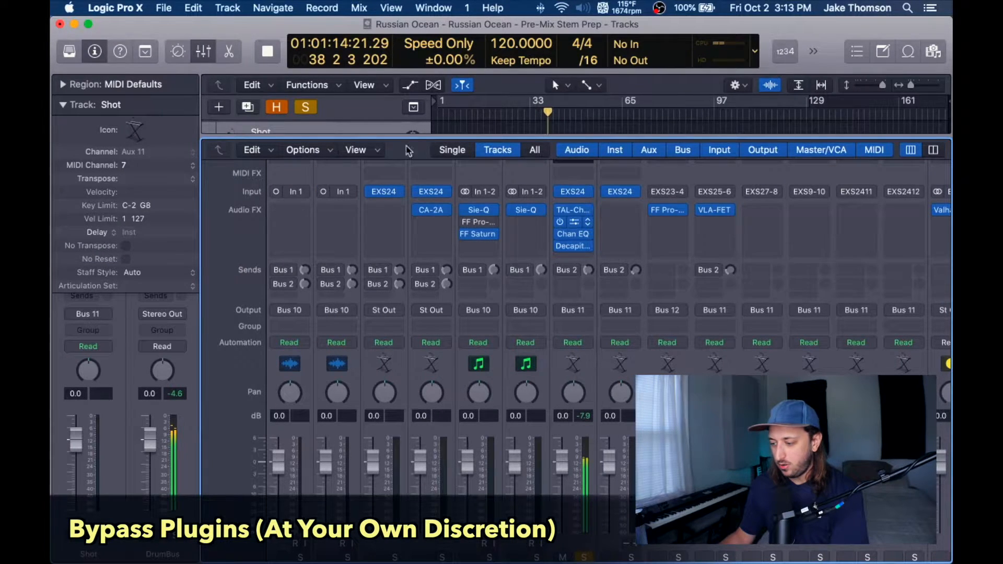
left_click(575, 222)
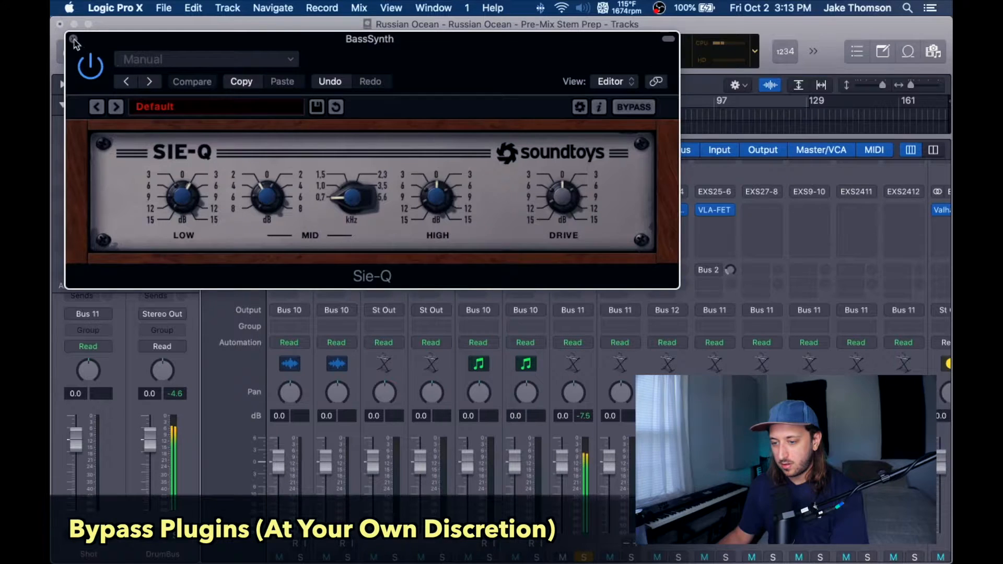
left_click(74, 39)
Bypass all four BassSynth insert effects during playback and re-enable them to compare the sound
mouse_move(577, 250)
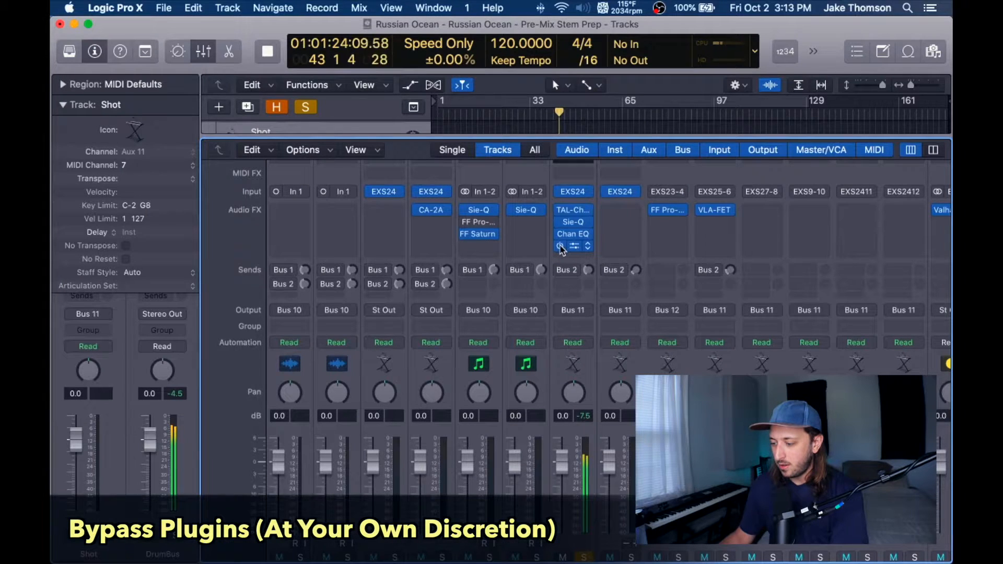
left_click_drag(560, 246, 558, 212)
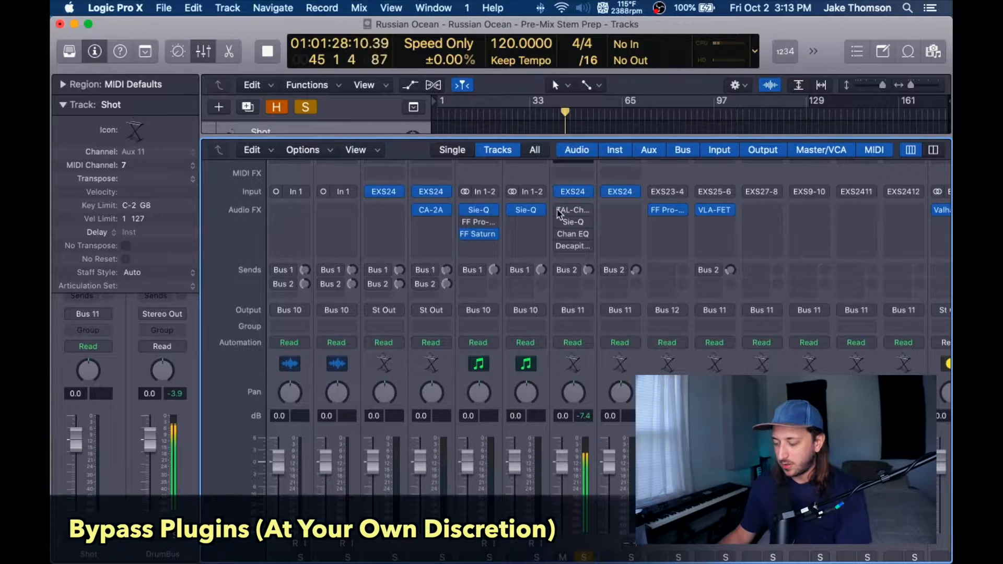
left_click_drag(558, 214, 559, 250)
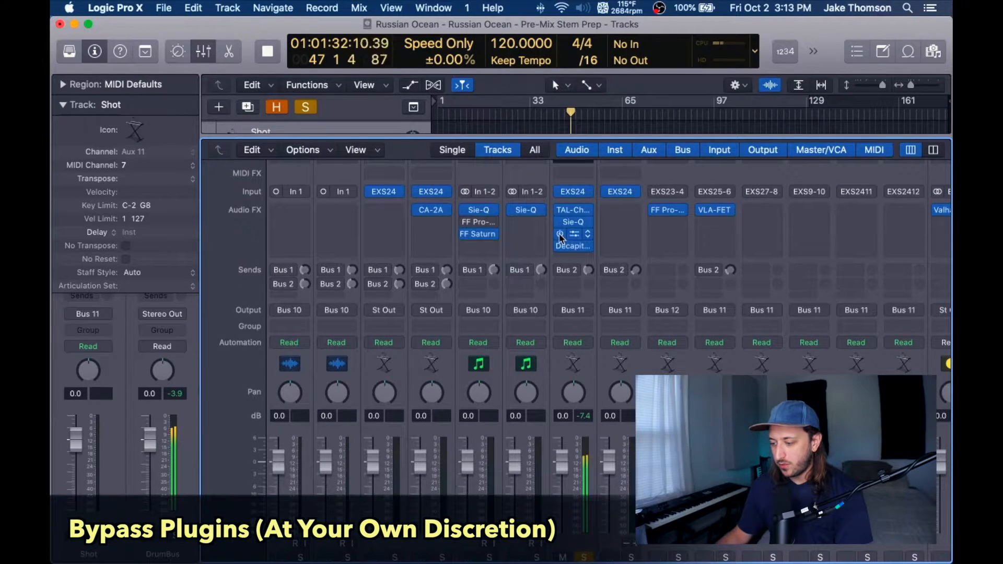
Bypass Channel EQ and Sie-Q on BassSynth, audition it without TAL-Chorus-LX, and move the playhead back to an earlier bar
left_click(559, 235)
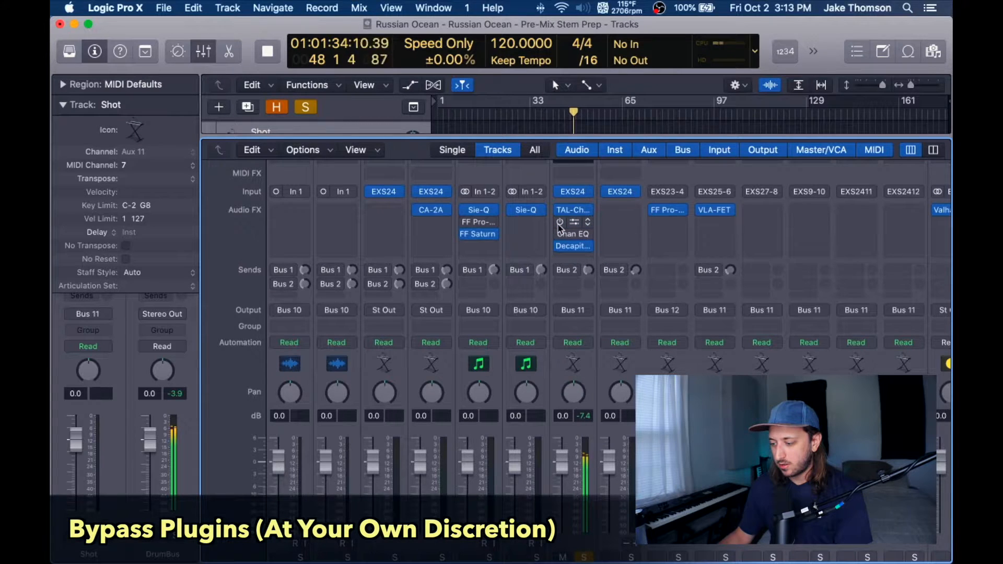
left_click(560, 222)
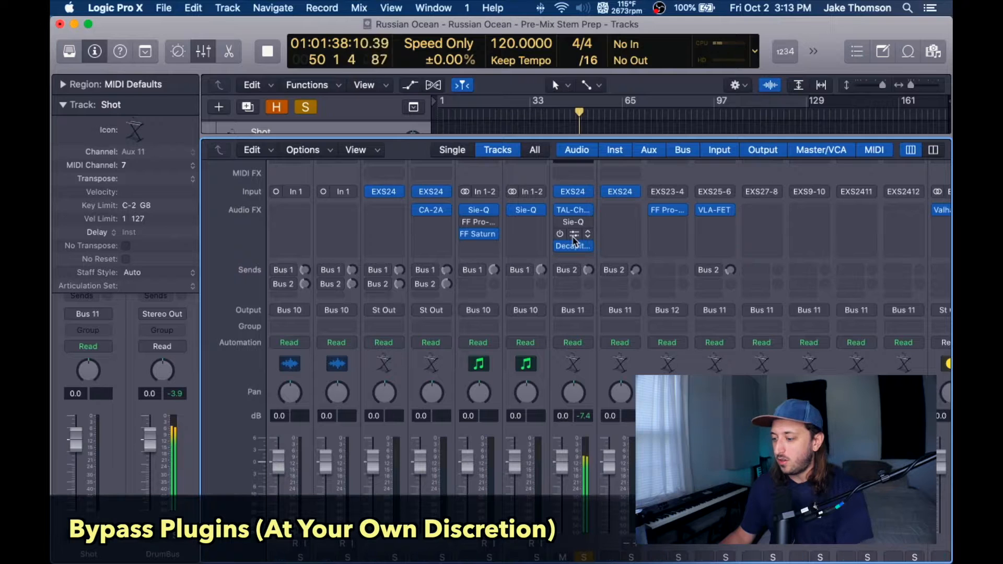
left_click(560, 210)
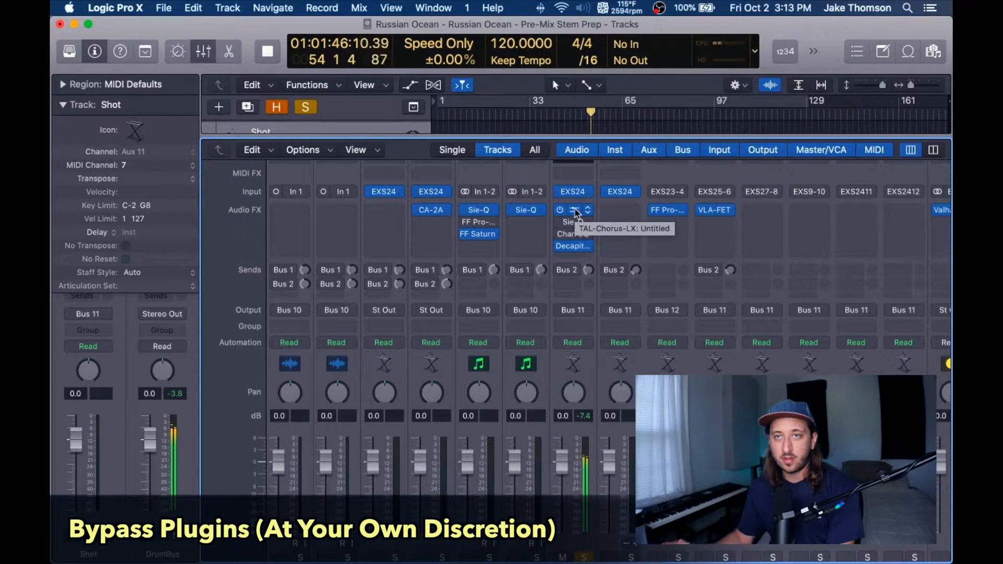
left_click(560, 209)
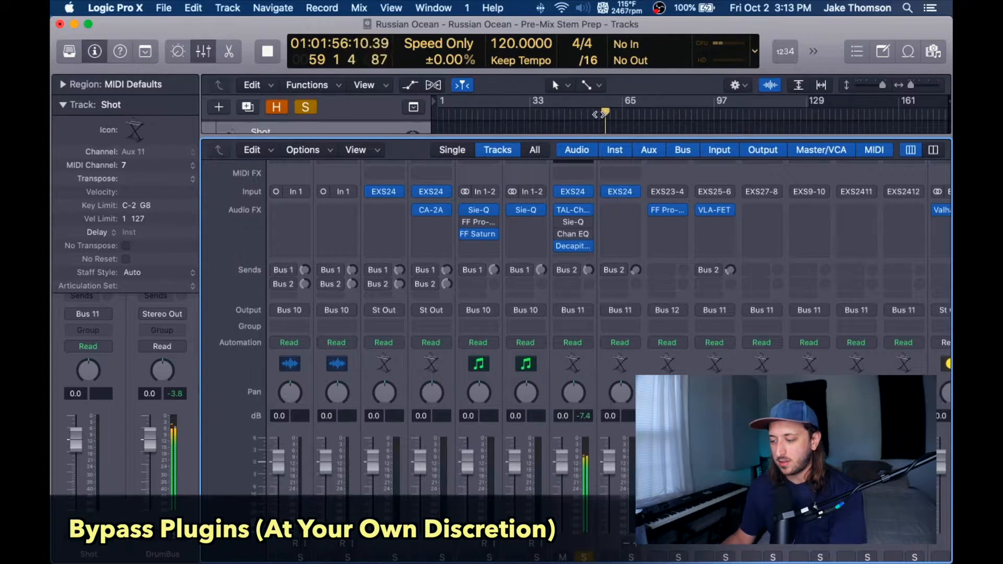
left_click_drag(599, 114, 571, 115)
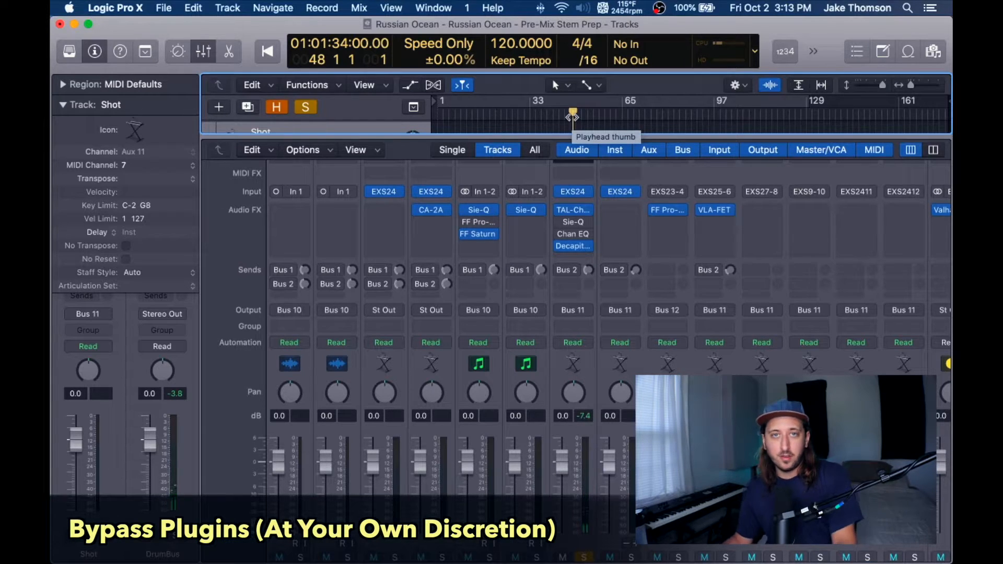
left_click_drag(572, 116, 526, 123)
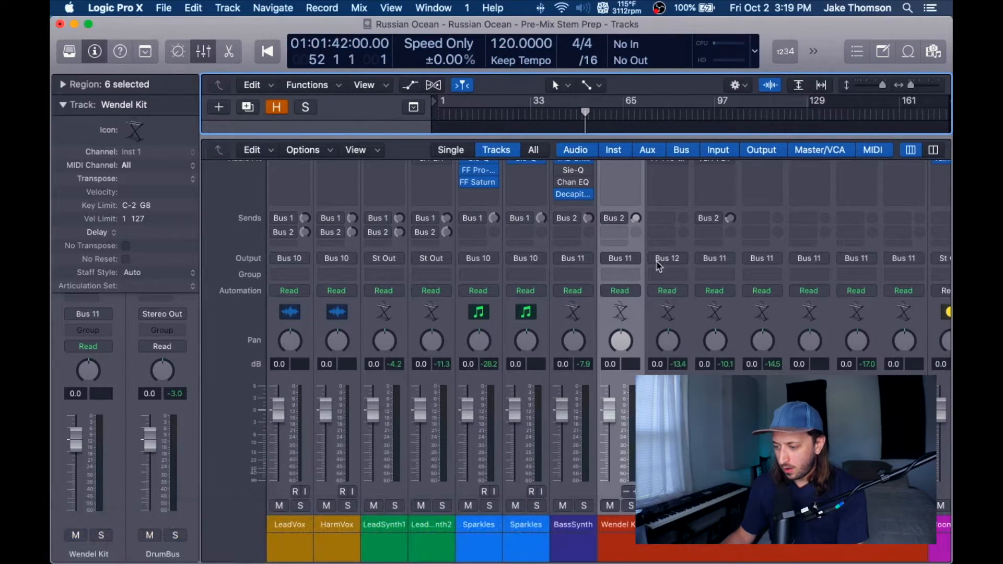
Select the LeadVox track in the arrangement, place the playhead at bar 20 and return to the mixer
scroll(648, 264, "up", 3)
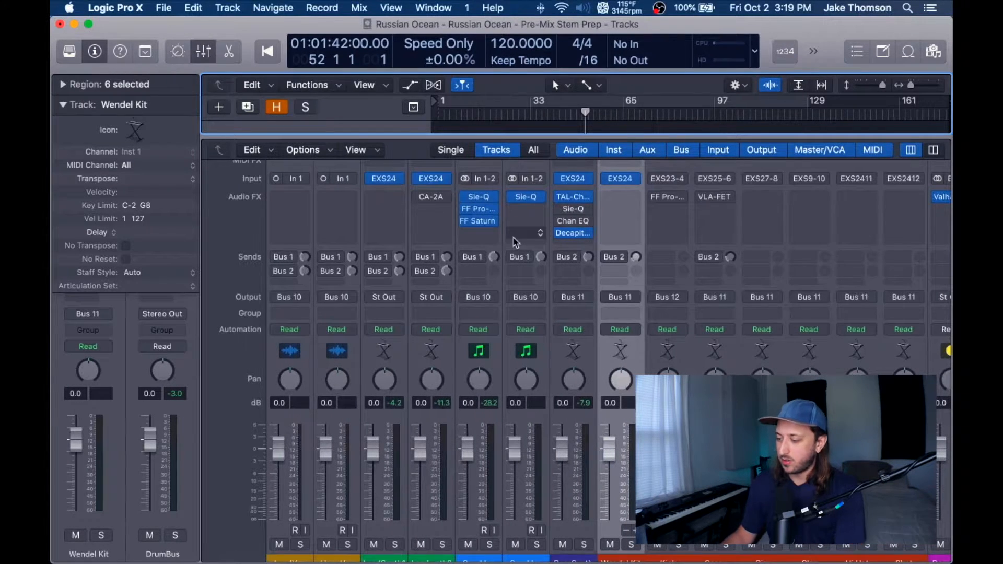
scroll(509, 240, "right", 10)
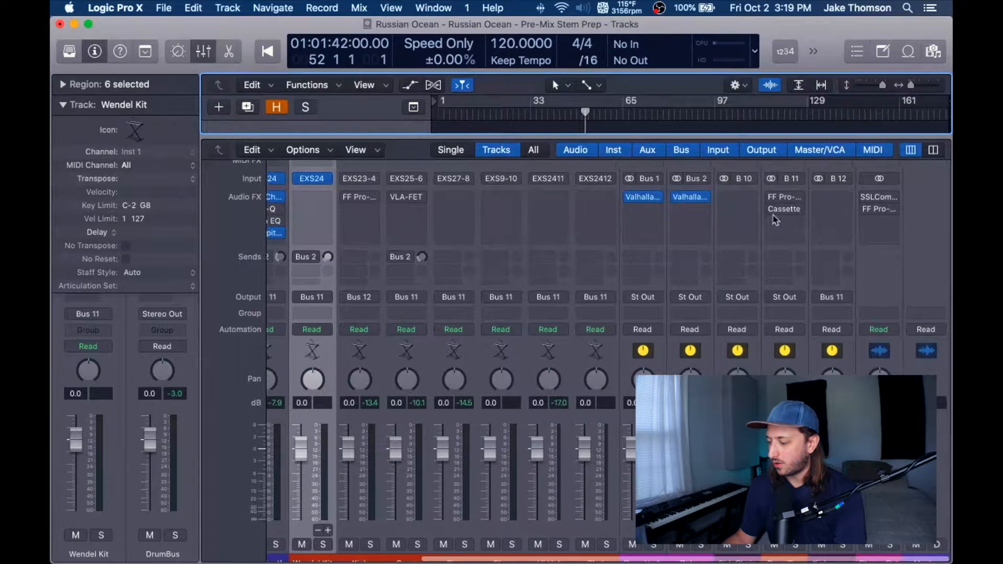
scroll(609, 236, "left", 8)
scroll(600, 200, "left", 2)
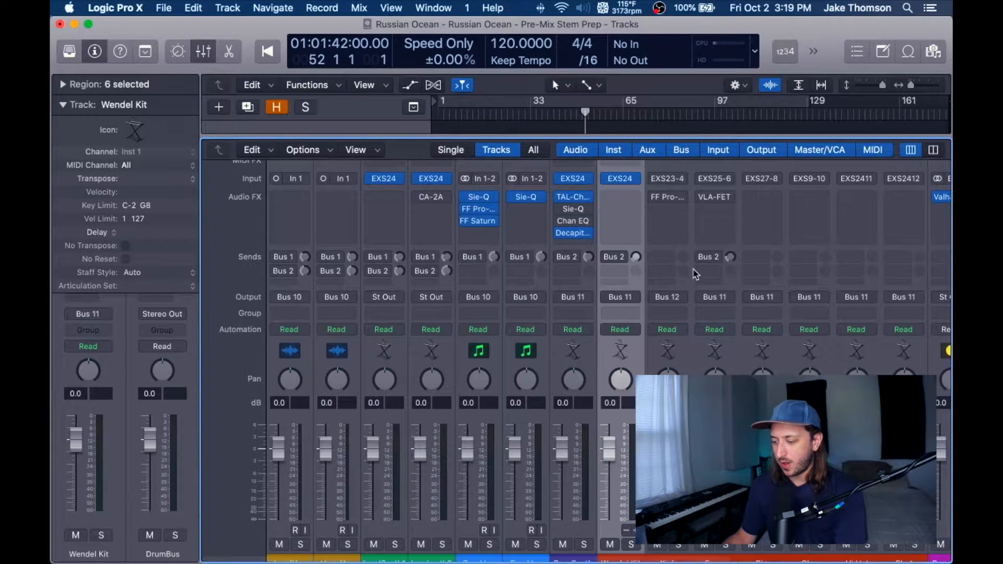
scroll(380, 522, "down", 3)
left_click(203, 51)
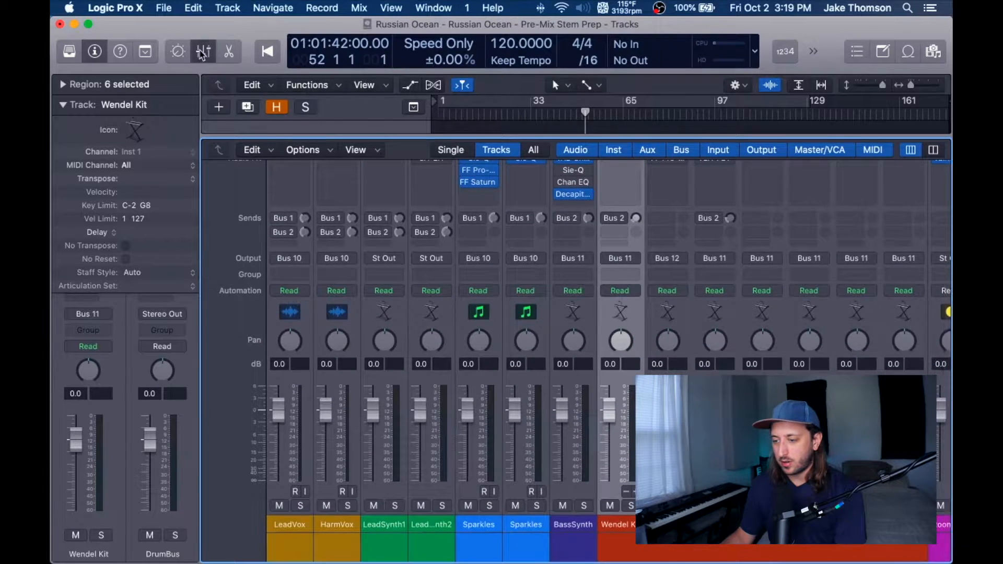
scroll(517, 226, "up", 5)
scroll(518, 230, "up", 3)
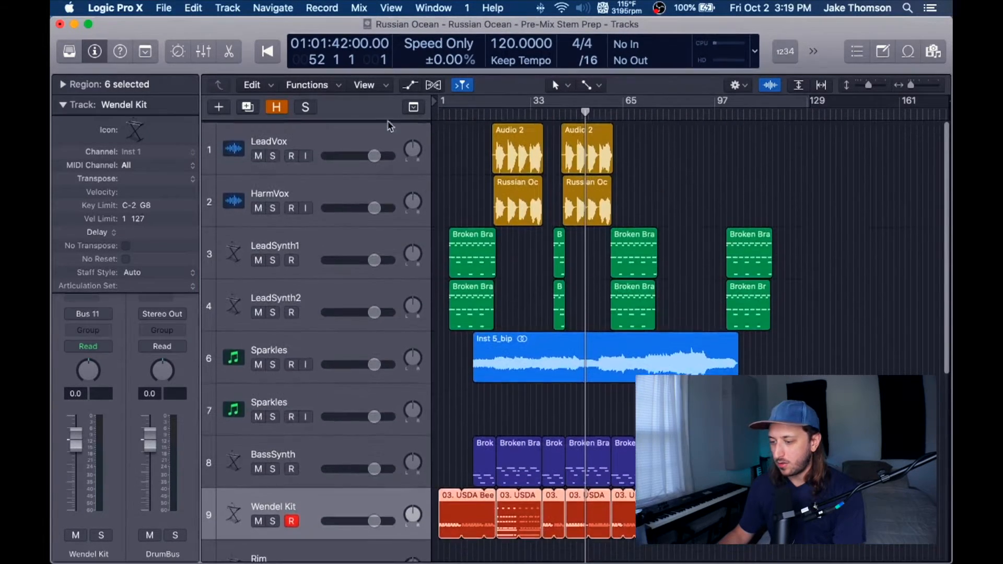
left_click(401, 128)
left_click(492, 111)
left_click(203, 51)
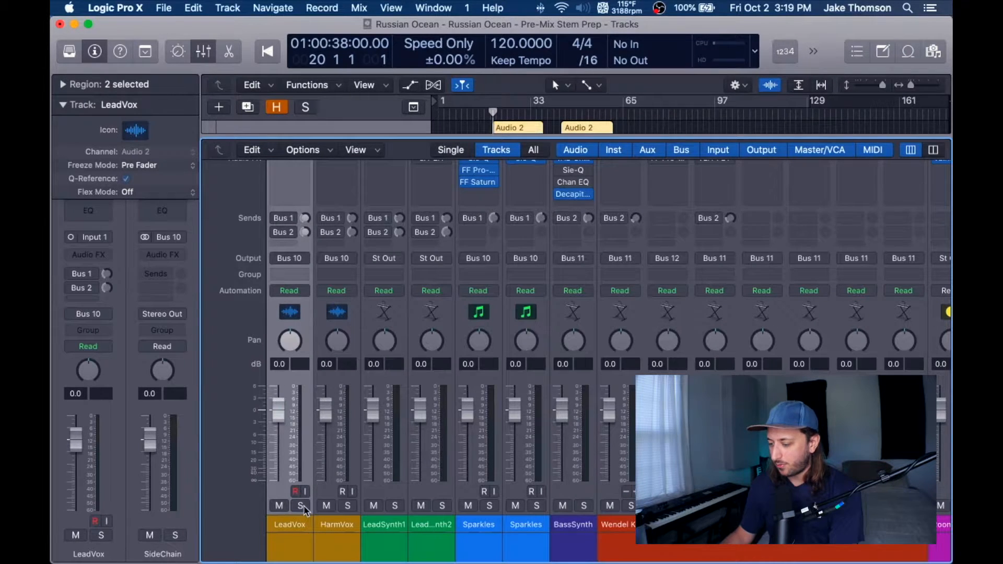
Play the project from bar 20 and check the level meters across all mixer channels
key("space")
scroll(543, 338, "right", 7)
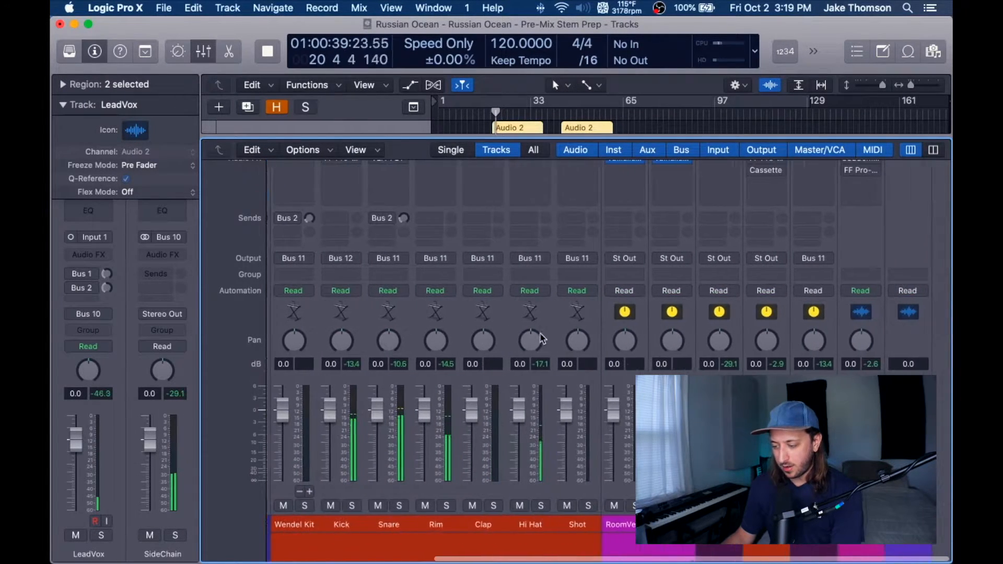
scroll(789, 344, "left", 6)
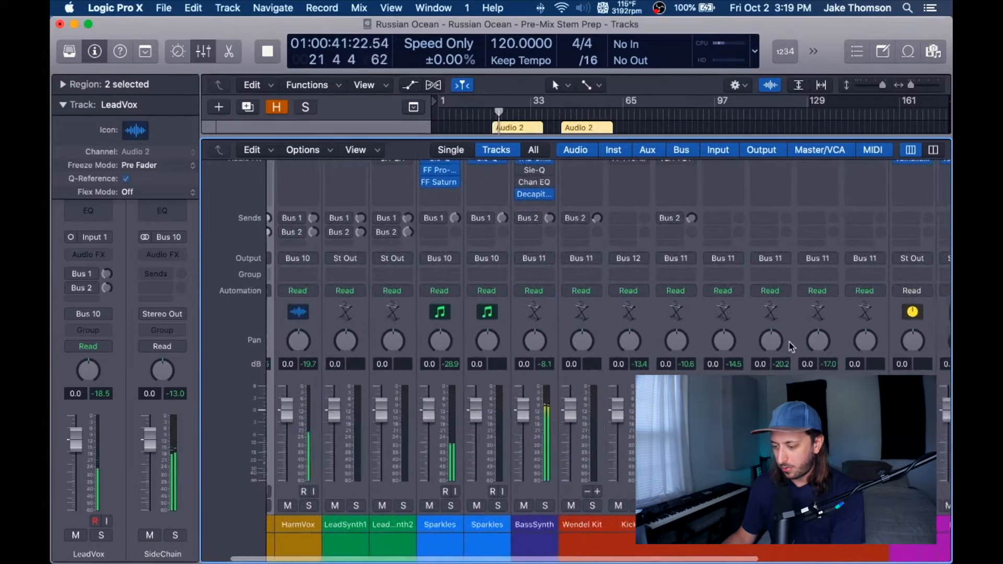
scroll(791, 346, "left", 2)
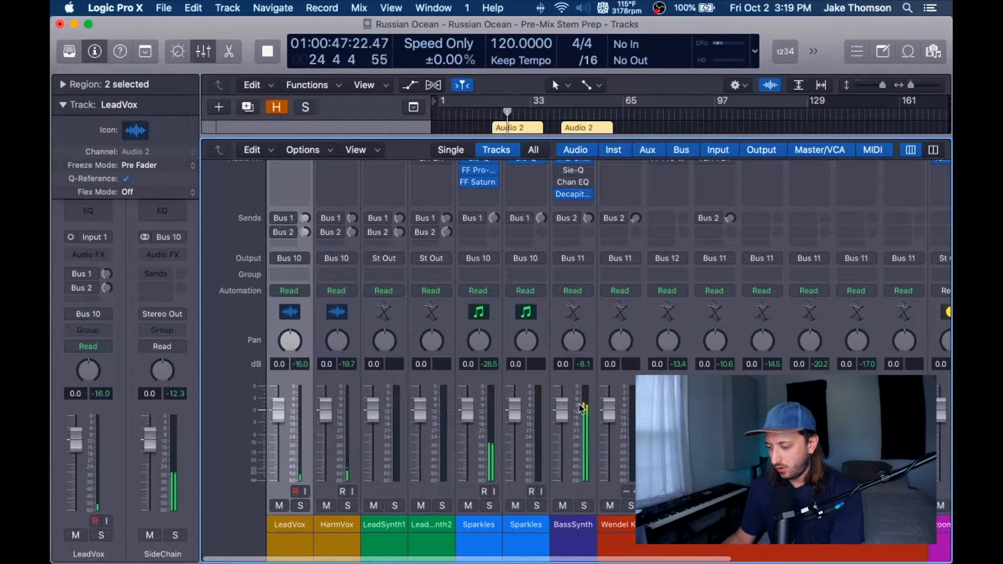
Check the playback meters across the drum and aux channels, return to the first mixer channels and stop playback
scroll(583, 409, "right", 7)
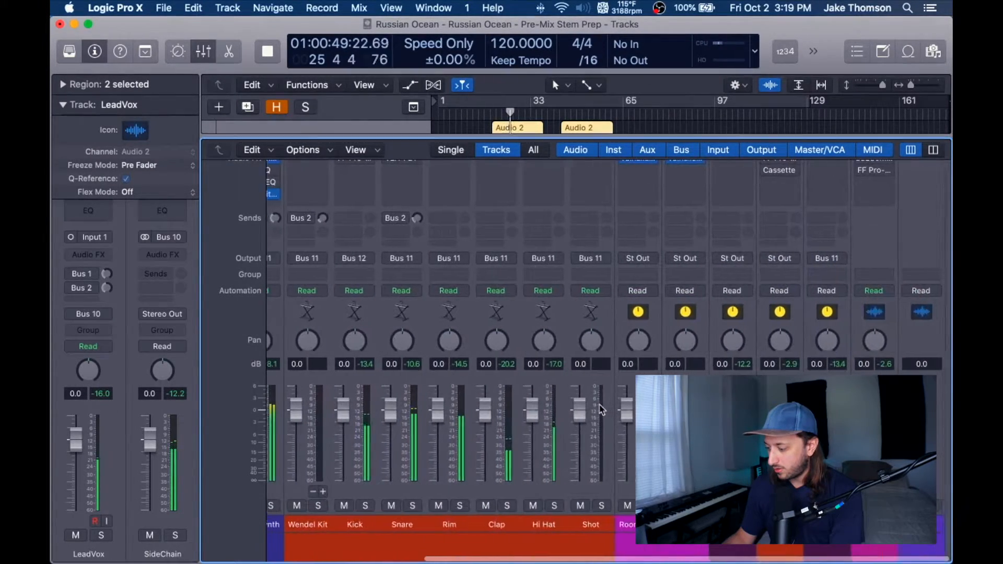
scroll(602, 410, "left", 7)
key("space")
Solo the LeadVox track, play it to check its peak level in the mixer, and return the playhead to bar 20
left_click(205, 56)
key("s")
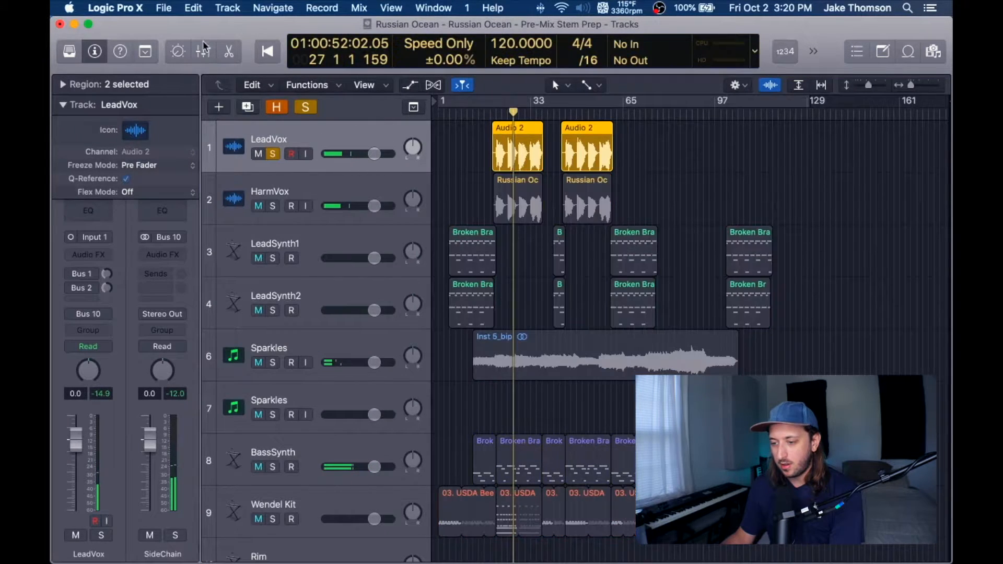
left_click(214, 58)
left_click(502, 113)
key("space")
left_click(499, 113)
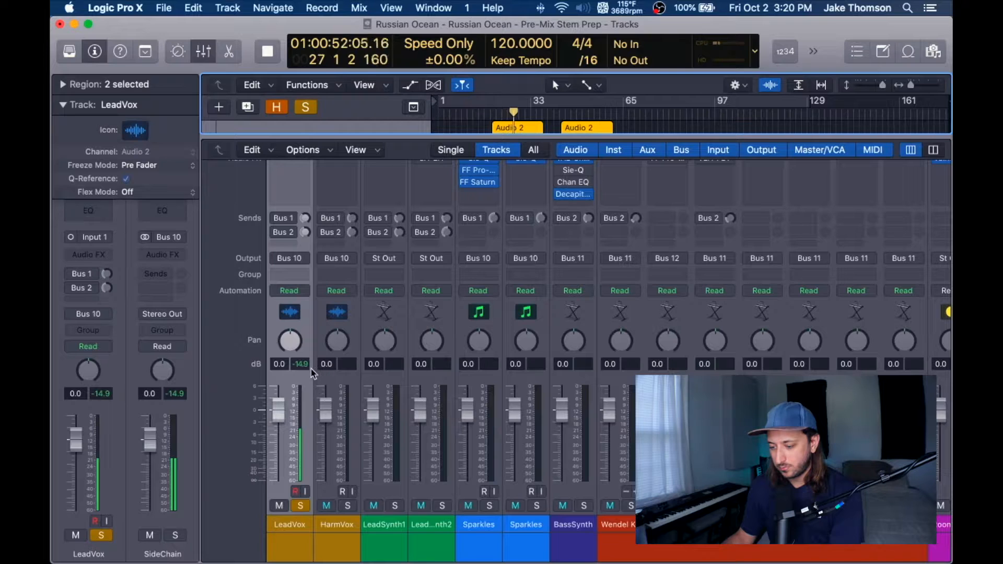
key("space")
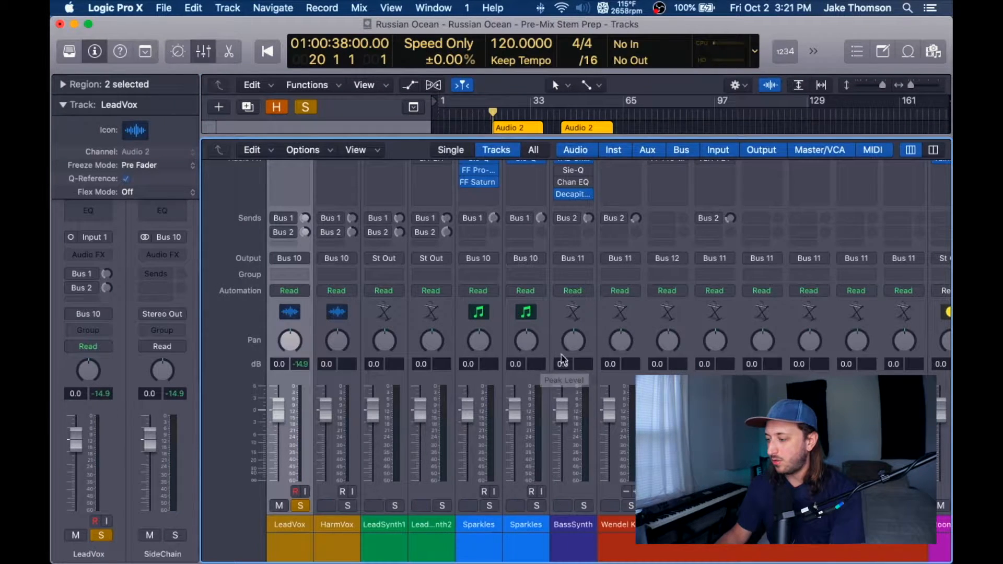
Turn on Pre Fader Metering for the mixer
left_click(816, 51)
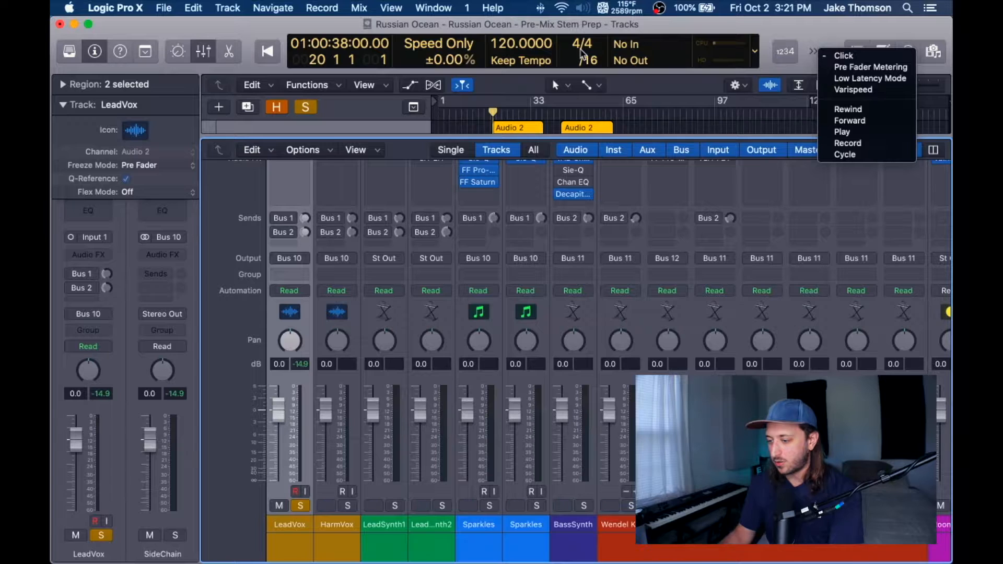
left_click(866, 68)
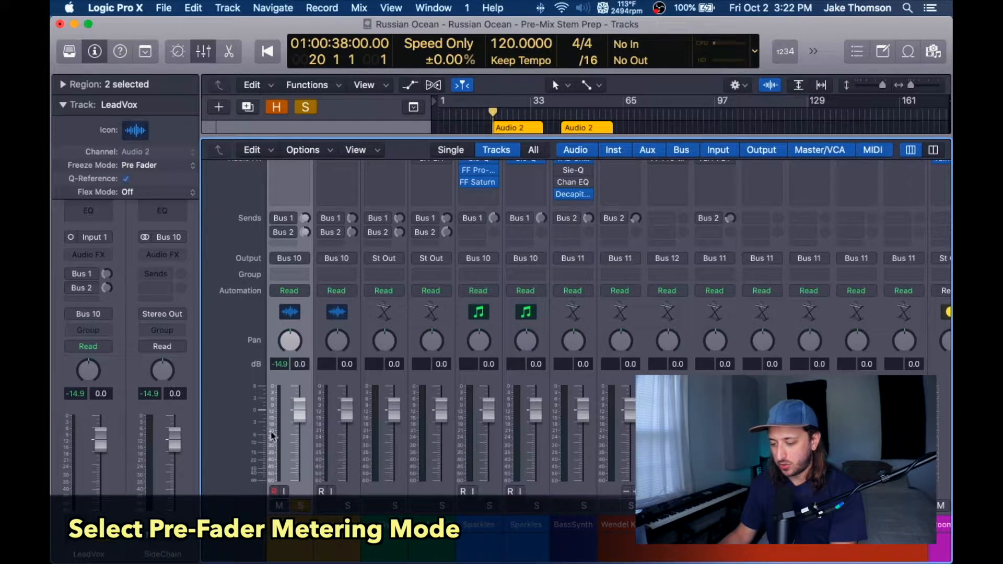
left_click(813, 51)
left_click(823, 67)
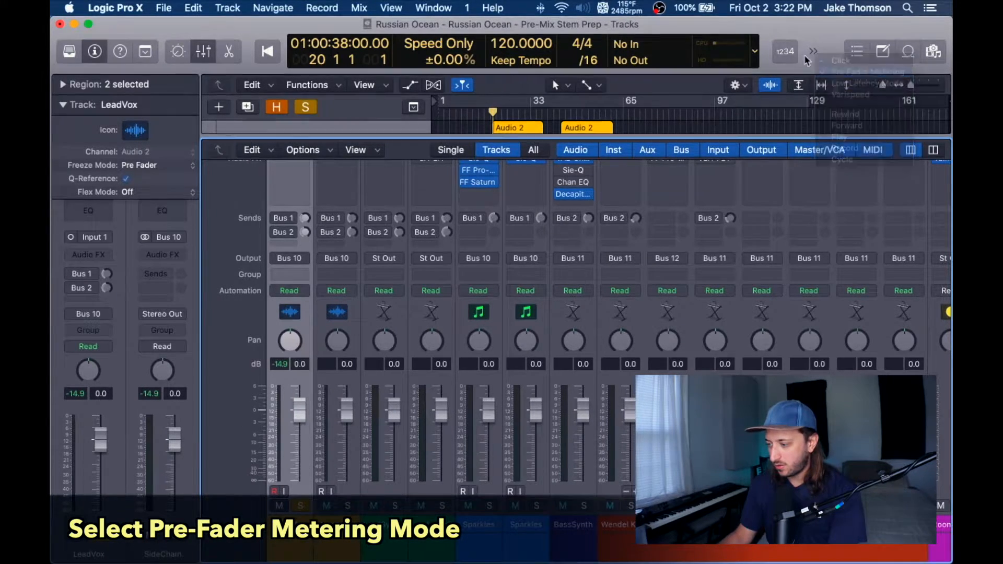
left_click(812, 51)
left_click(823, 66)
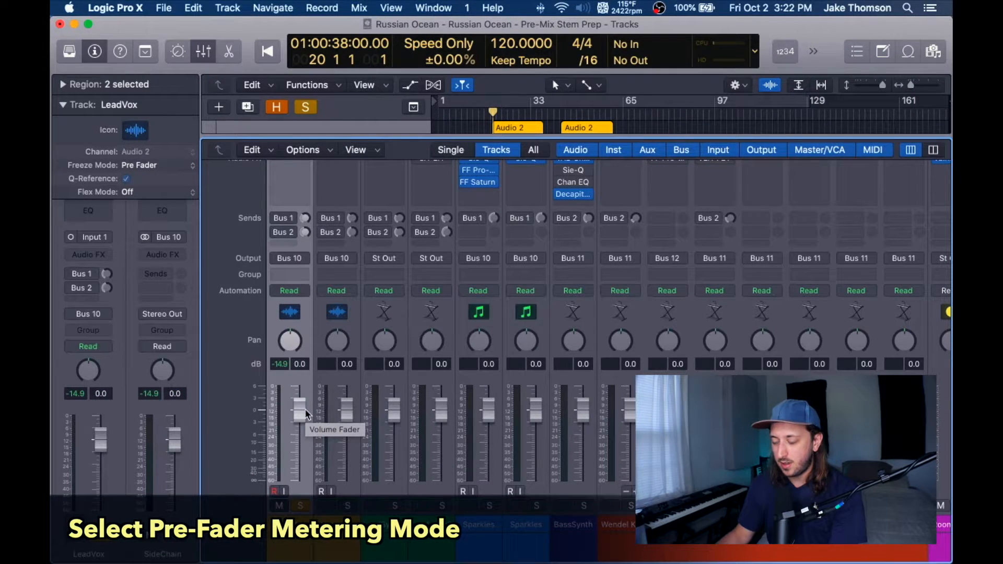
Play the soloed LeadVox to check its pre-fader peak level, enlarge the arrangement above the mixer, and stop with the playhead at bar 25
left_click(205, 52)
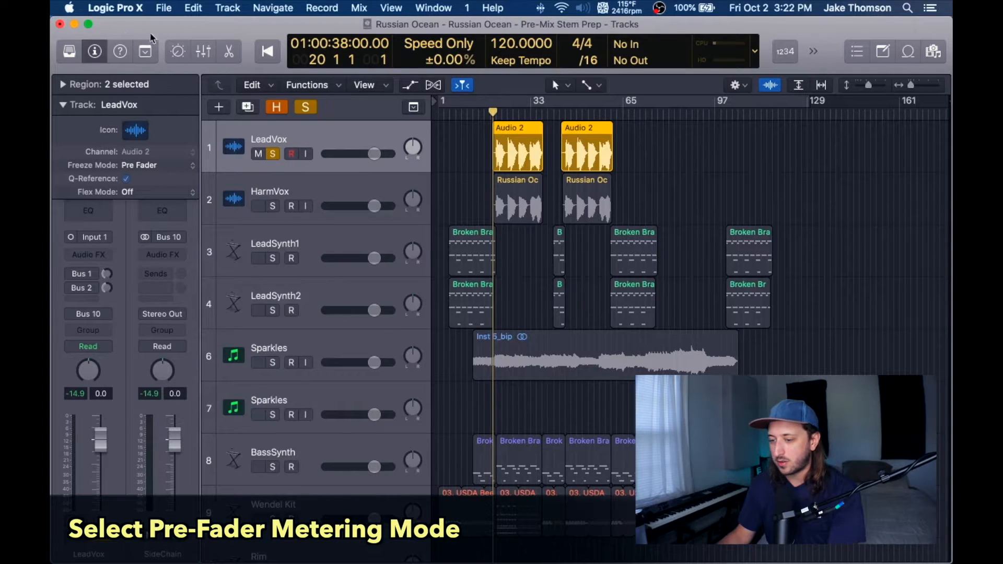
left_click(204, 52)
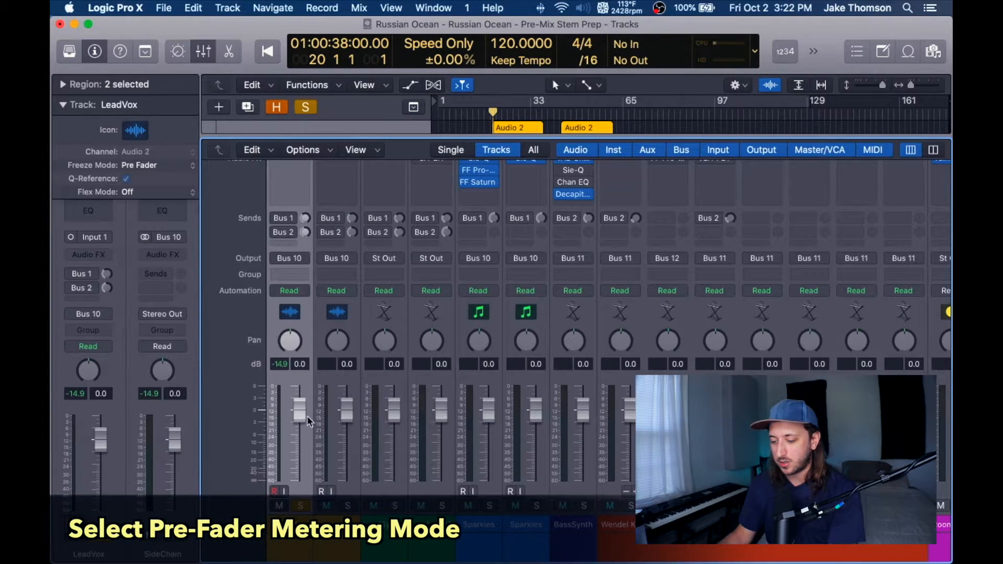
key("space")
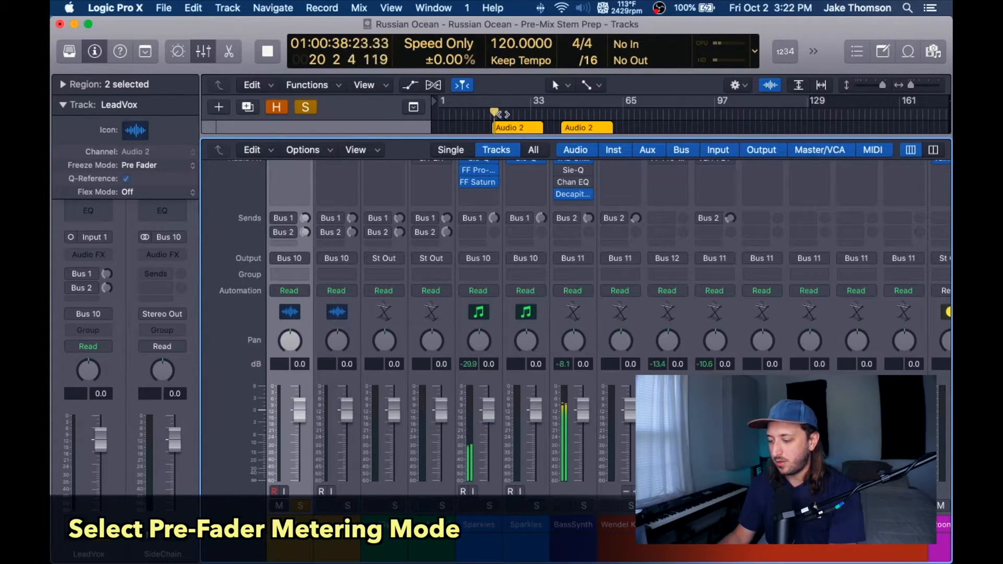
left_click(504, 113)
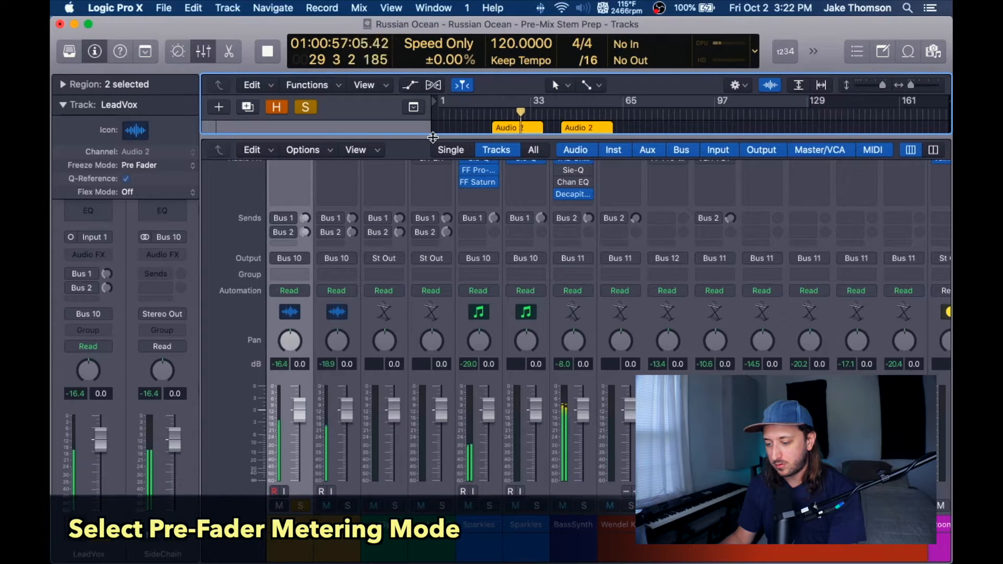
left_click_drag(432, 137, 432, 169)
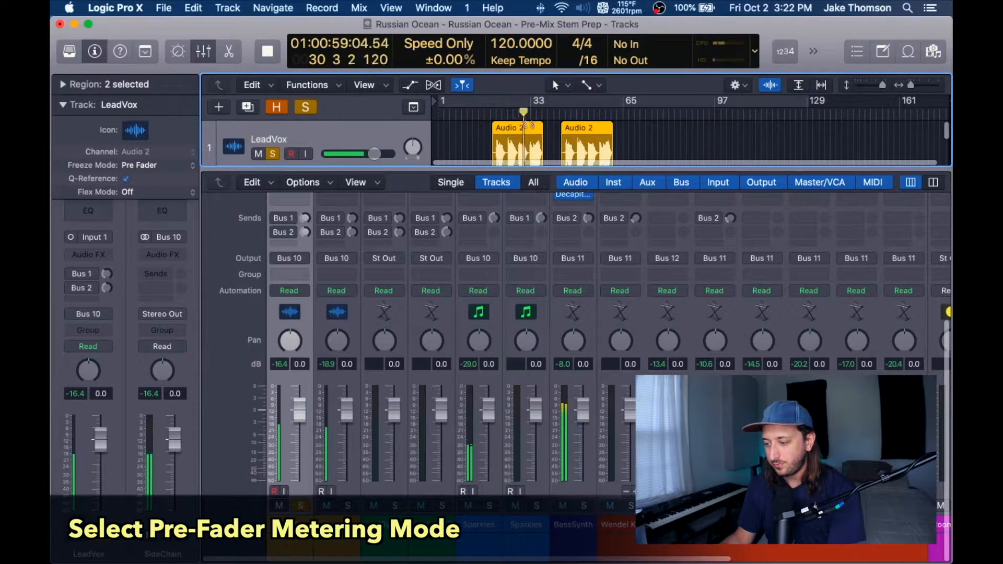
left_click(504, 114)
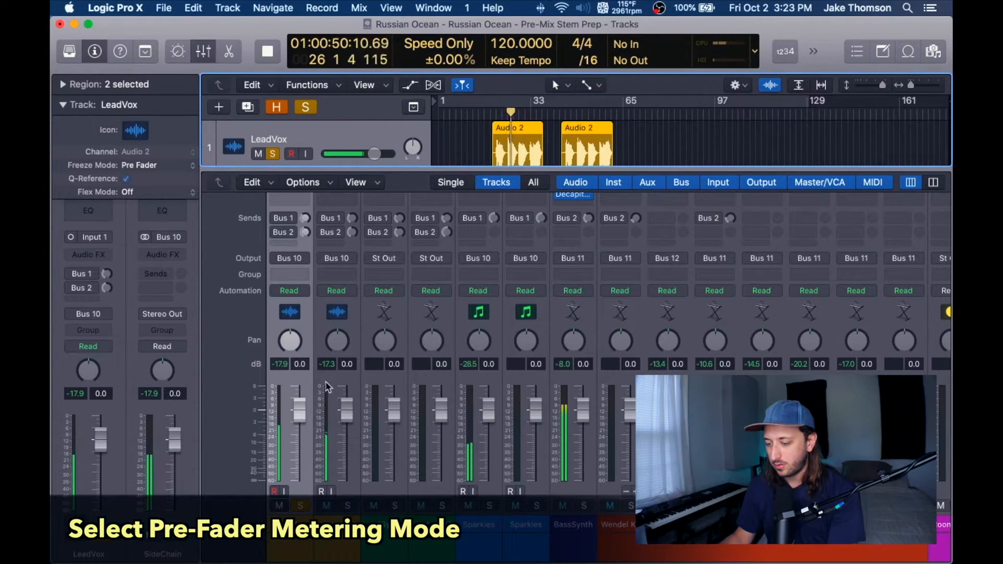
key("space")
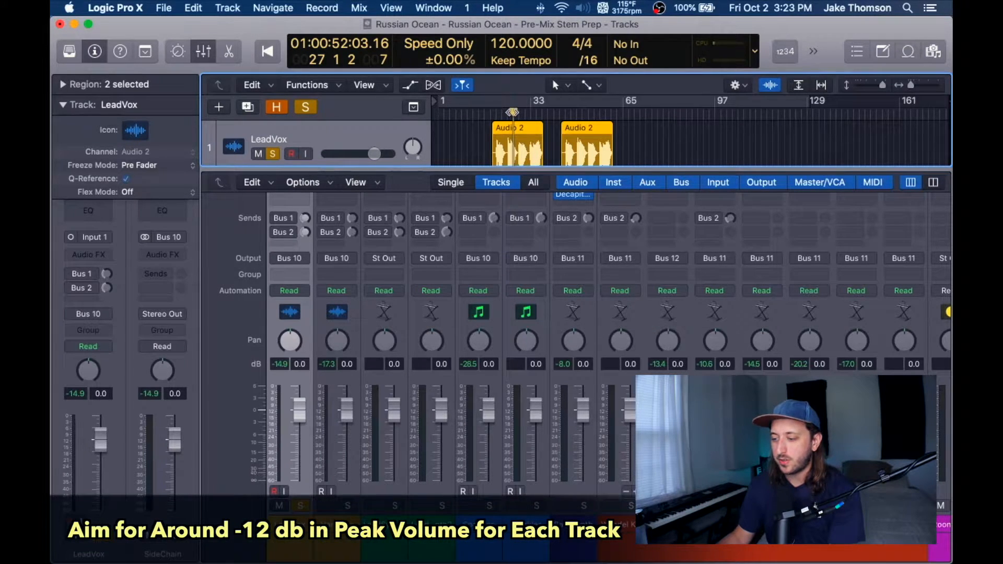
left_click_drag(512, 113, 509, 113)
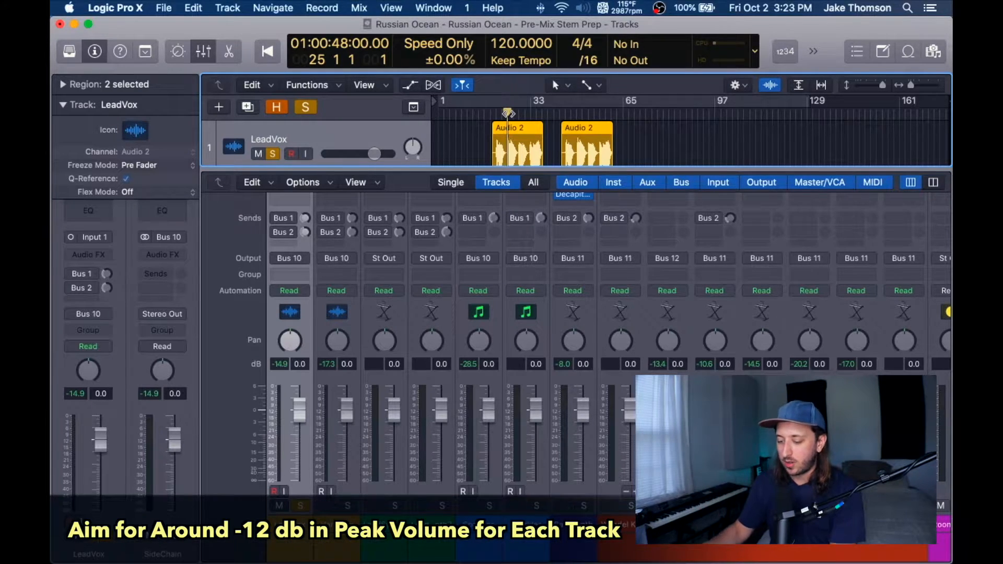
Select both LeadVox regions and set their region gain to +2.9 dB
left_click(67, 85)
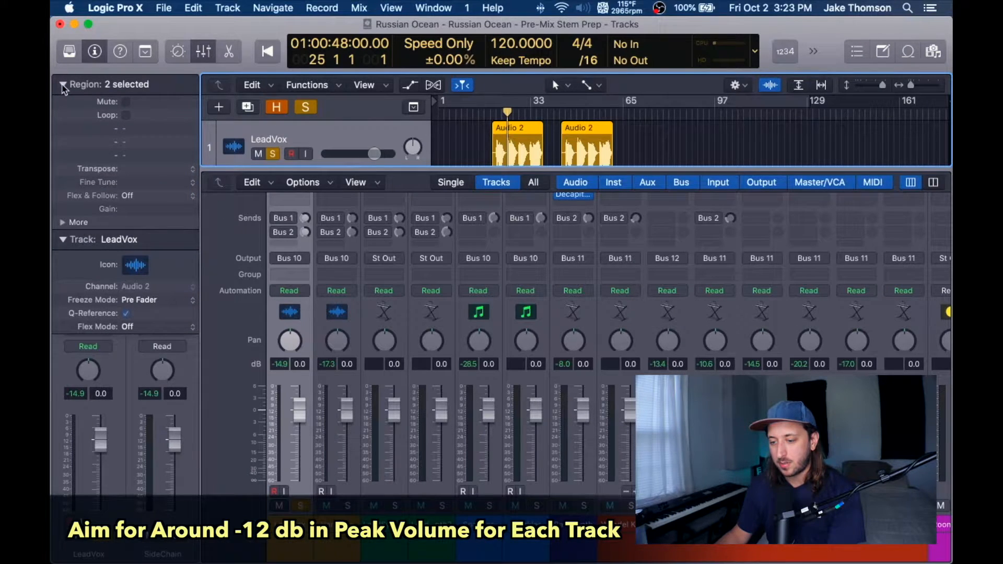
left_click(522, 144)
left_click_drag(528, 140, 625, 145)
scroll(470, 148, "down", 2)
scroll(470, 148, "up", 2)
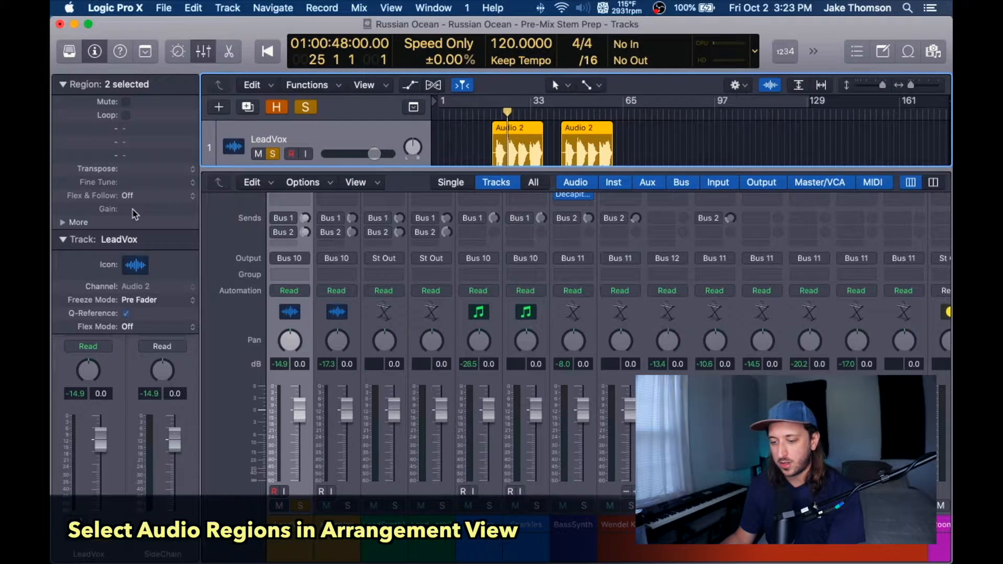
mouse_move(130, 208)
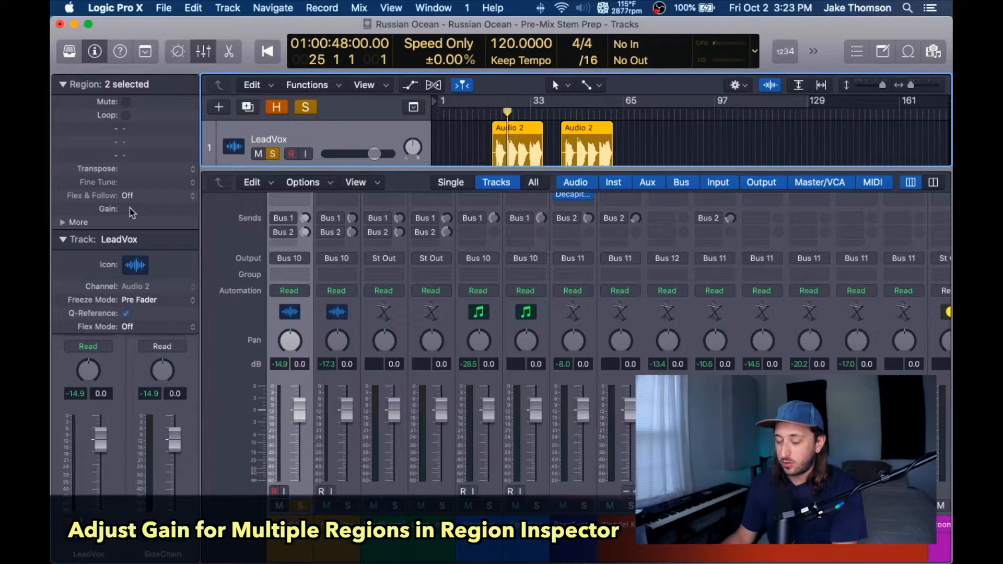
left_click_drag(132, 209, 141, 137)
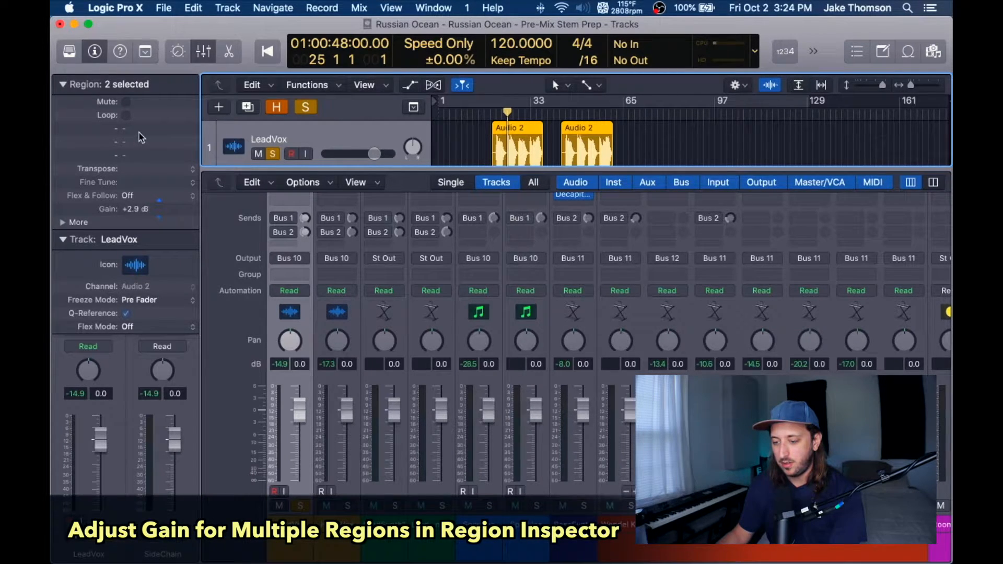
Play LeadVox from about bar 24 to check its peak level with the new gain, then stop
left_click_drag(507, 113, 504, 113)
key("space")
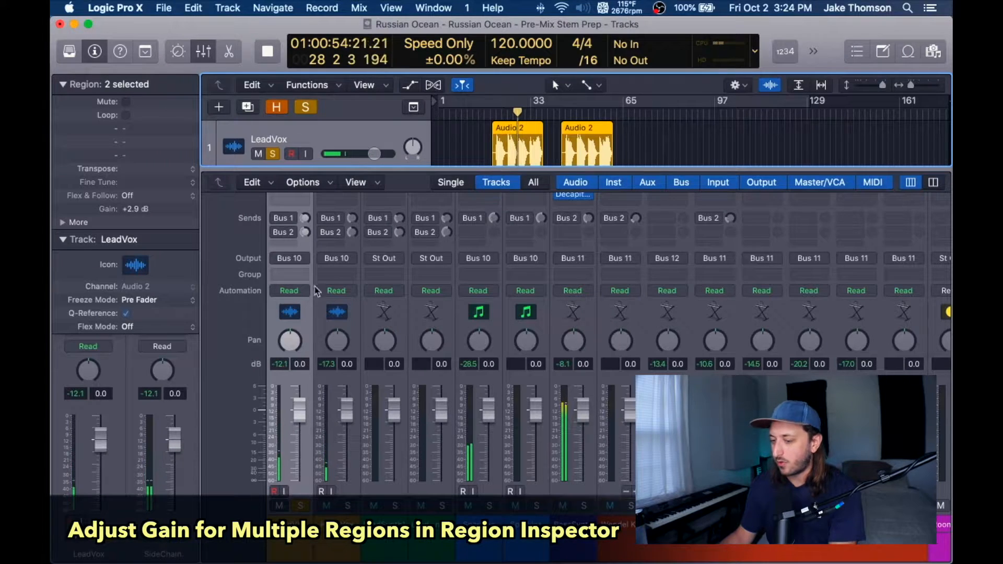
key("space")
Solo HarmVox instead of LeadVox and play it briefly to check its peak level
scroll(481, 148, "down", 3)
scroll(479, 147, "down", 2)
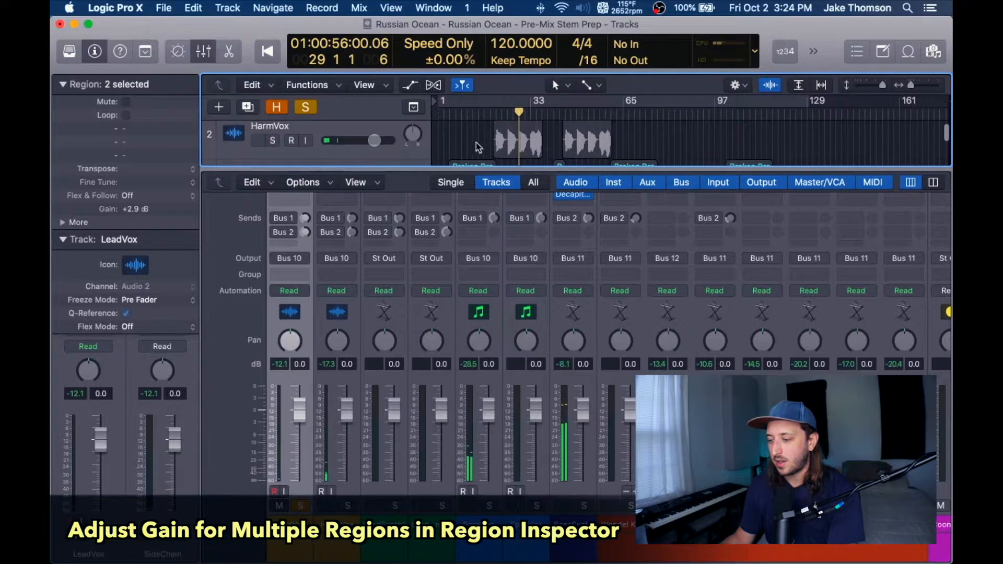
left_click(272, 142)
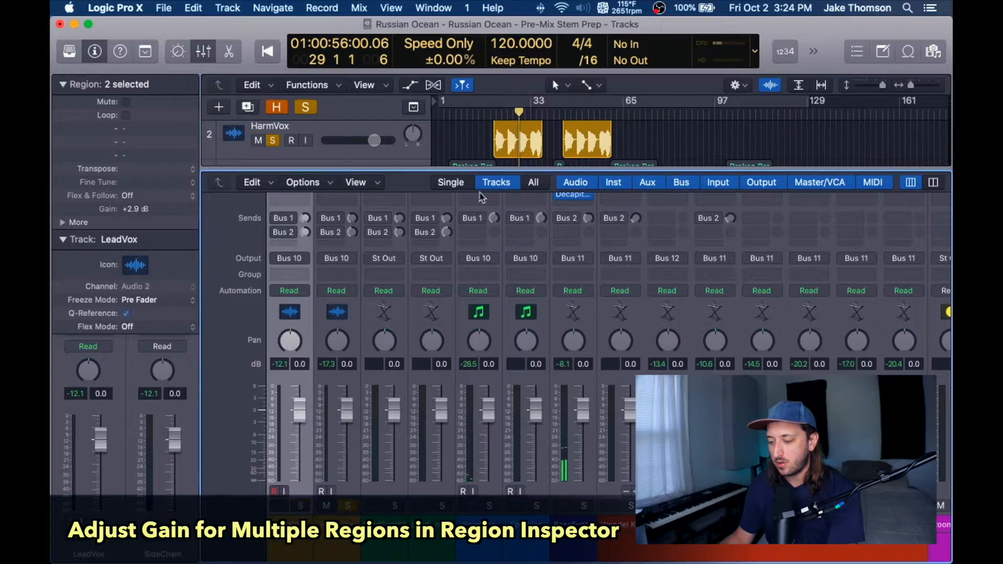
left_click_drag(519, 112, 510, 111)
key("space")
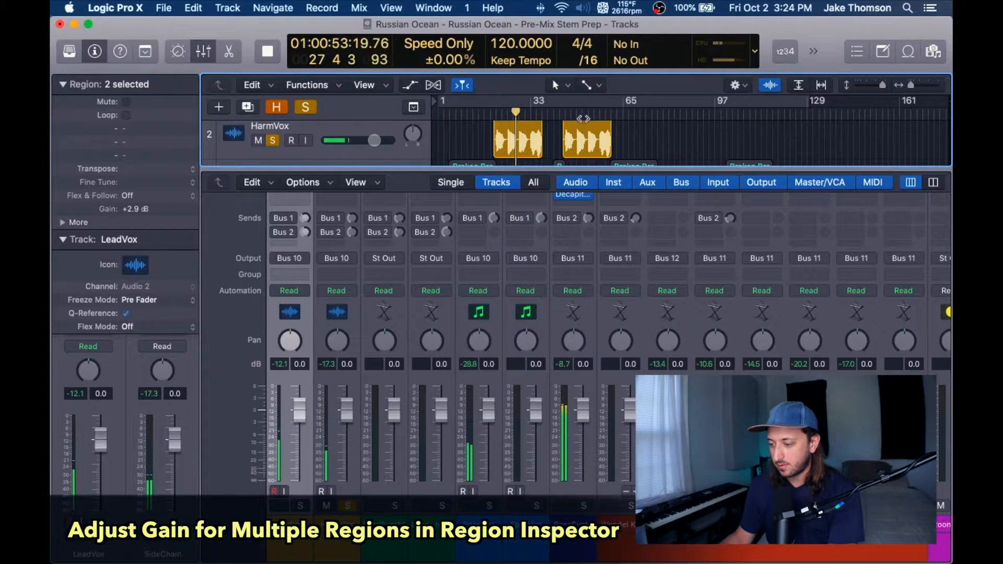
key("space")
Select both HarmVox regions and set their region gain to +5.0 dB
left_click_drag(642, 136, 480, 137)
scroll(480, 137, "up", 3)
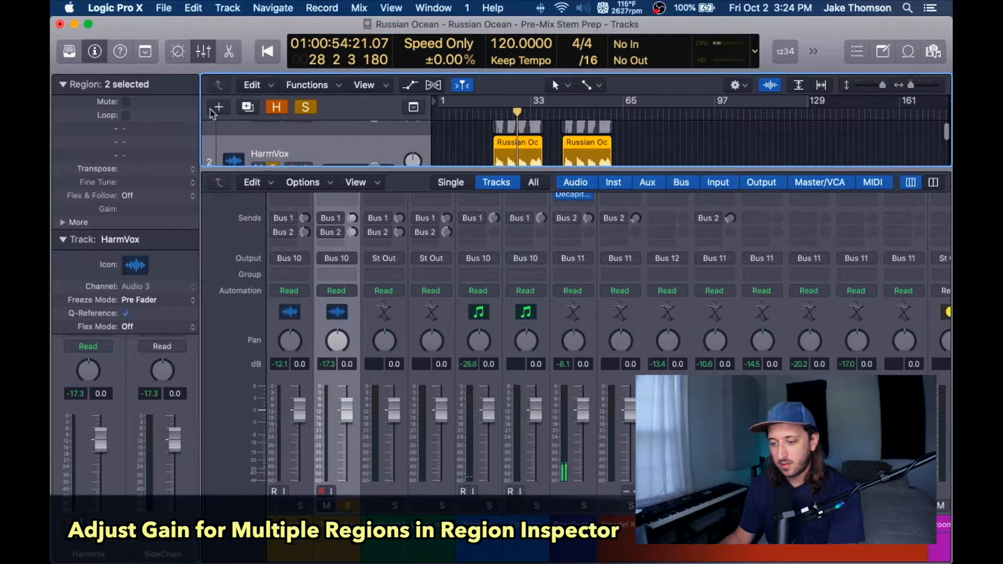
left_click_drag(125, 215, 133, 88)
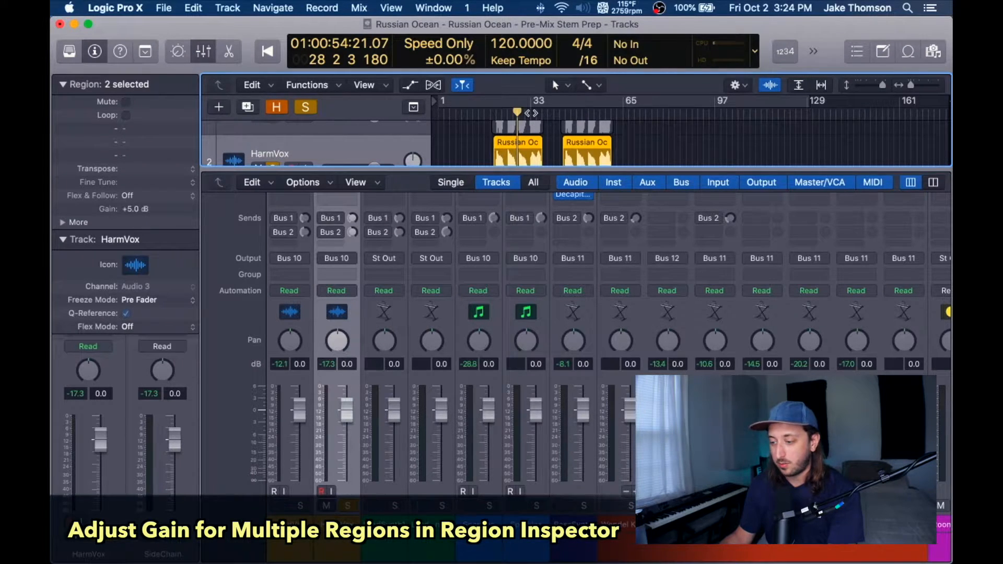
Check the HarmVox peak level in playback, set both regions' gain to +5.3 dB and restart playback
key("space")
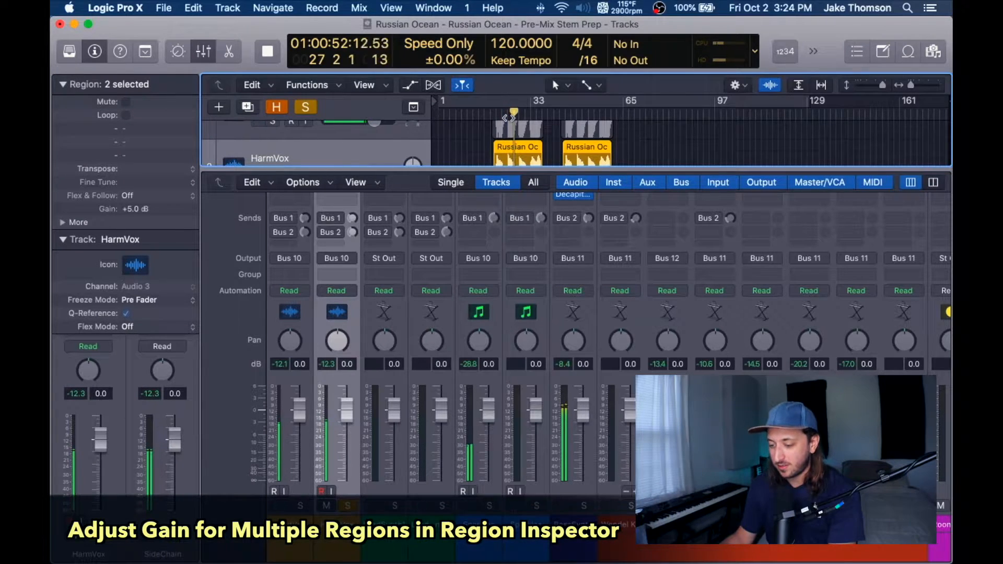
key("space")
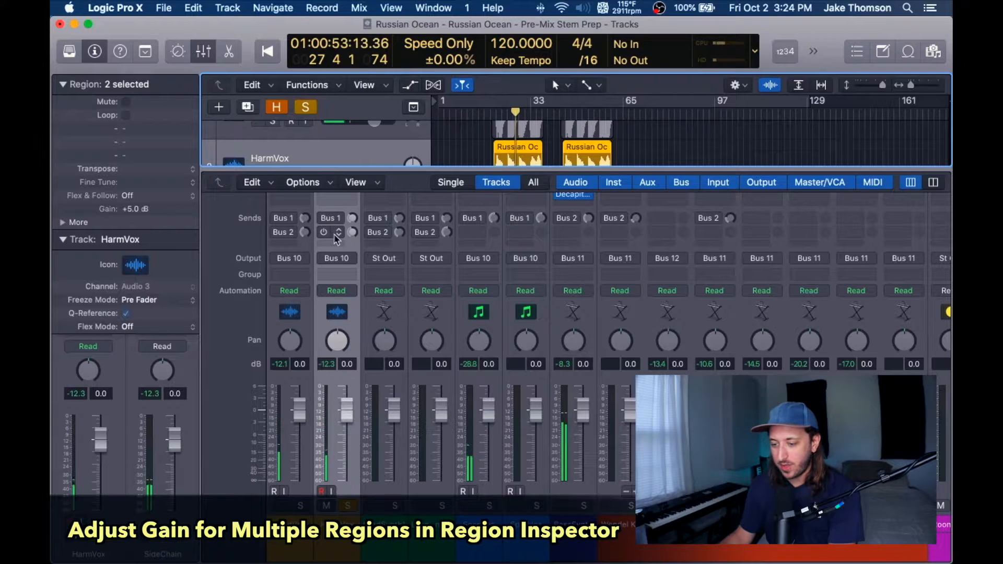
left_click_drag(134, 202, 135, 198)
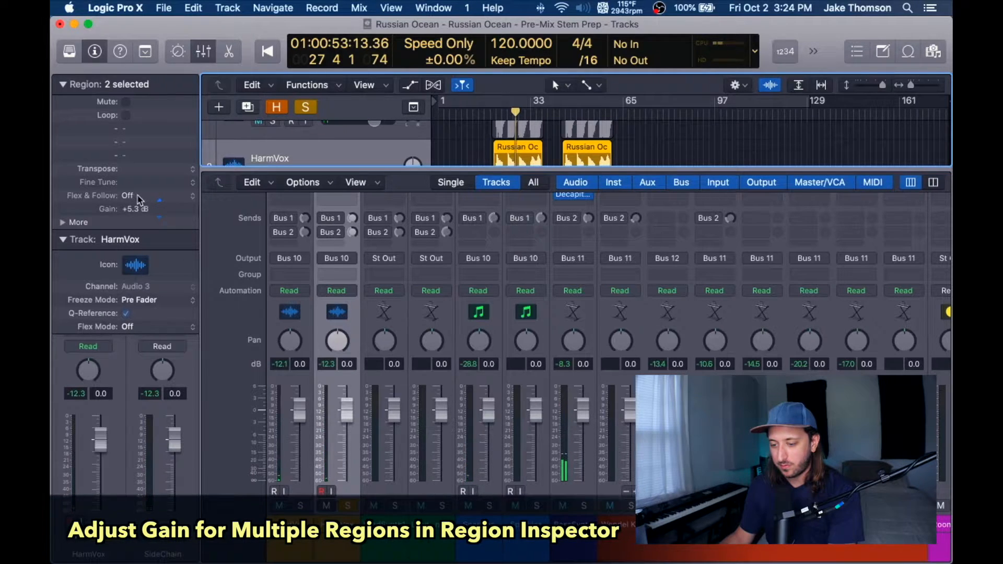
key("space")
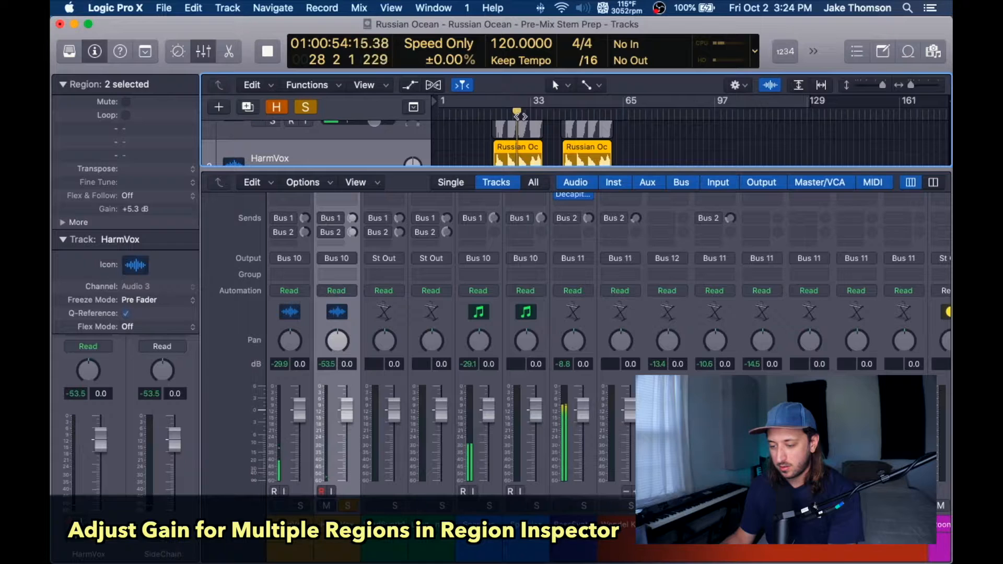
Audition LeadVox and HarmVox together in solo, stop playback and turn off both solos
left_click(301, 508)
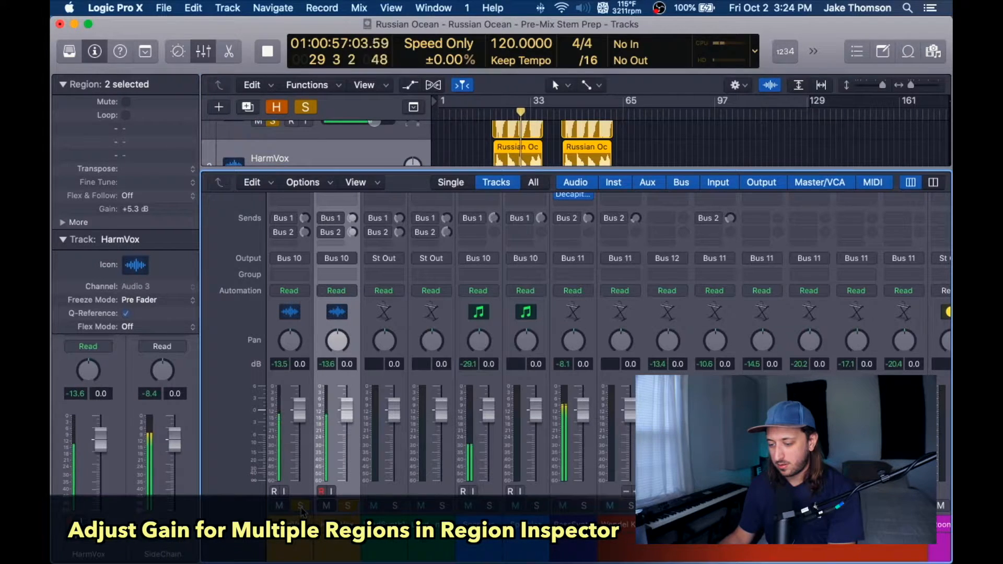
key("space")
left_click(346, 508)
left_click(301, 507)
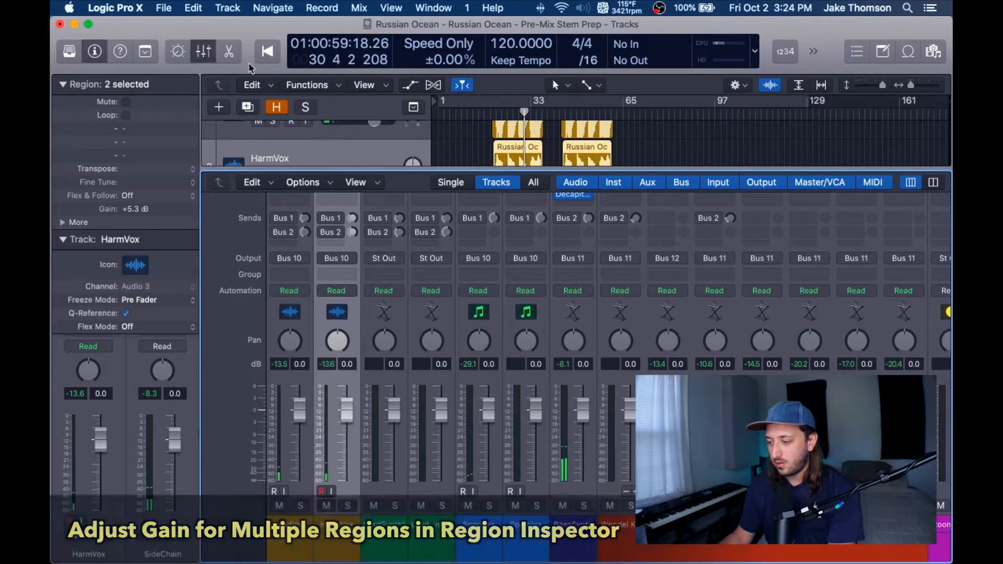
Select the LeadSynth1 track in the full arrangement view and move the playhead to bar 5
left_click(208, 49)
left_click(343, 214)
left_click(476, 111)
left_click_drag(475, 111, 450, 114)
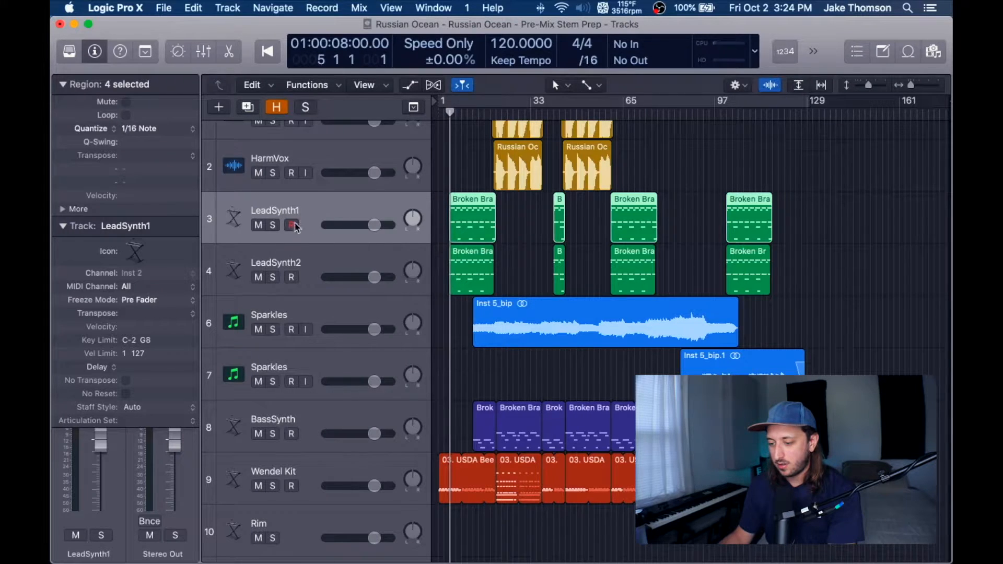
Solo LeadSynth1, play it from bar 5 with the mixer shown, and collapse its track settings to check its peak level
left_click(273, 225)
key("space")
left_click(203, 51)
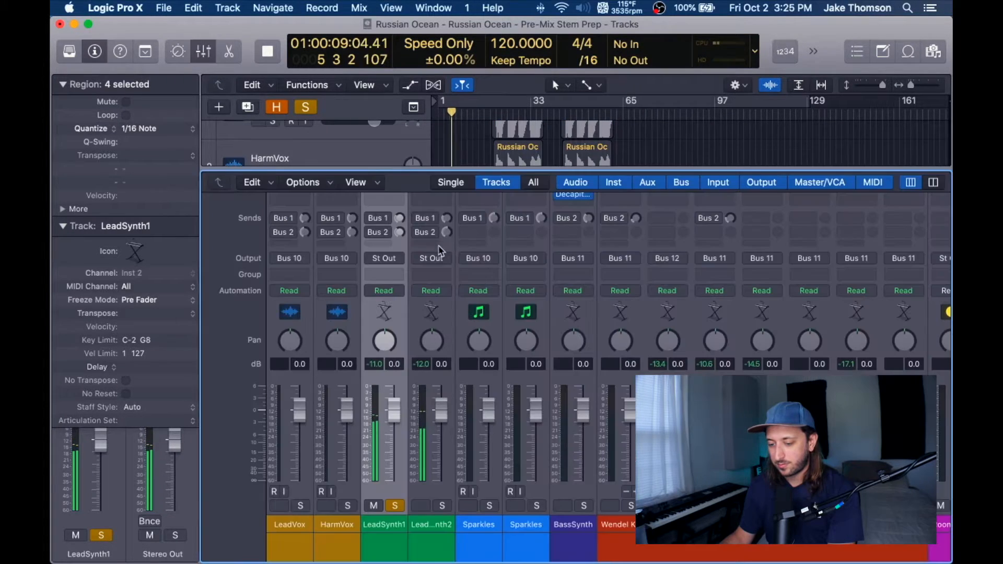
left_click(61, 228)
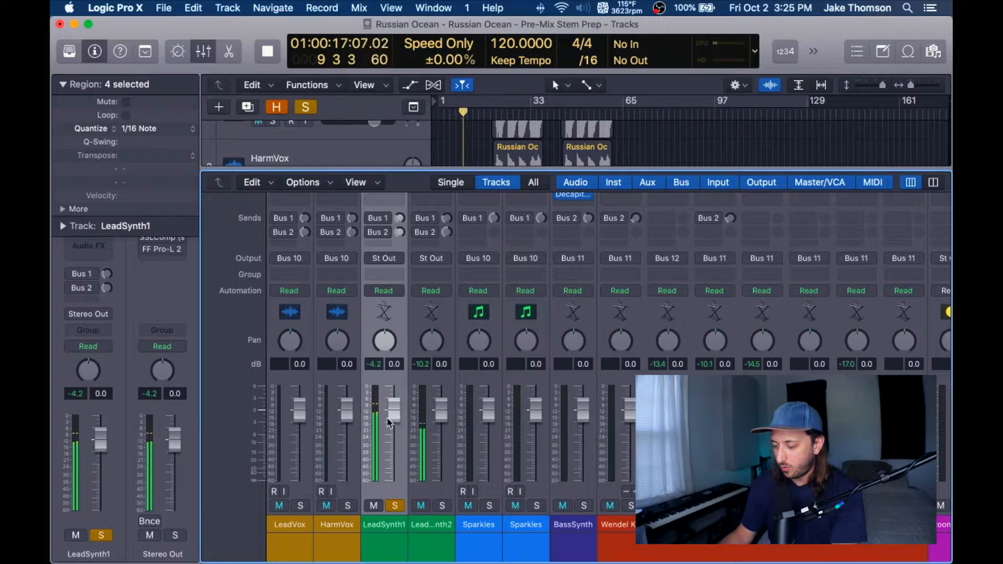
Open LeadSynth1's EXS24 instrument, move its window clear of the channel meters and play the soloed track to check its peak
scroll(412, 345, "up", 5)
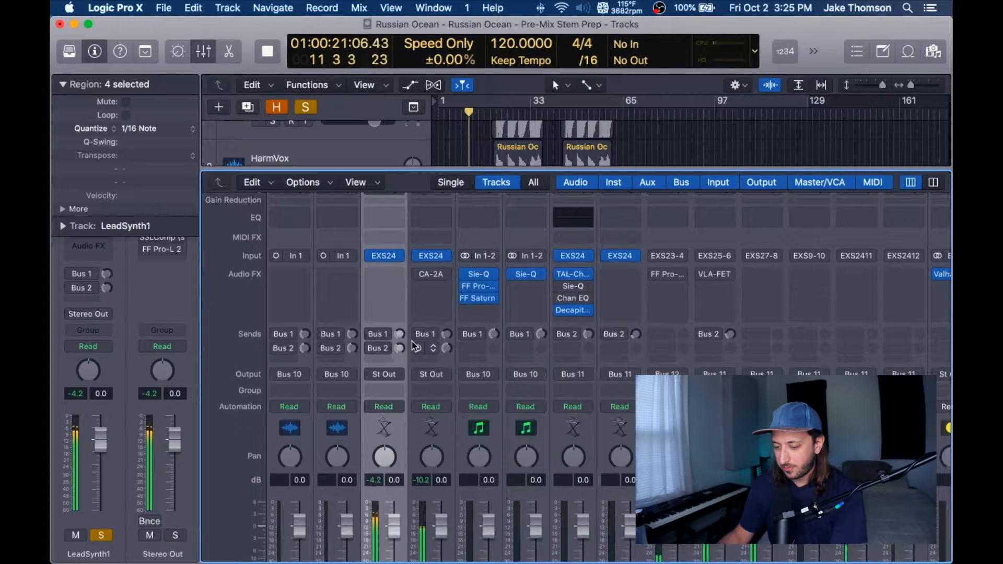
key("space")
left_click(386, 256)
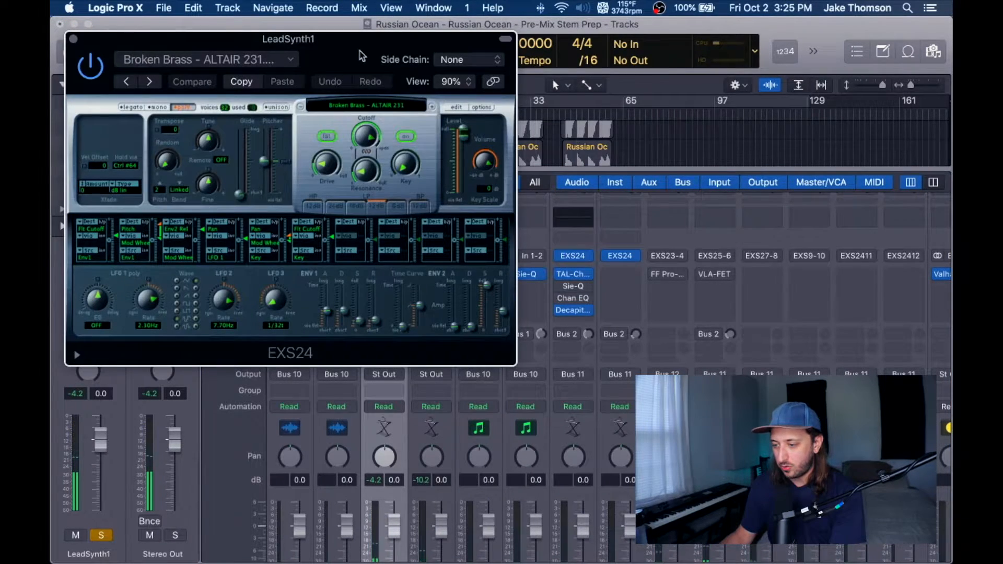
left_click_drag(362, 40, 358, 26)
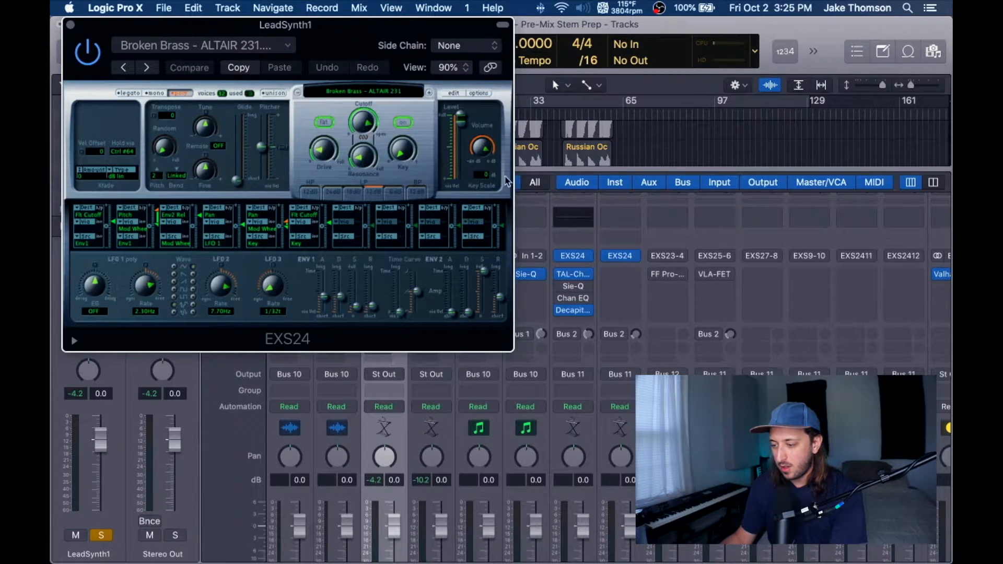
left_click_drag(420, 31, 930, 282)
key("space")
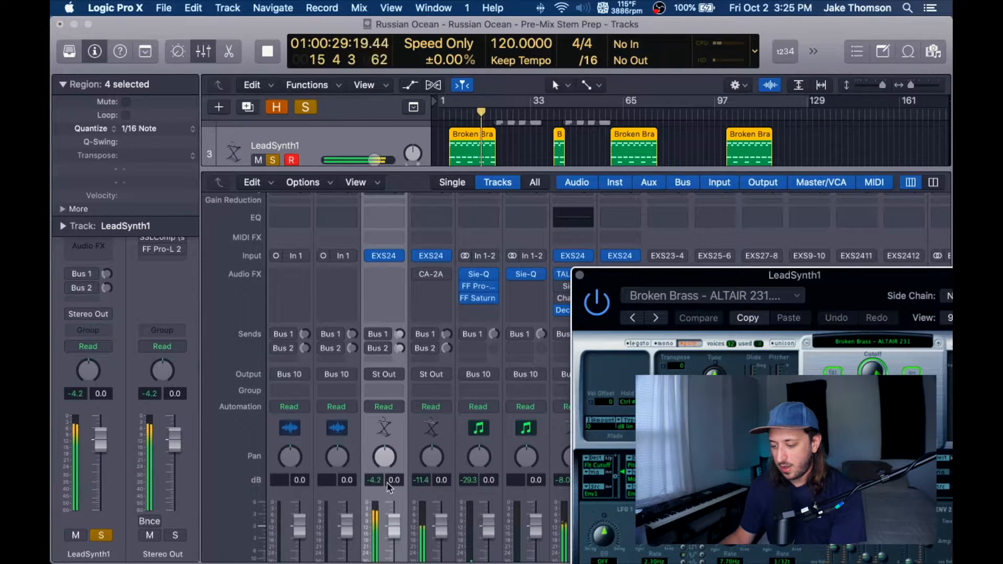
key("space")
Lower the output volume of LeadSynth1's EXS24 so the track peaks around -12 dB, and replay from an earlier position to check
left_click_drag(685, 280, 520, 6)
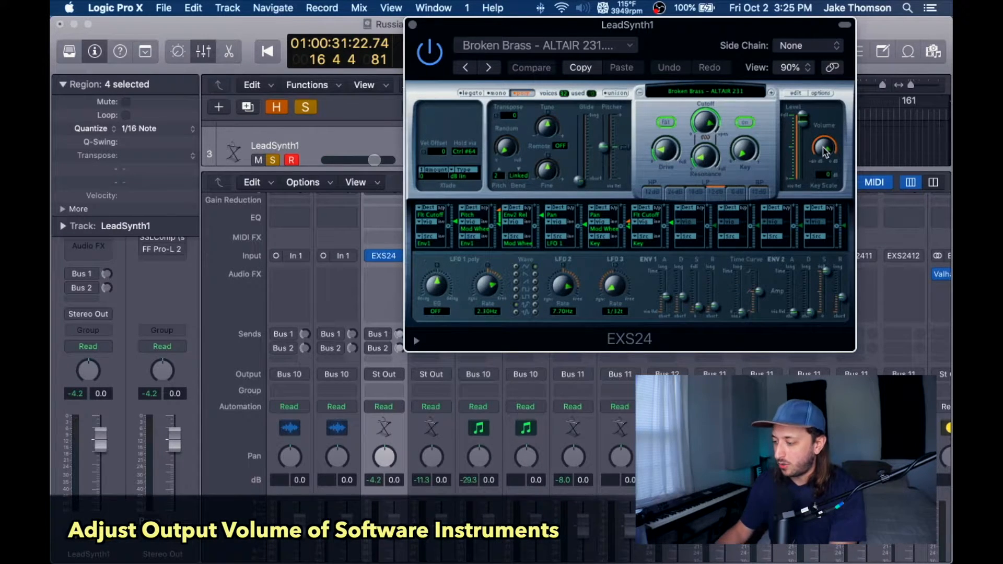
left_click_drag(826, 150, 826, 150)
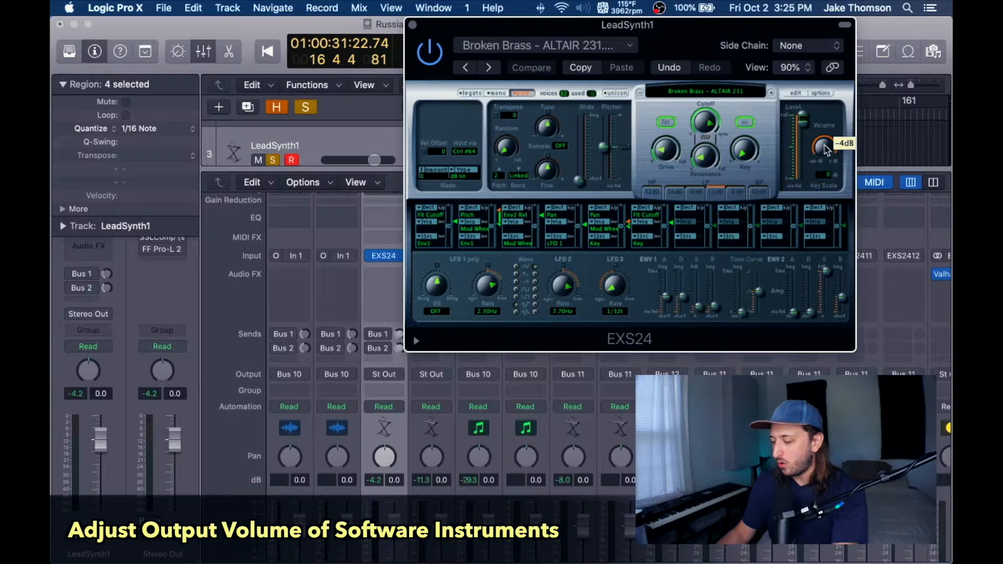
scroll(827, 150, "down", 2)
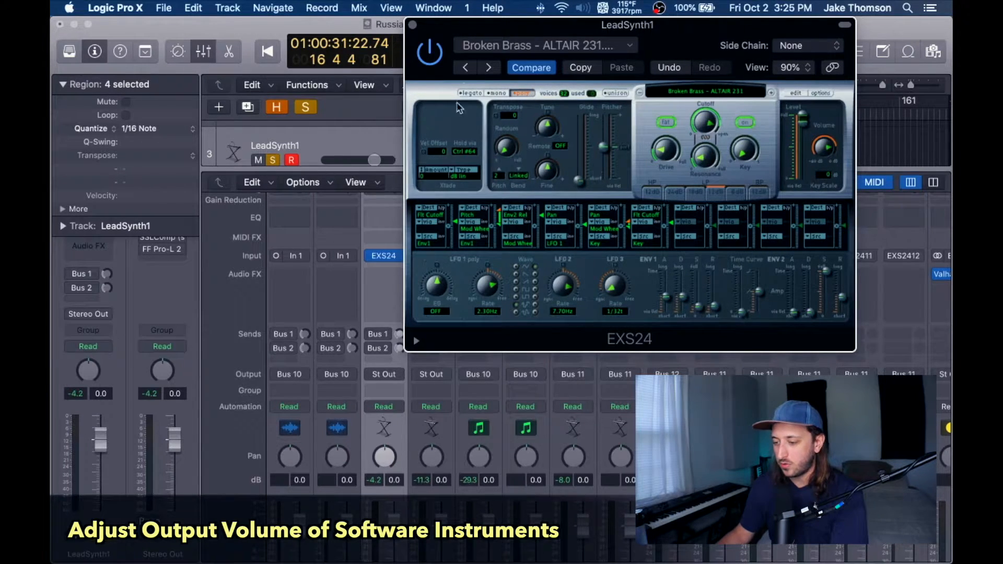
left_click_drag(487, 32, 663, 31)
left_click_drag(485, 114, 464, 114)
key("space")
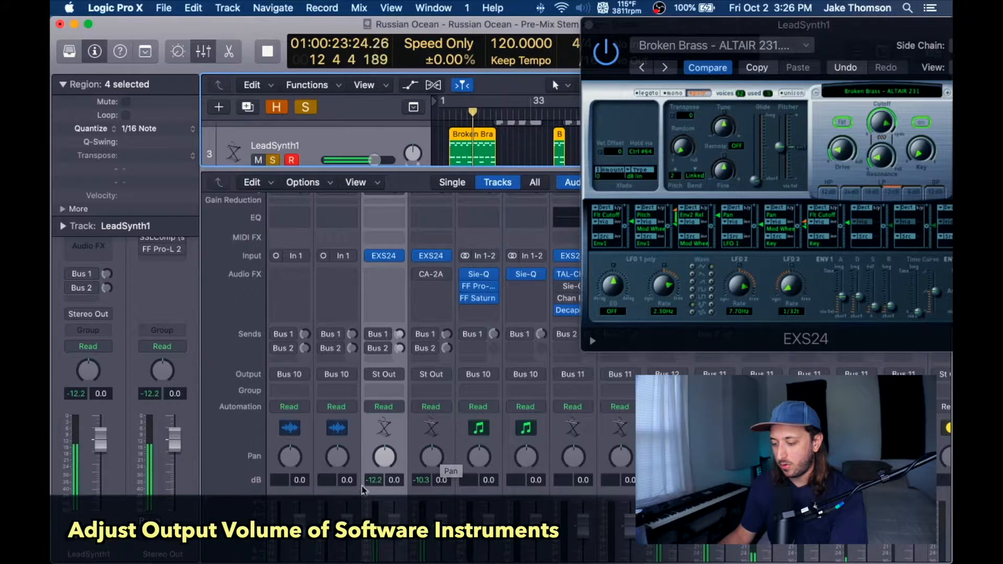
Switch the solo from LeadSynth1 to LeadSynth2, close LeadSynth1's instrument window and open LeadSynth2's EXS24
scroll(365, 470, "down", 4)
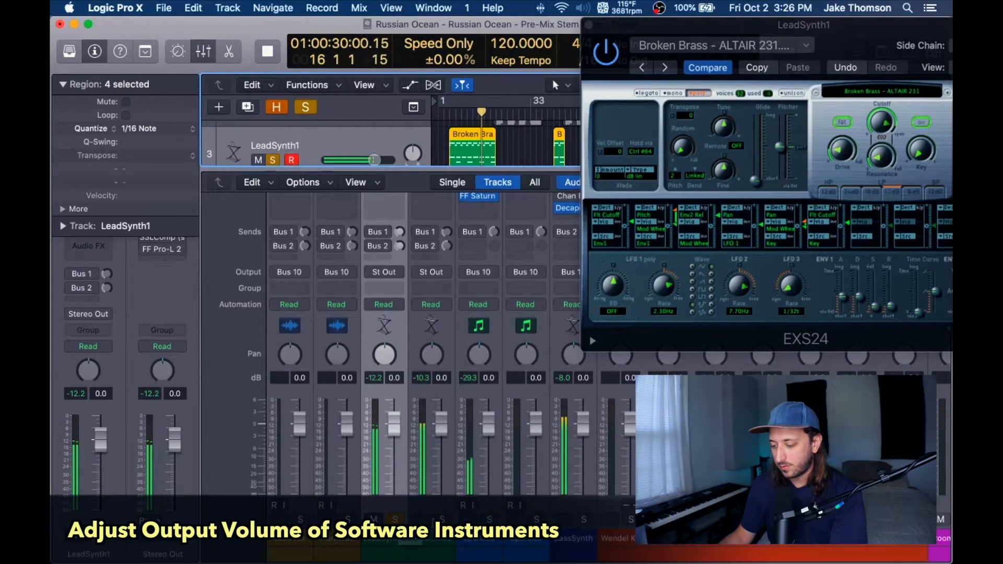
left_click(395, 519)
left_click(442, 520)
left_click(432, 497)
scroll(433, 470, "up", 7)
left_click(589, 25)
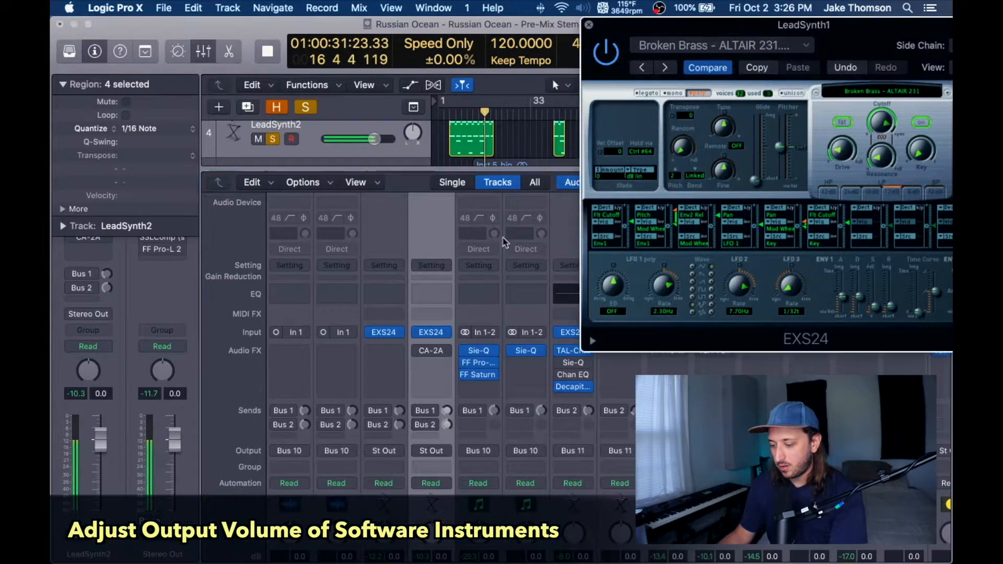
scroll(436, 366, "down", 6)
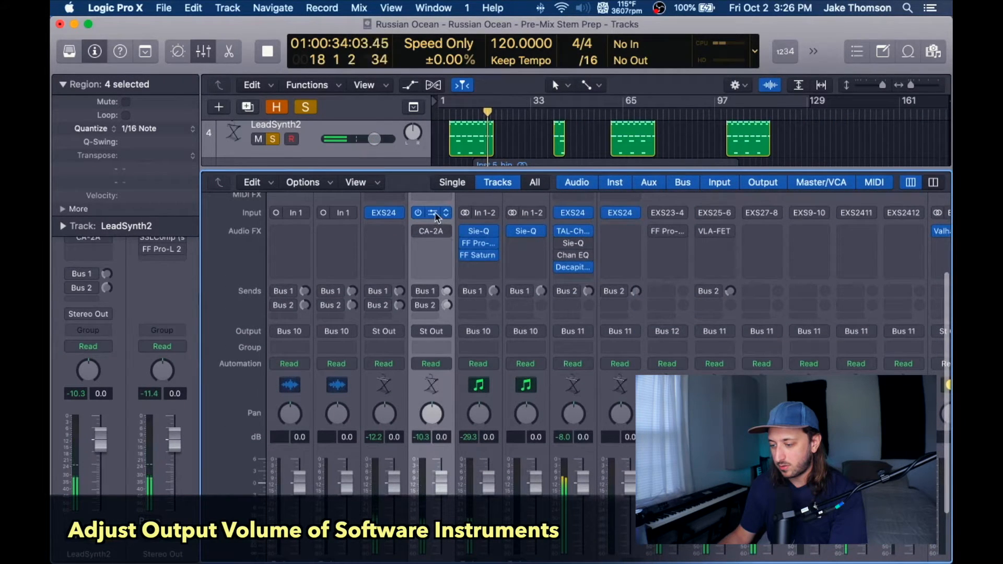
left_click(431, 213)
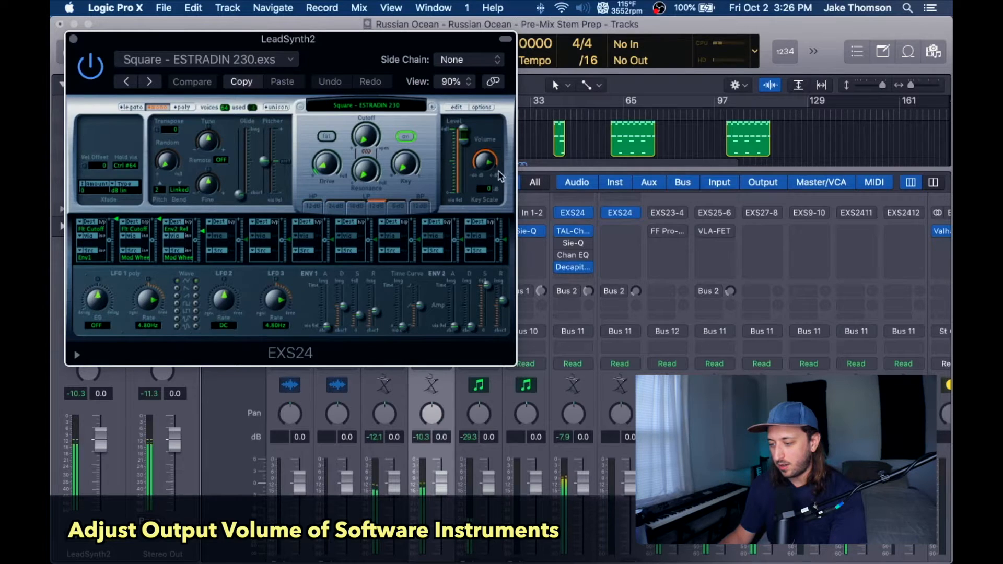
Lower LeadSynth2's EXS24 output volume to peak around -12 dB, replay an earlier section to check, and close the instrument window
left_click_drag(482, 163, 481, 160)
left_click_drag(388, 40, 809, 149)
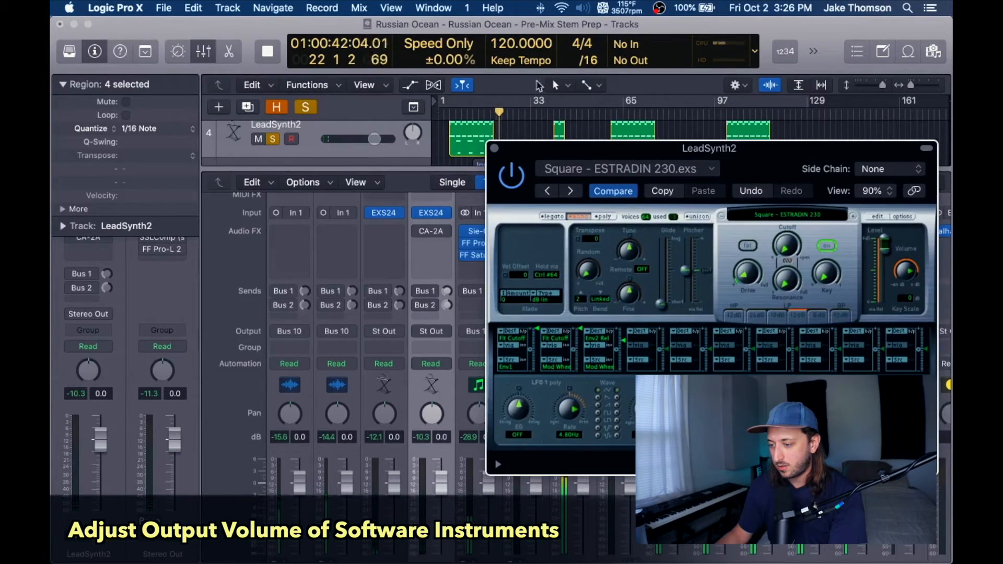
left_click_drag(493, 114, 464, 114)
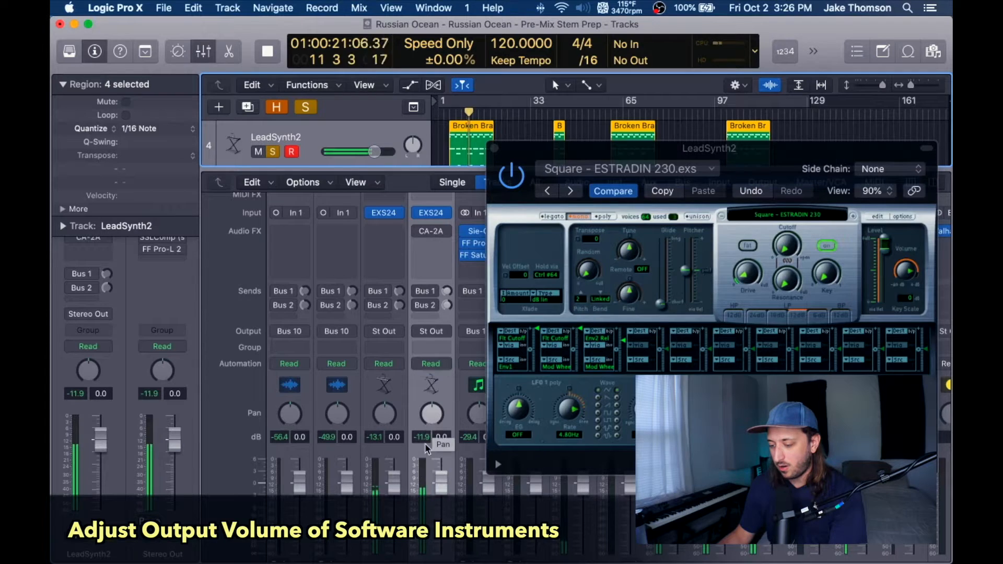
left_click(495, 148)
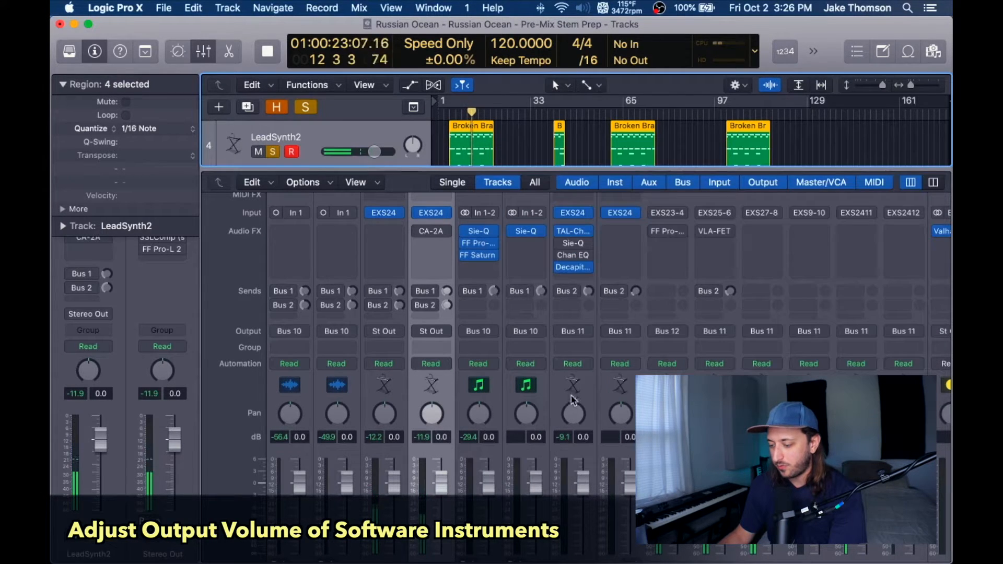
scroll(549, 392, "down", 3)
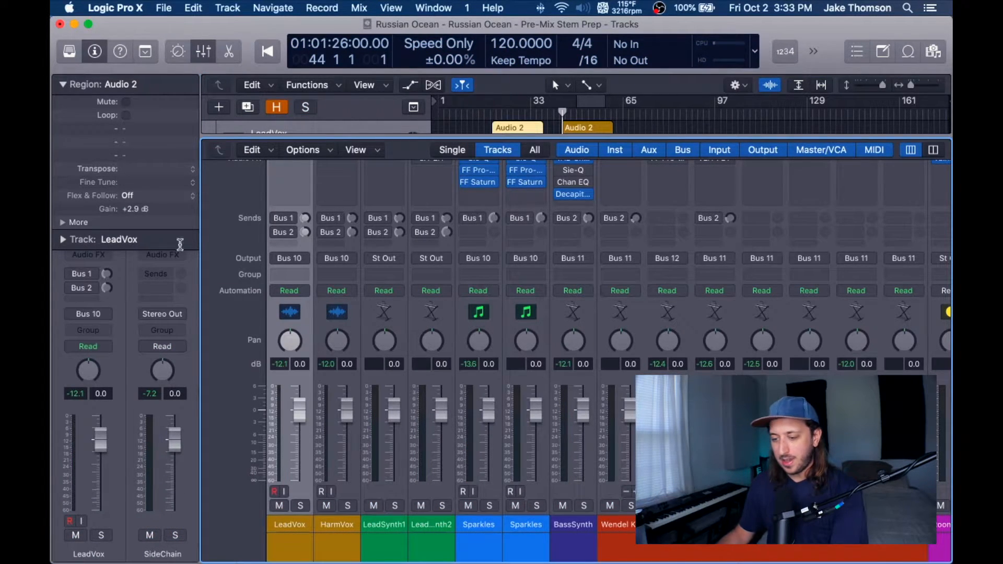
Return to the full arrangement view and select the LeadVox and HarmVox regions, followed by the Inst 5_bip region on the Sparkles track
left_click(205, 54)
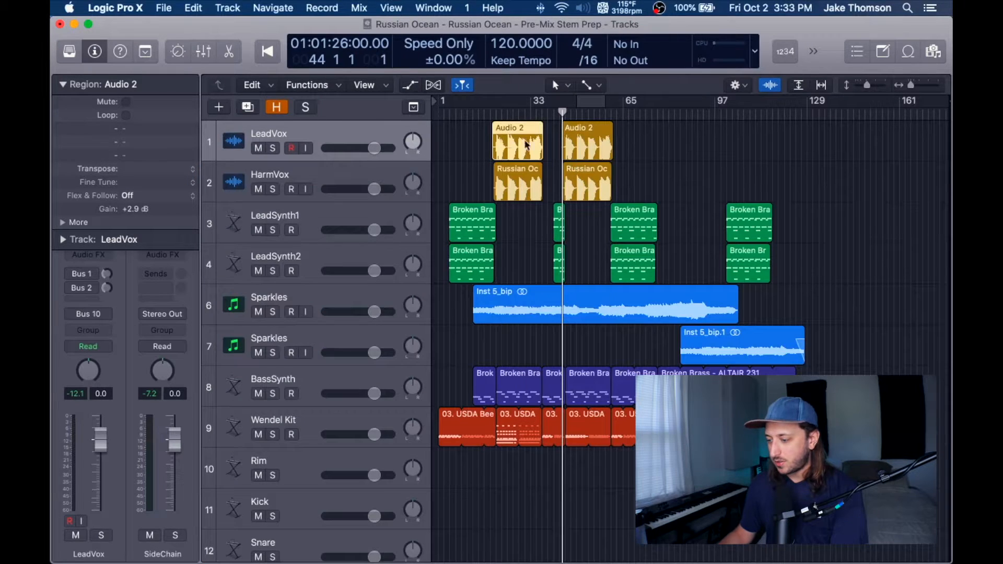
left_click_drag(467, 152, 609, 196)
left_click(480, 304)
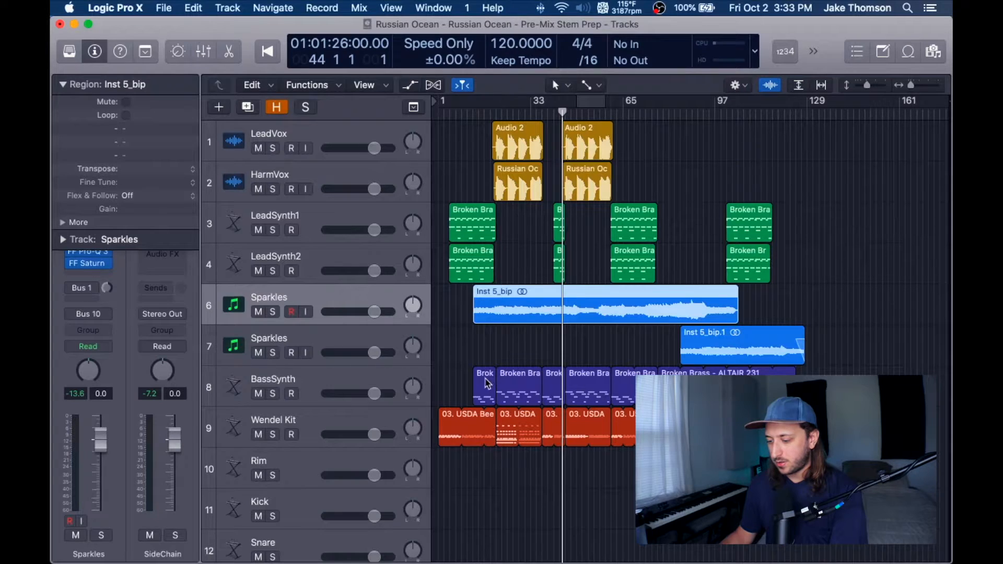
Select the LeadSynth1 track, collapse the region settings, and view its EXS24 instrument before closing the window
left_click(328, 220)
left_click(63, 84)
left_click(102, 220)
left_click(589, 24)
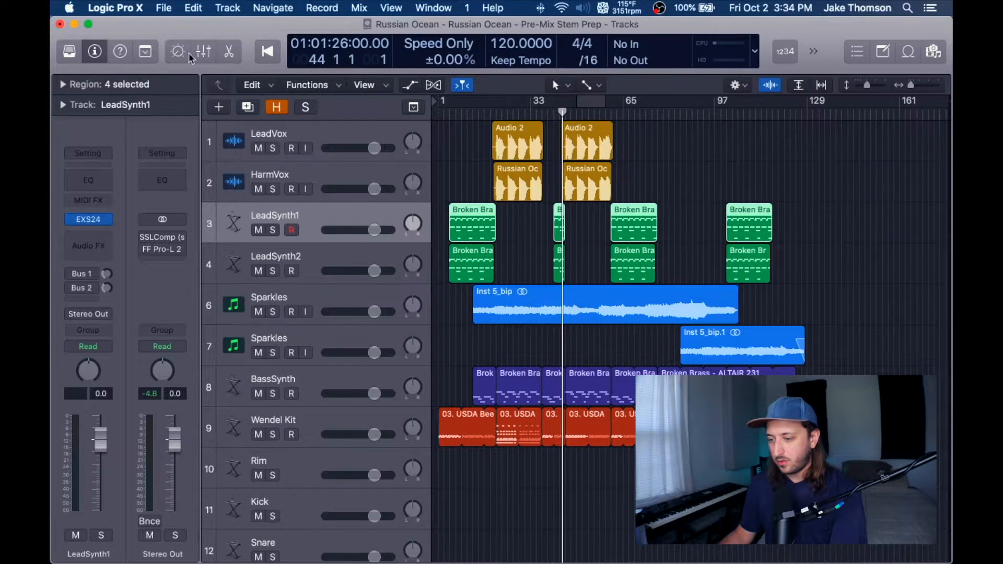
Show the mixer and play the full arrangement from about bar 27 to check the peak levels across the tracks
left_click(203, 51)
left_click(522, 108)
key("space")
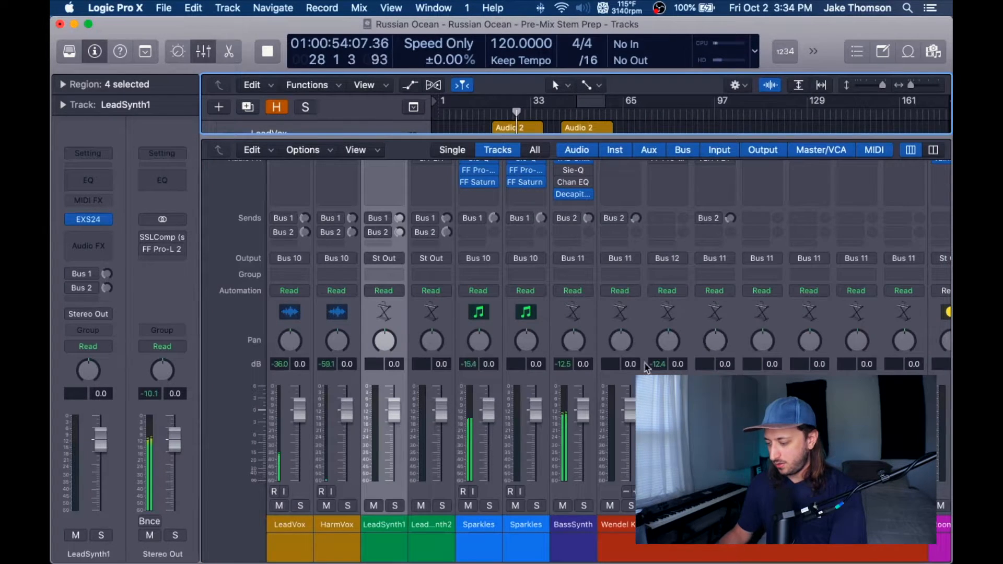
scroll(646, 368, "right", 1)
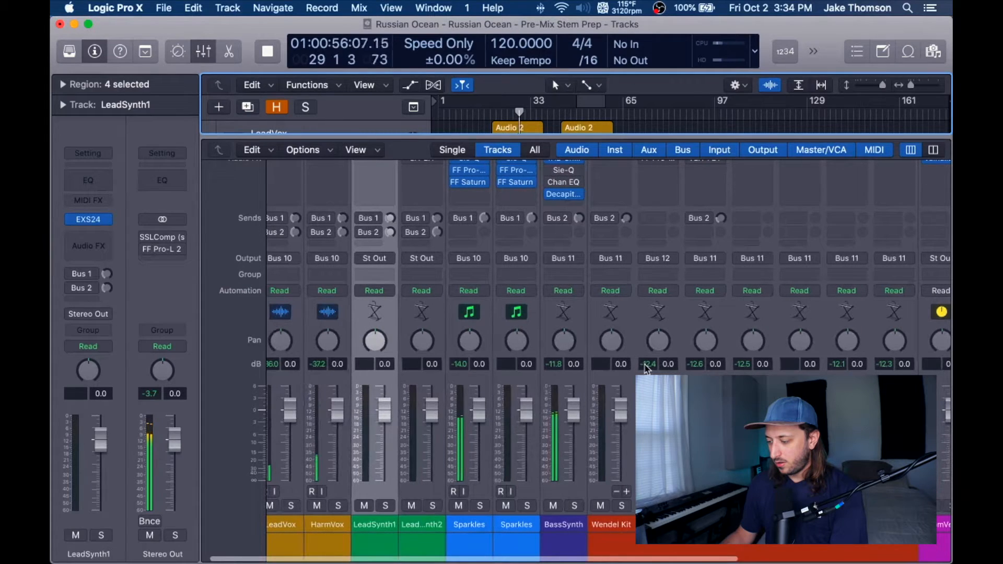
scroll(646, 368, "up", 2)
scroll(647, 369, "down", 1)
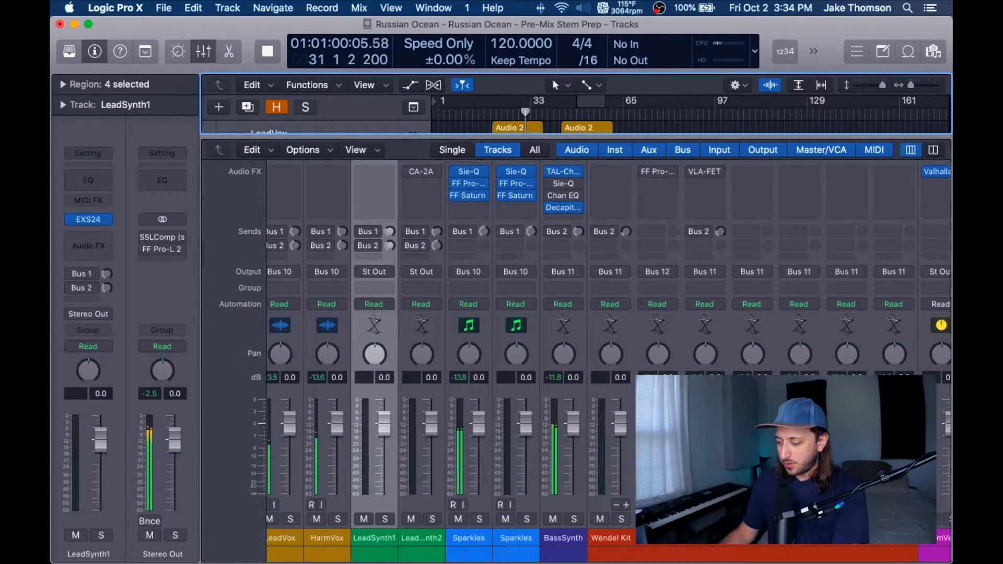
scroll(648, 199, "right", 1)
scroll(627, 313, "down", 2)
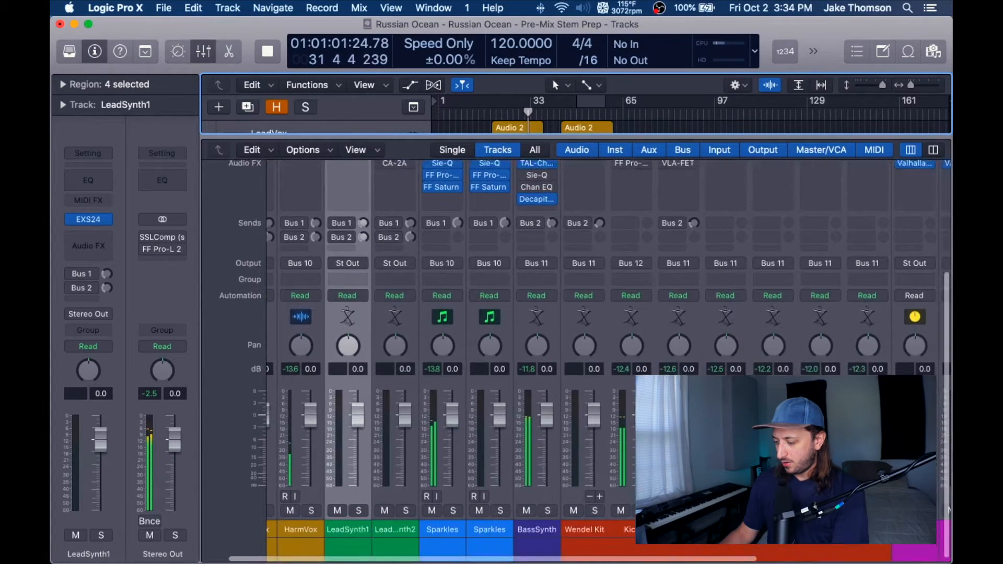
scroll(625, 346, "up", 1)
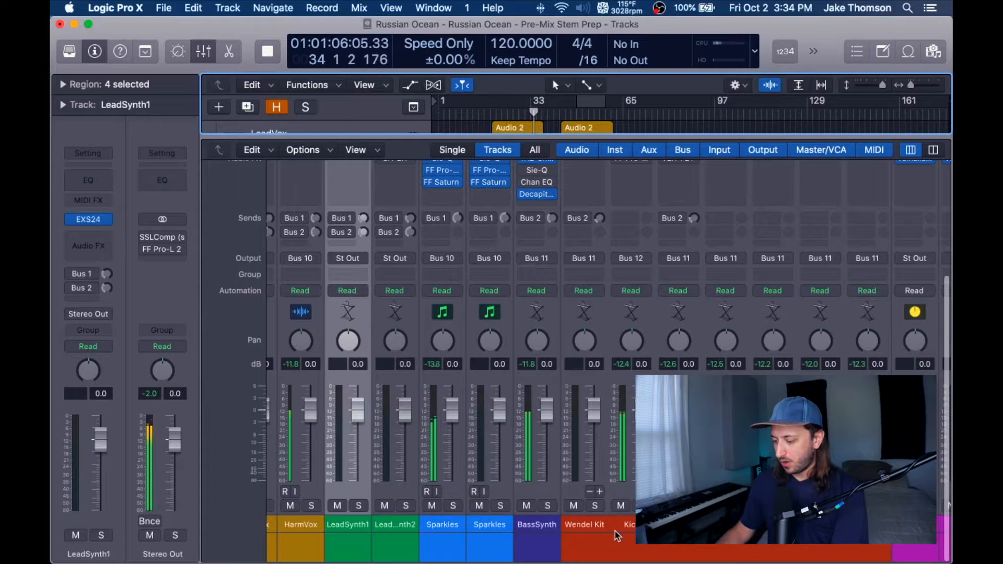
Review the individual zone volumes of the Wendel Kit in the EXS24 Instrument Editor, and close the editor and instrument windows
scroll(705, 339, "up", 3)
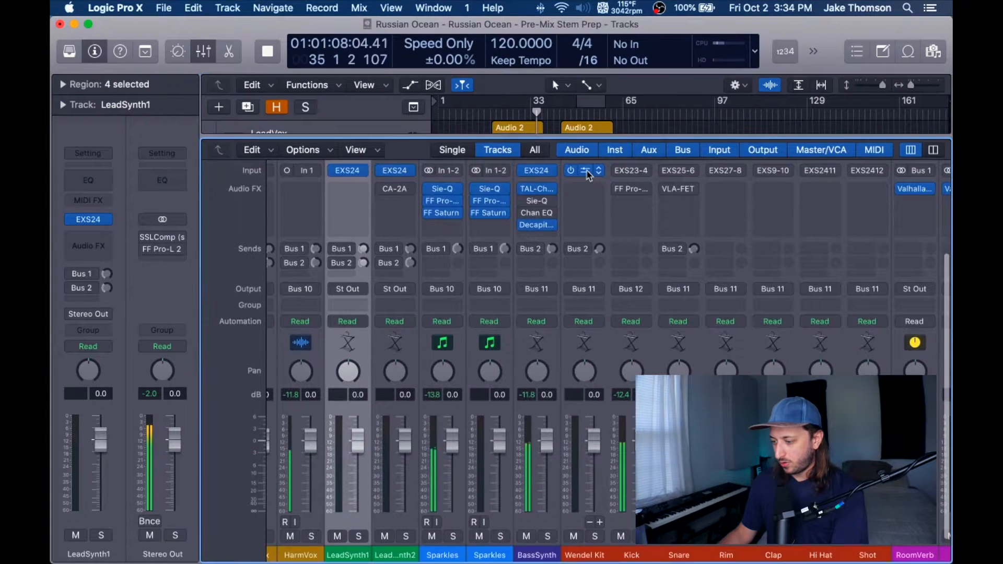
left_click(584, 170)
left_click(443, 93)
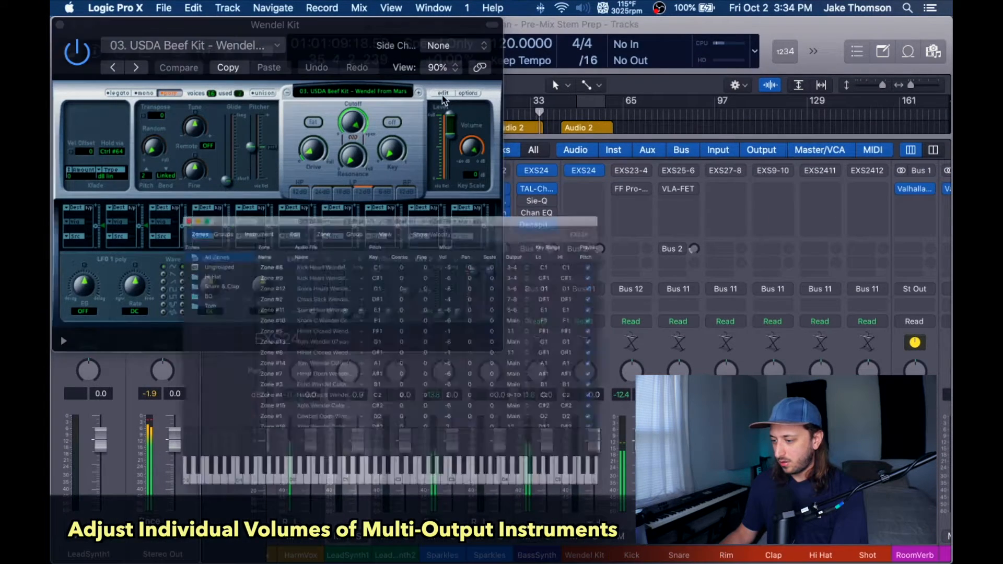
scroll(488, 324, "down", 1)
scroll(488, 325, "up", 1)
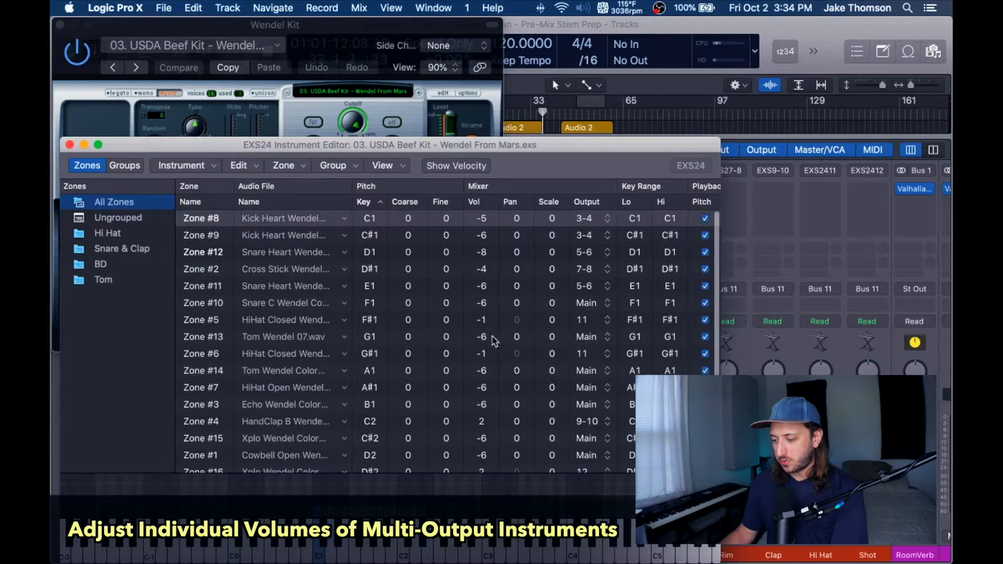
left_click(70, 145)
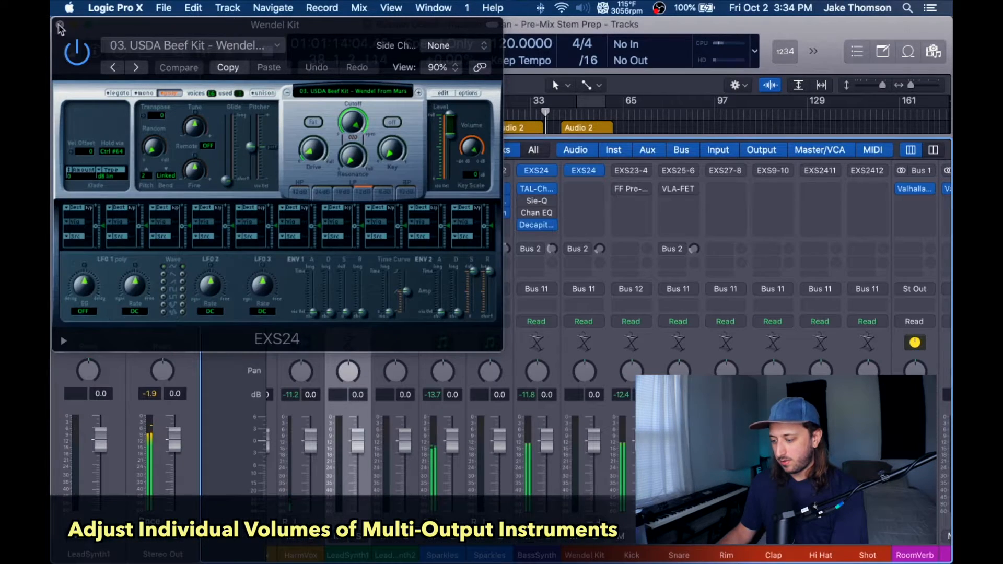
left_click(60, 24)
Check the peak levels of the tracks from LeadVox to Wendel Kit in the mixer, and stop playback
scroll(575, 314, "down", 2)
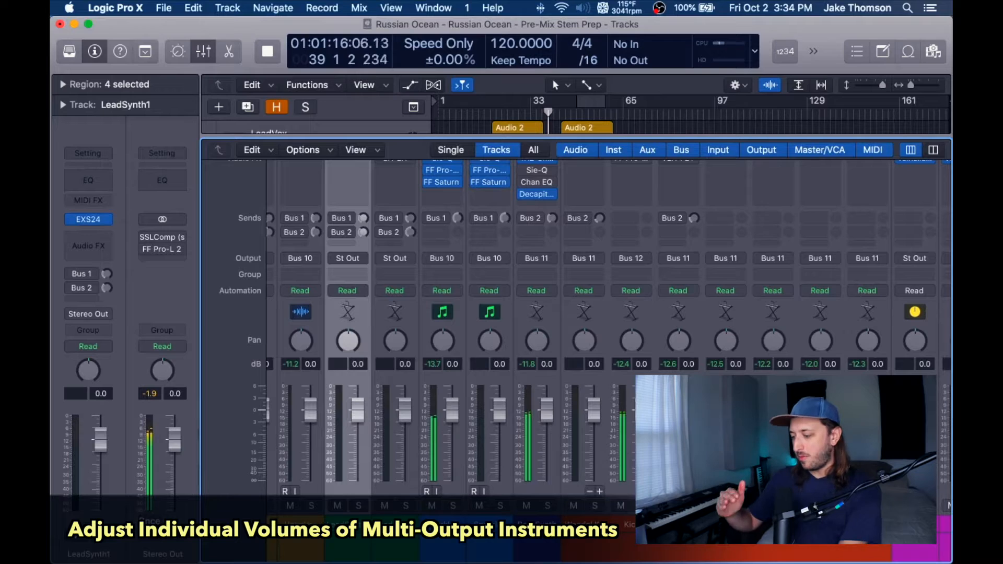
scroll(725, 345, "left", 3)
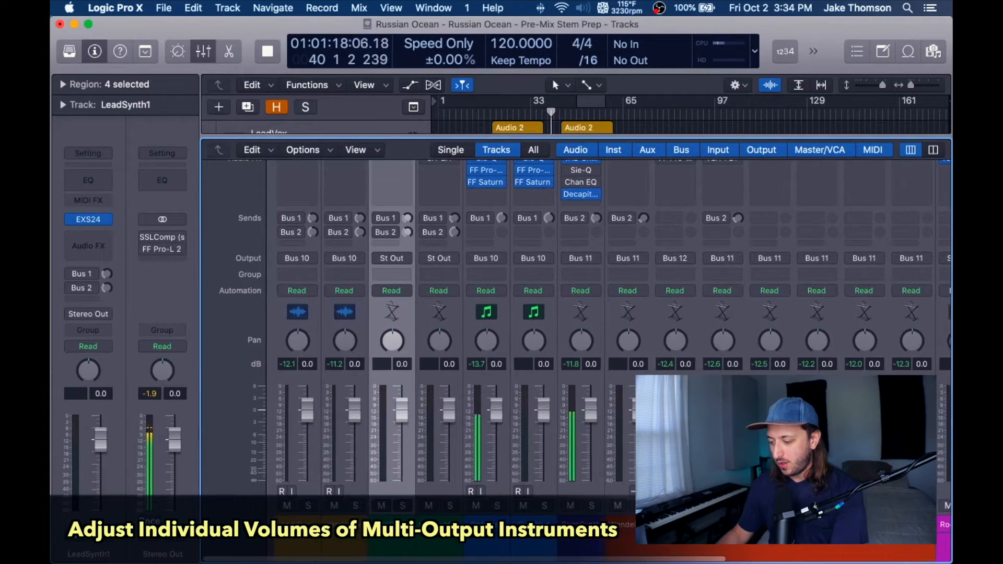
key("space")
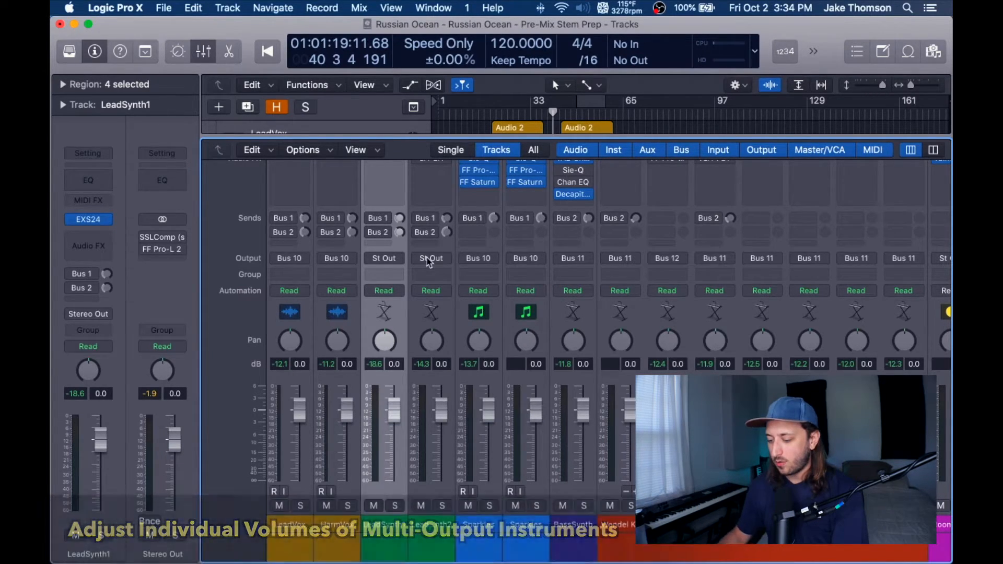
Hide the mixer, enlarge the arrangement view around the first LeadSynth regions and place the playhead at bar 12, beat 3
scroll(428, 261, "up", 1)
key("x")
key("super+Right")
key("super+Right")
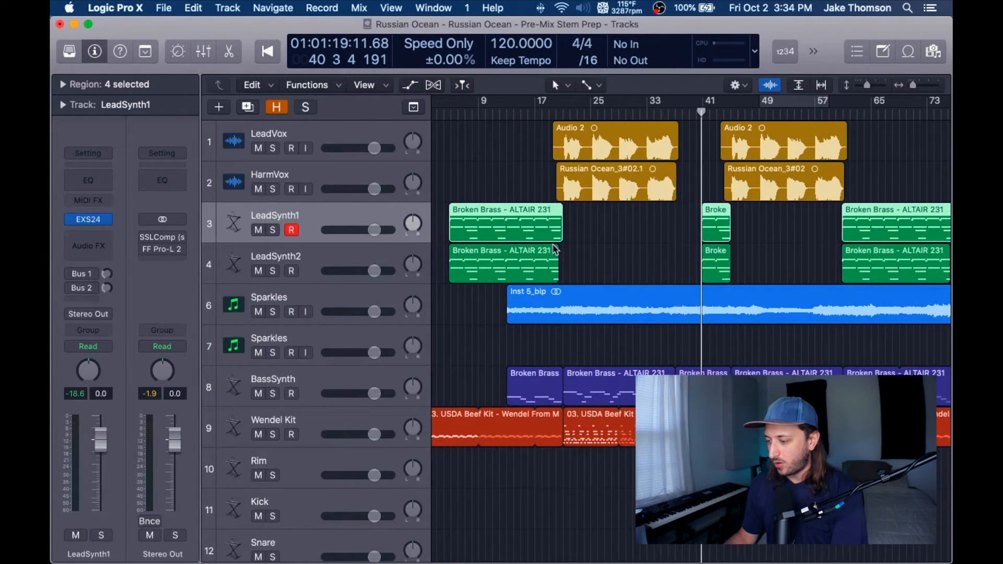
key("super+Right")
key("super+Right")
key("super+Right")
scroll(556, 250, "right", 1)
scroll(554, 246, "left", 1)
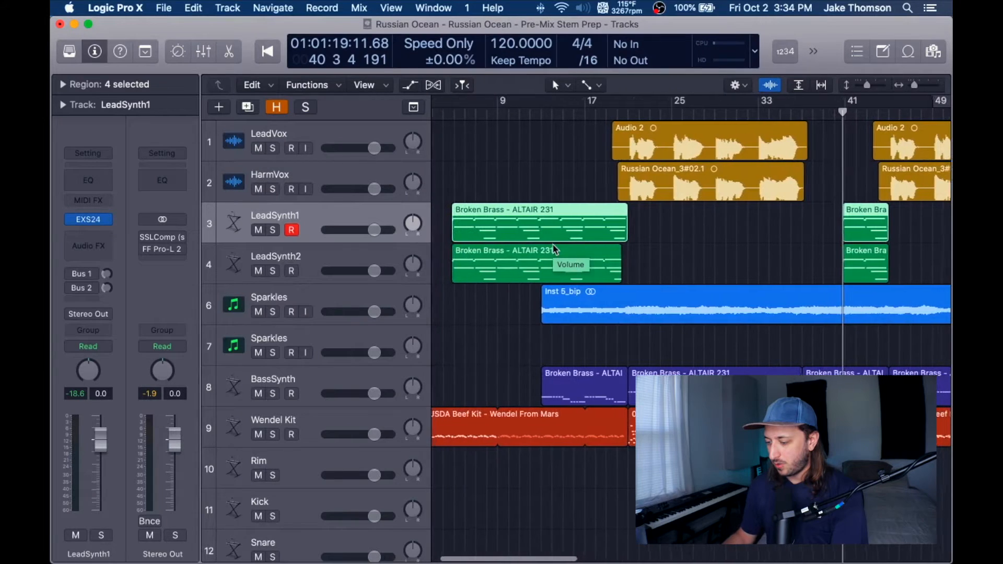
left_click_drag(555, 114, 540, 115)
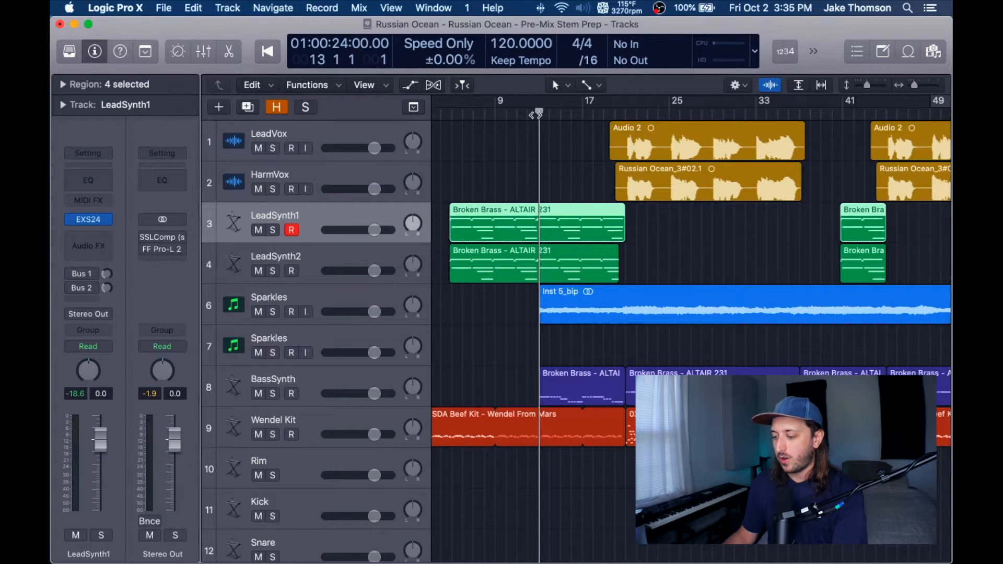
left_click_drag(535, 115, 533, 115)
key("super+Right")
key("super+Right")
key("super+Right")
key("super+Right")
key("super+Right")
key("super+Left")
key("super+Left")
key("super+Left")
key("super+Left")
key("super+Left")
key("super+Left")
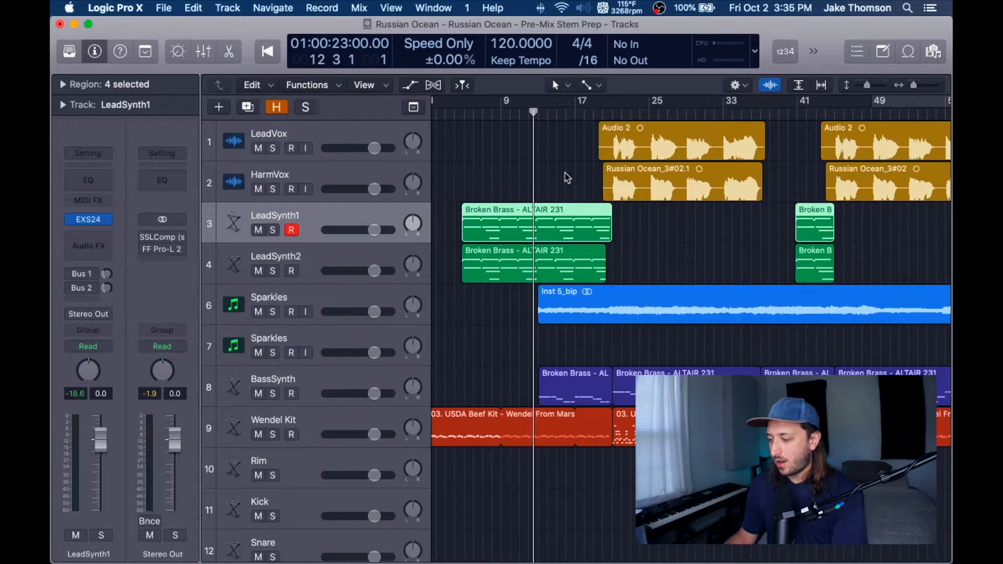
Select the Audio 2 and Russian Ocean_3#02 vocal regions on the LeadVox and HarmVox tracks
key("super+Left")
key("super+Left")
key("super+Left")
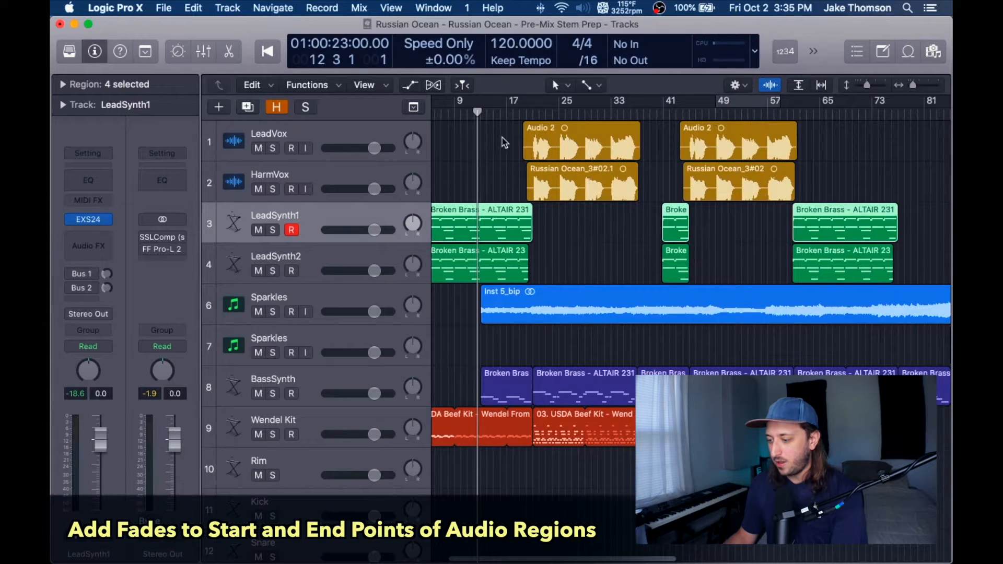
left_click_drag(504, 142, 807, 190)
key("super+Right")
key("super+Right")
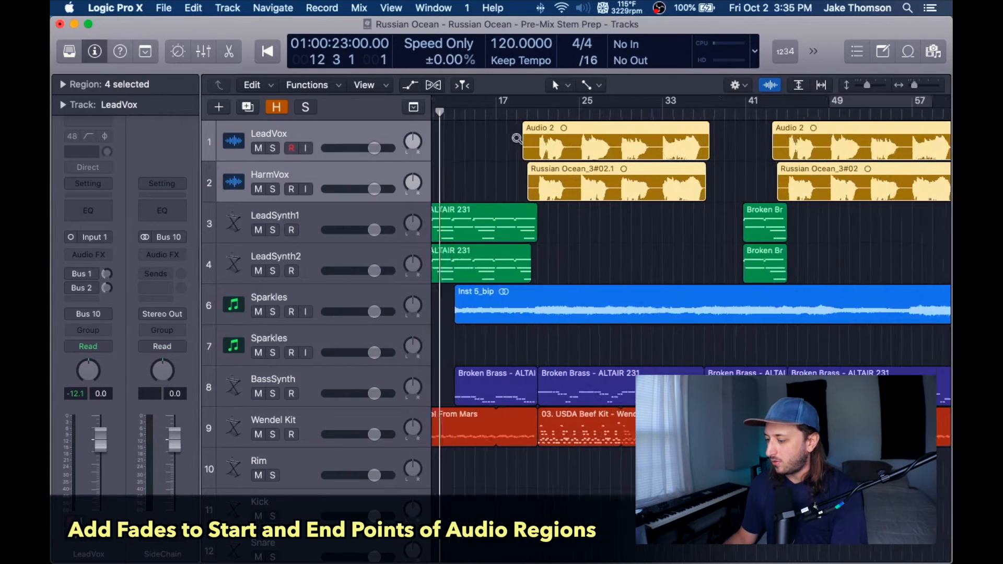
key("super+Right")
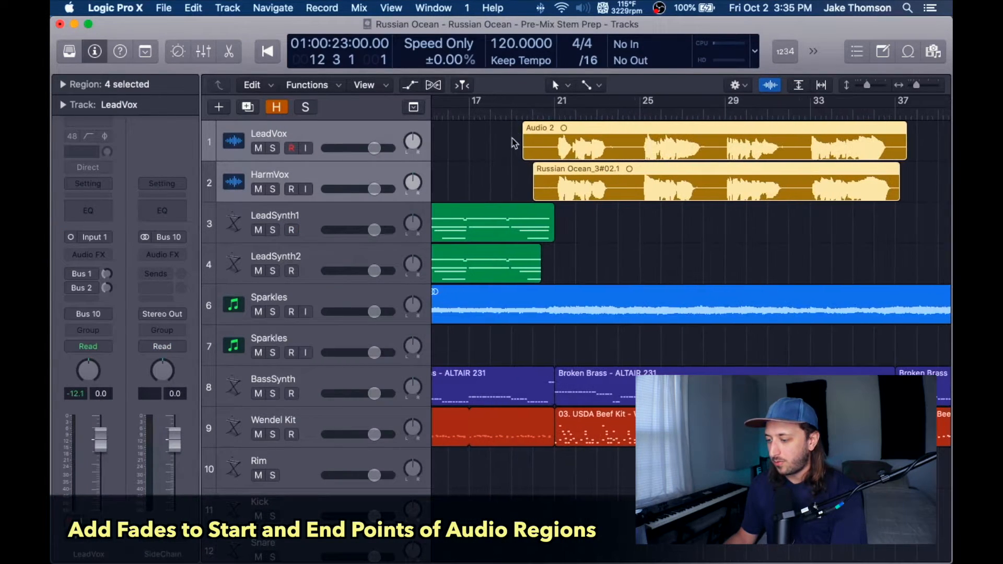
Set the secondary pointer tool to the Fade Tool, keeping the Pointer Tool as the primary one
left_click(592, 87)
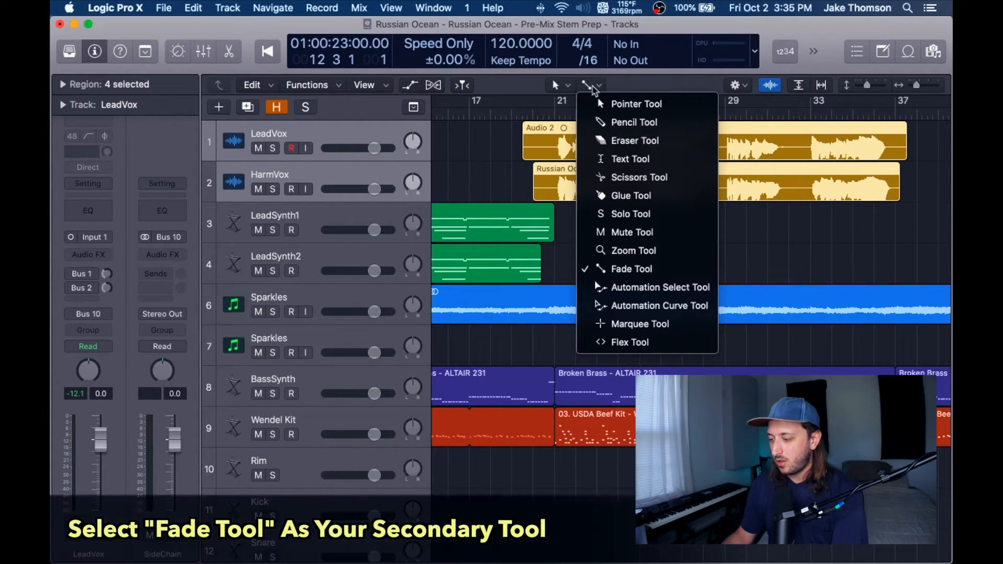
left_click(556, 85)
left_click(556, 85)
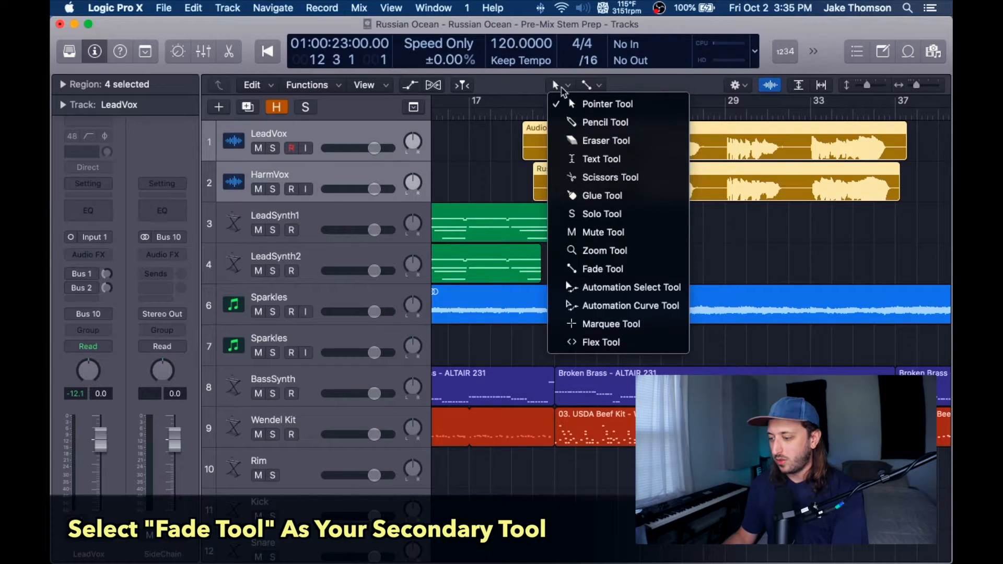
left_click(599, 89)
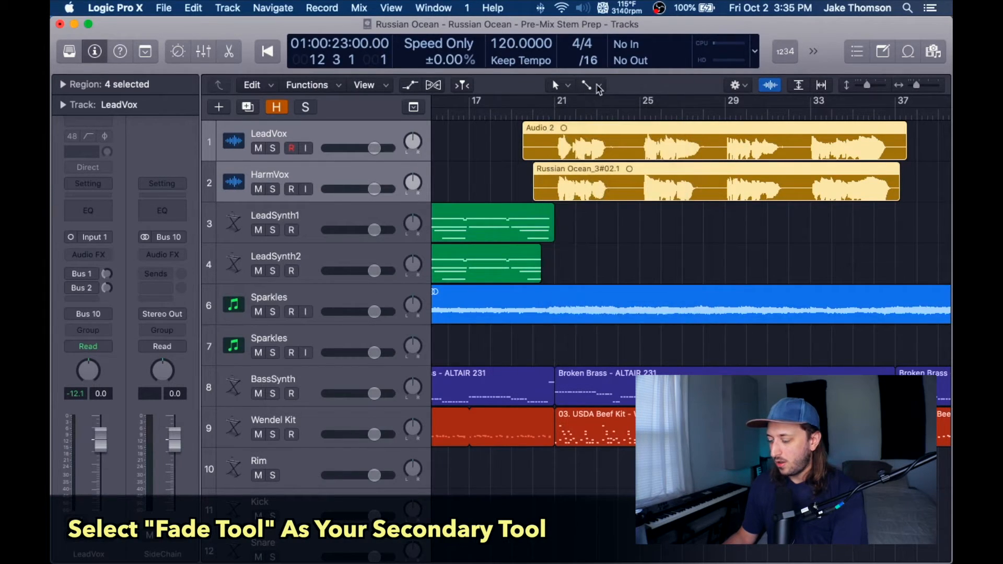
left_click(599, 89)
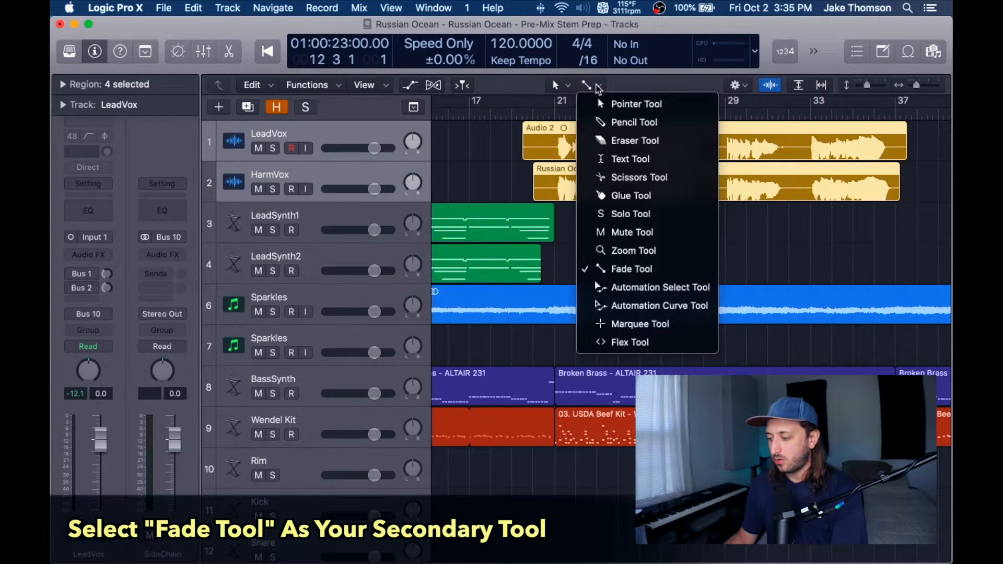
left_click(642, 270)
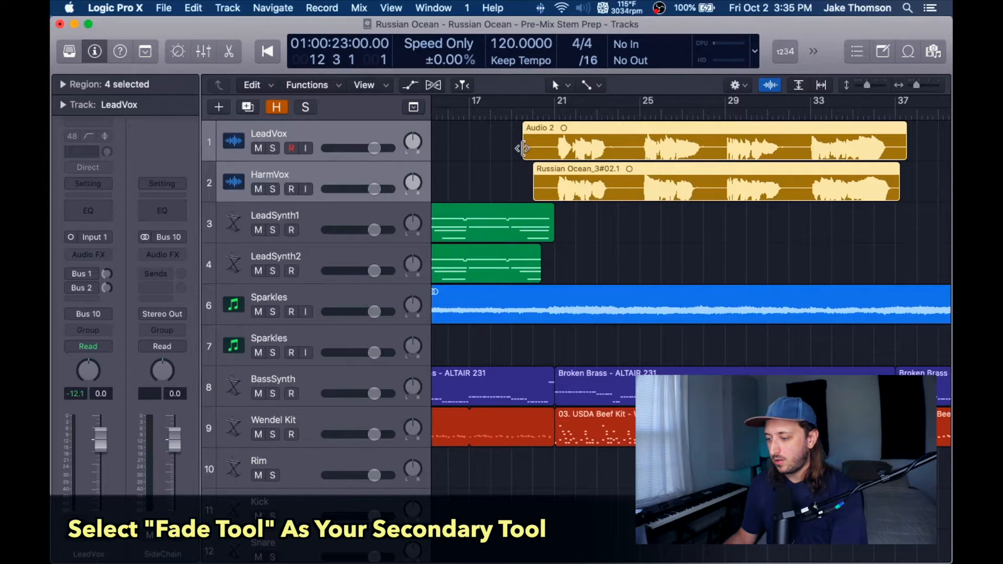
Split the first LeadVox and HarmVox regions at bar 21 and delete the silent parts before it
scroll(522, 149, "up", 5)
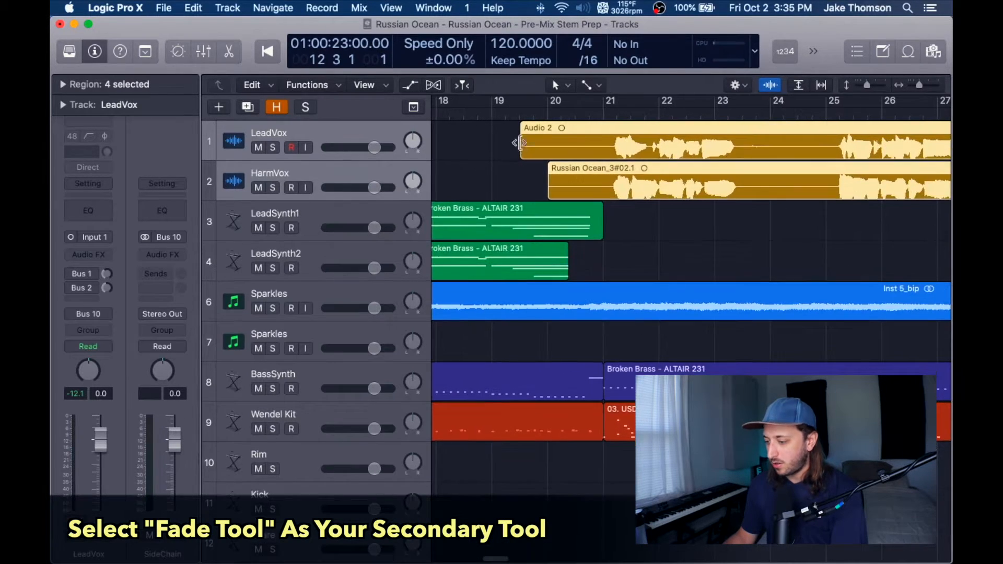
left_click(503, 149)
left_click_drag(575, 114, 603, 114)
left_click_drag(488, 131, 571, 158)
key("super+t")
key("Delete")
Split both vocal regions at bar 23, beat 3 and trim the start of the following parts to about bar 25
scroll(590, 147, "right", 3)
left_click_drag(647, 114, 659, 114)
left_click_drag(672, 224, 678, 131)
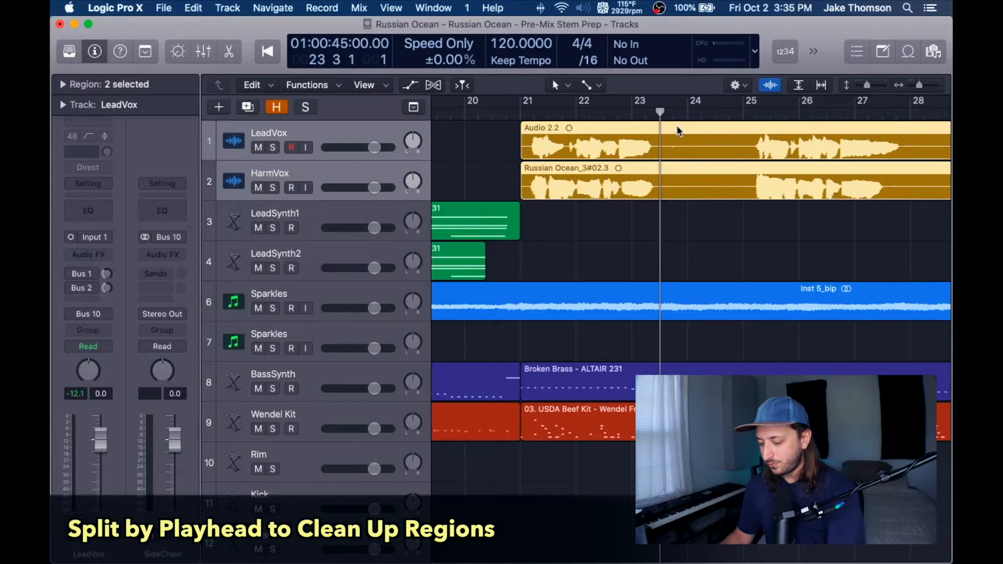
key("super+t")
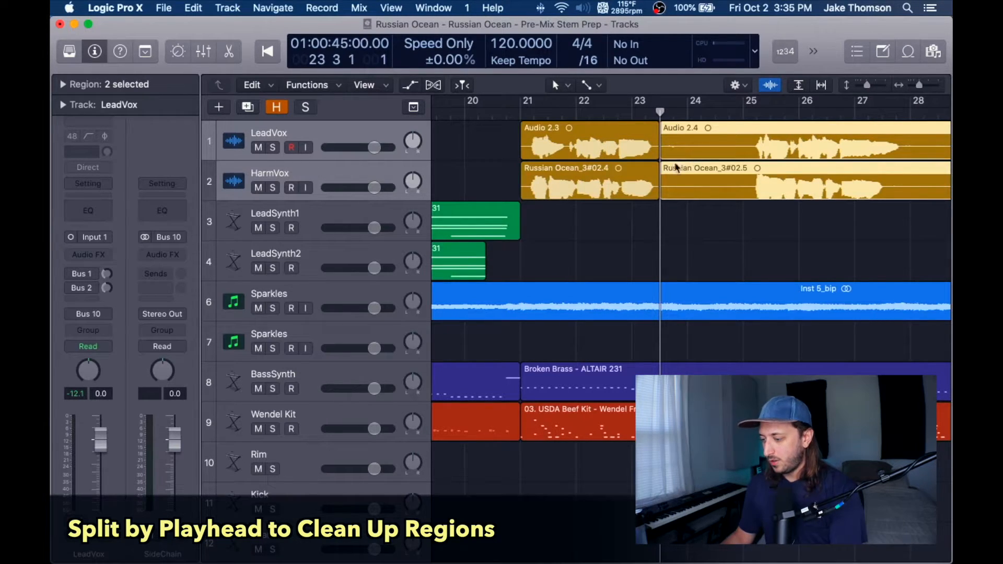
left_click_drag(664, 190, 755, 185)
Split both vocal regions at bar 28 and trim the start of the following parts to about bar 29
scroll(734, 143, "right", 2)
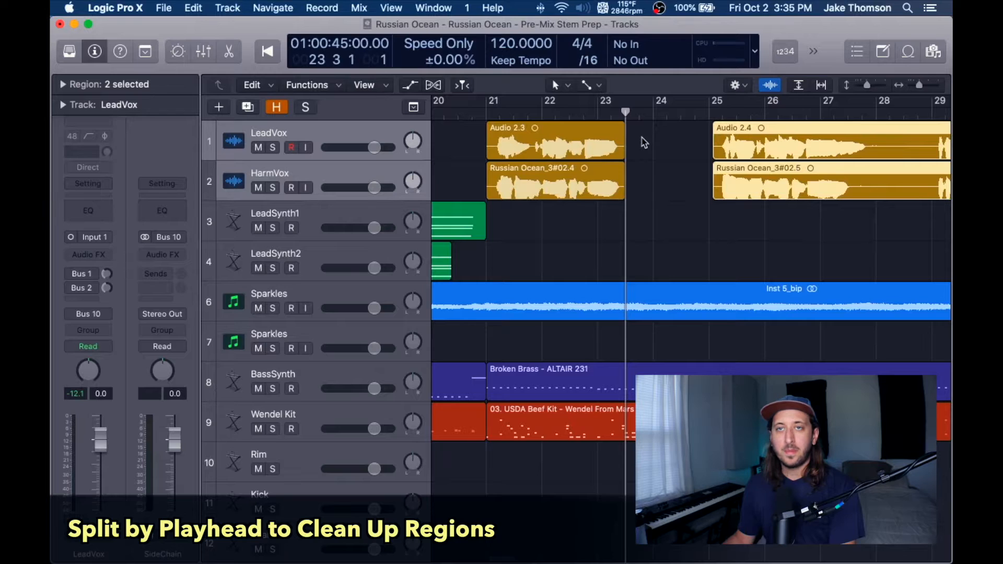
scroll(841, 172, "right", 2)
left_click_drag(796, 112, 785, 118)
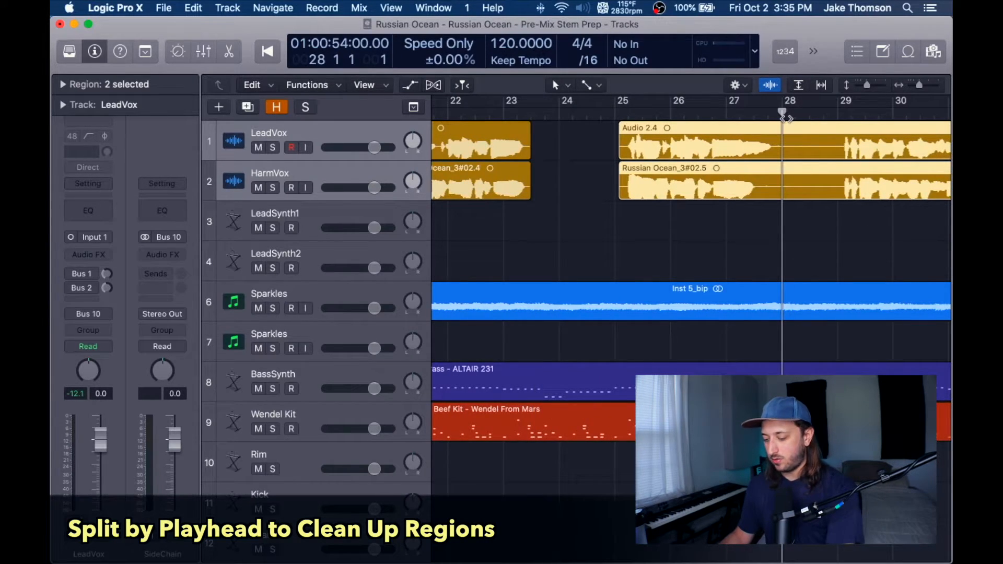
key("super+t")
left_click_drag(805, 182, 841, 183)
left_click(808, 213)
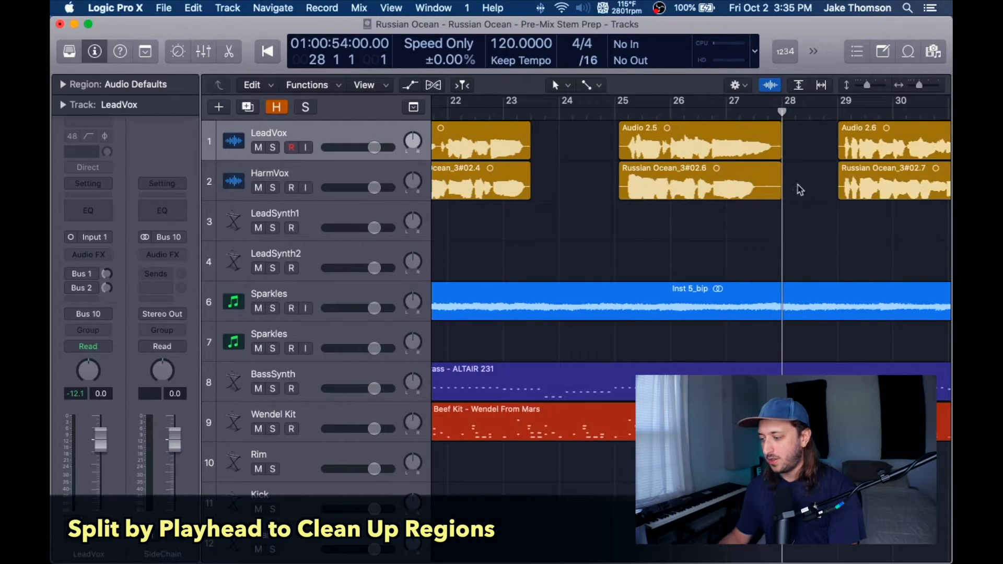
Split both vocal regions at about bar 31, beat 3 and trim the start of the following parts to about bar 33
scroll(798, 157, "right", 10)
left_click_drag(690, 111, 694, 110)
left_click(711, 183)
key("super+t")
left_click(700, 187)
left_click_drag(701, 187, 712, 134)
left_click_drag(699, 181, 738, 143)
Split the last LeadVox and HarmVox phrase of this section at bar 36, beat 4, where the singing ends
scroll(738, 143, "right", 5)
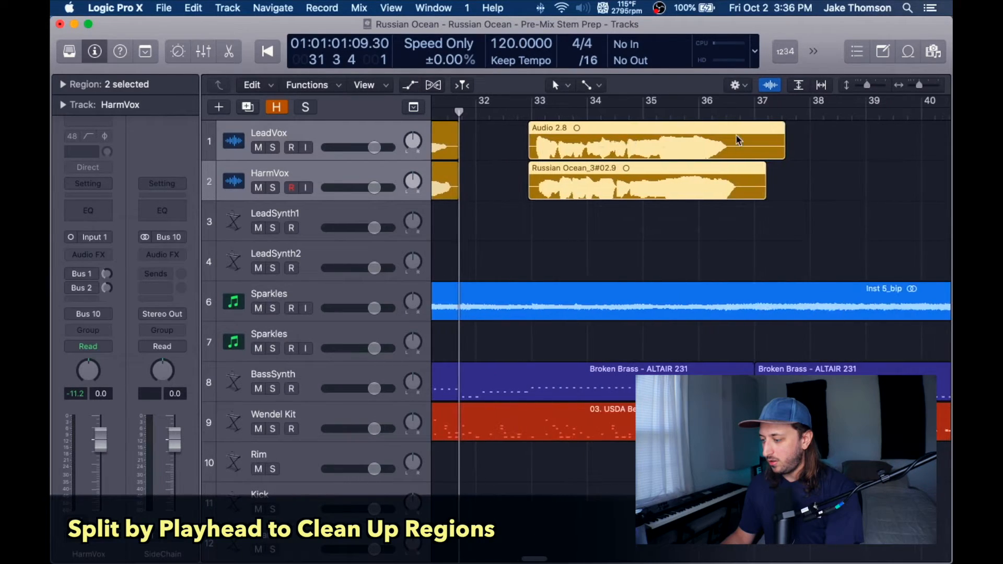
left_click(811, 174)
left_click(737, 114)
left_click_drag(773, 242, 759, 156)
key("super+t")
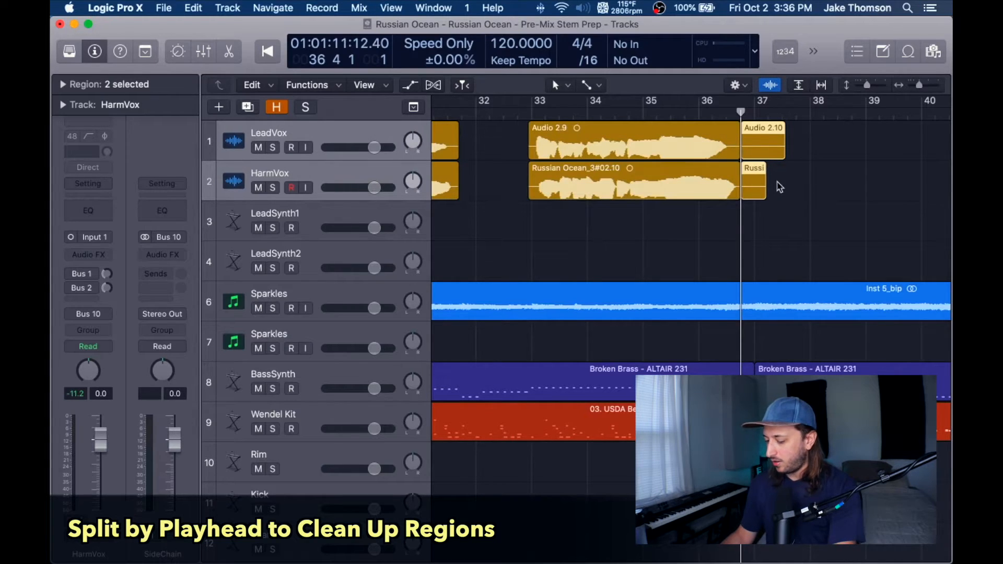
Try deleting the vocal tails after bar 36, beat 4, and restore the split regions with their tails
left_click_drag(794, 222, 756, 149)
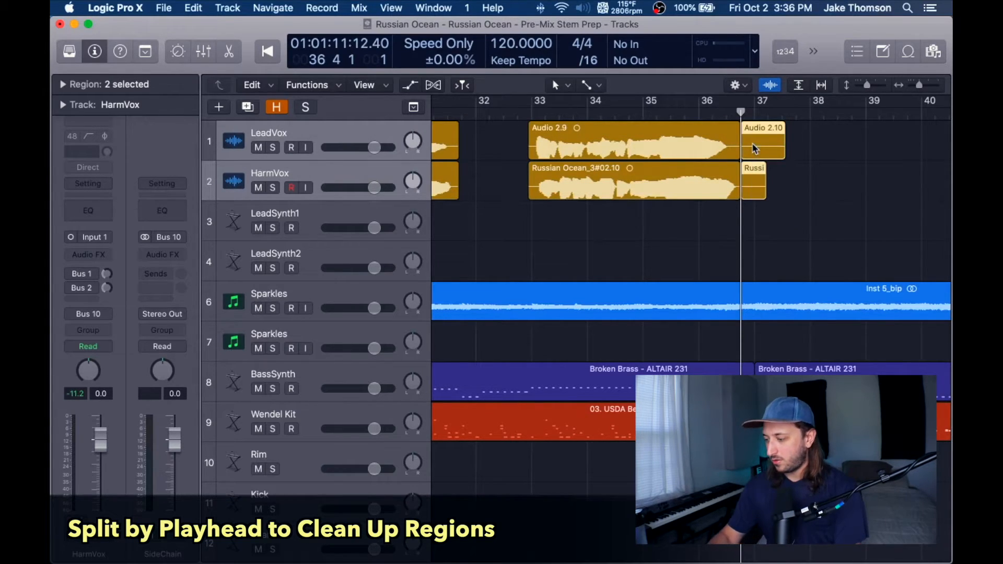
key("Delete")
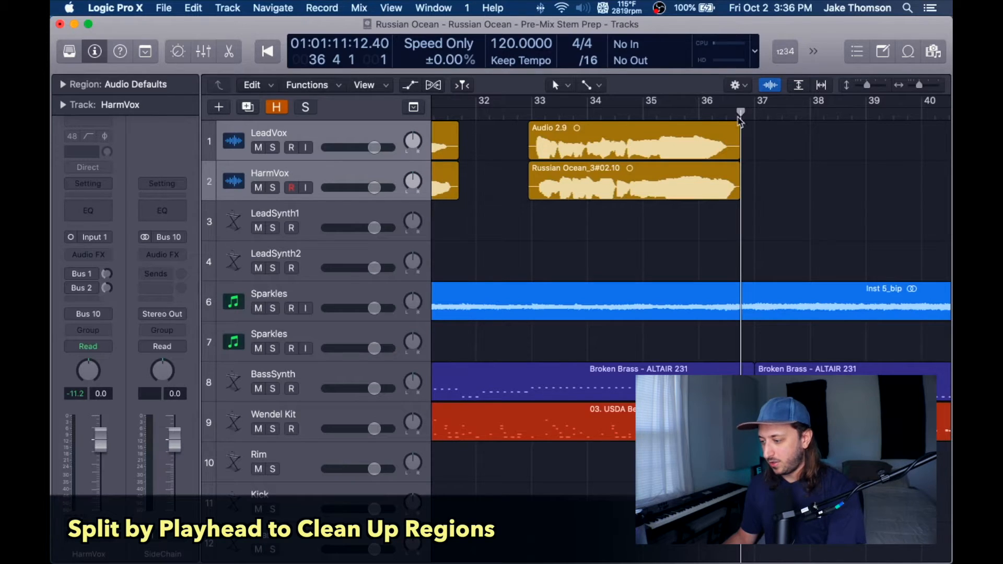
key("super+z")
key("super+z")
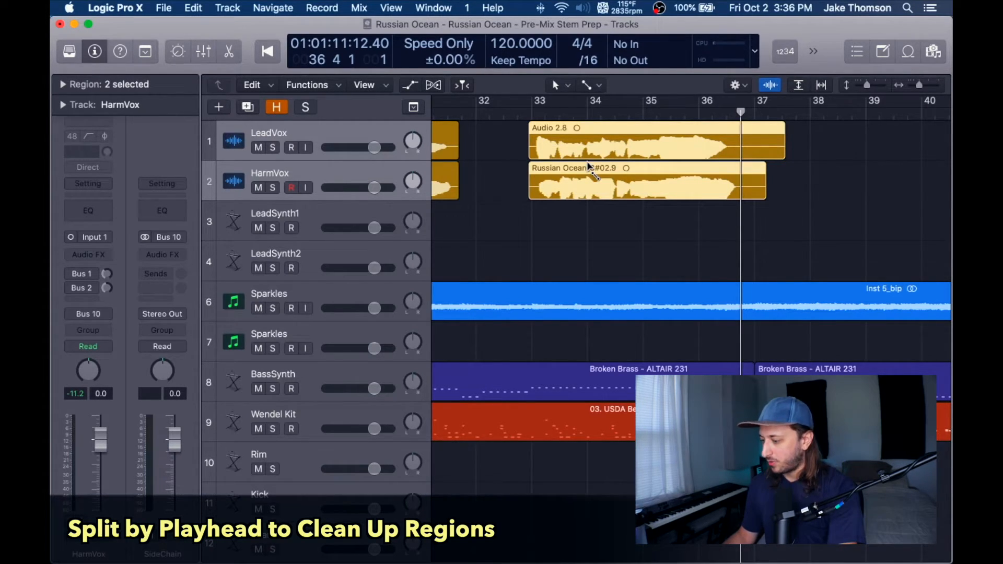
key("super+t")
Show the toolbar and split the vocal tails at bar 37 with Split by Playhead
left_click(147, 53)
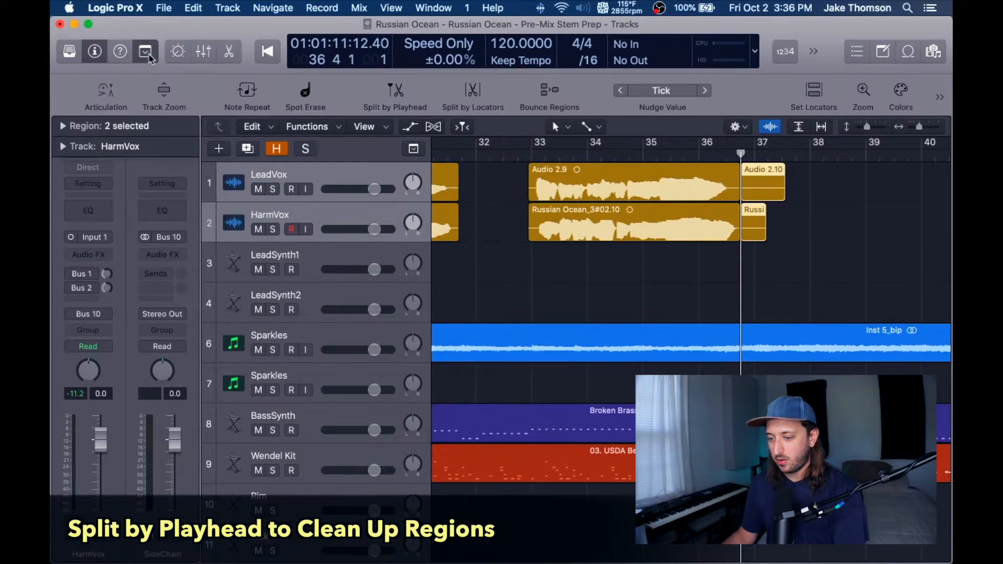
mouse_move(741, 153)
left_mouse_down()
mouse_move(763, 153)
mouse_move(755, 153)
left_mouse_up()
left_click(393, 91)
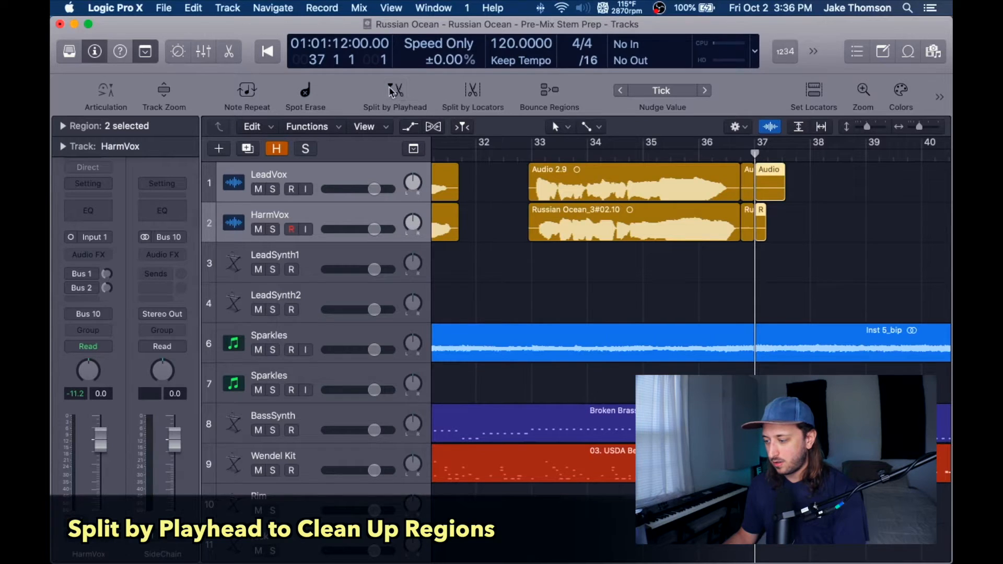
Undo the bar 37 split and delete the silent LeadVox and HarmVox tails after bar 36, beat 4
key("super+z")
left_click_drag(831, 252, 750, 187)
key("Delete")
Place the playhead at bar 21, select the eight trimmed vocal regions and check that the secondary tool is the Fade Tool
scroll(751, 191, "left", 10)
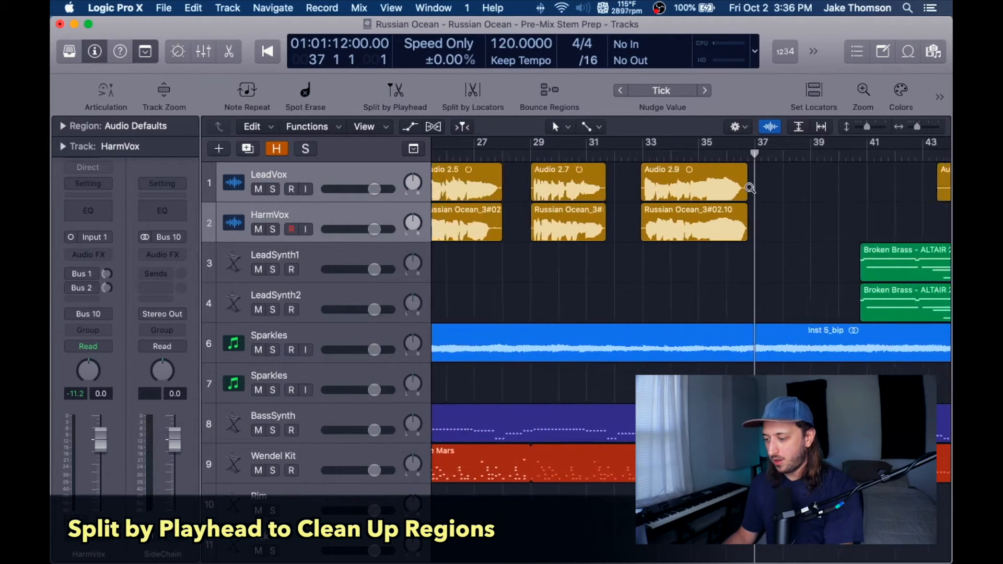
scroll(751, 193, "left", 6)
left_click(668, 156)
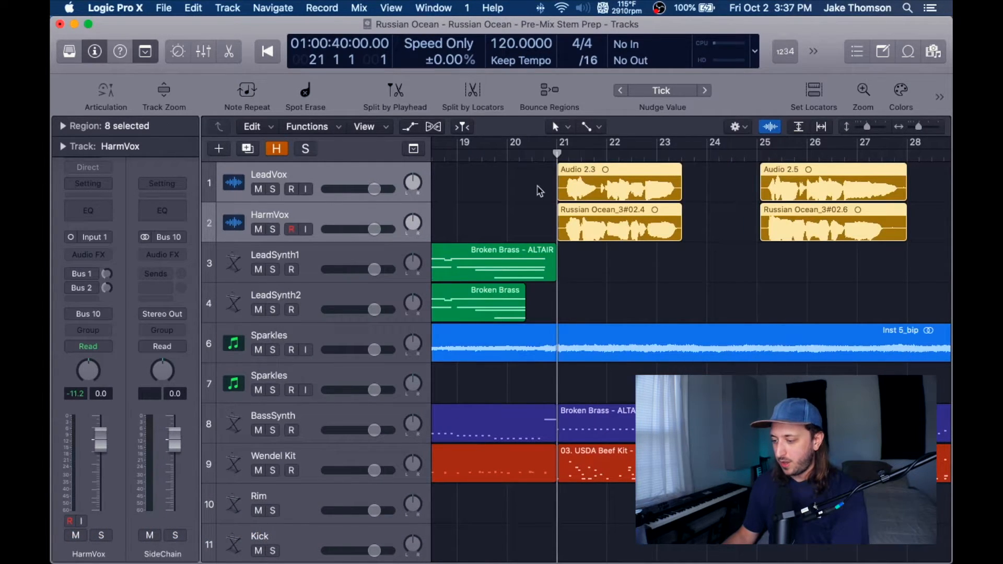
scroll(537, 187, "right", 10)
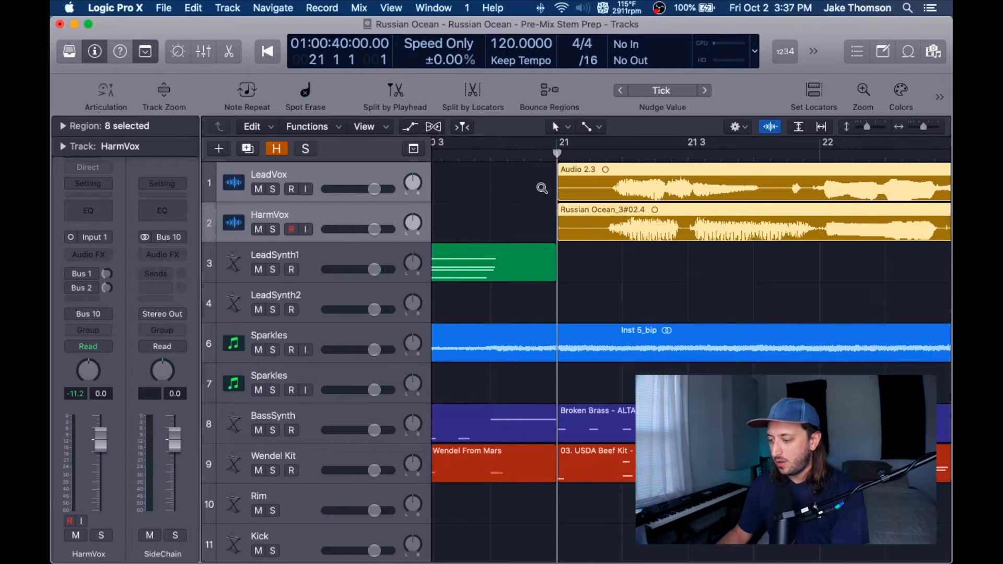
left_click(595, 127)
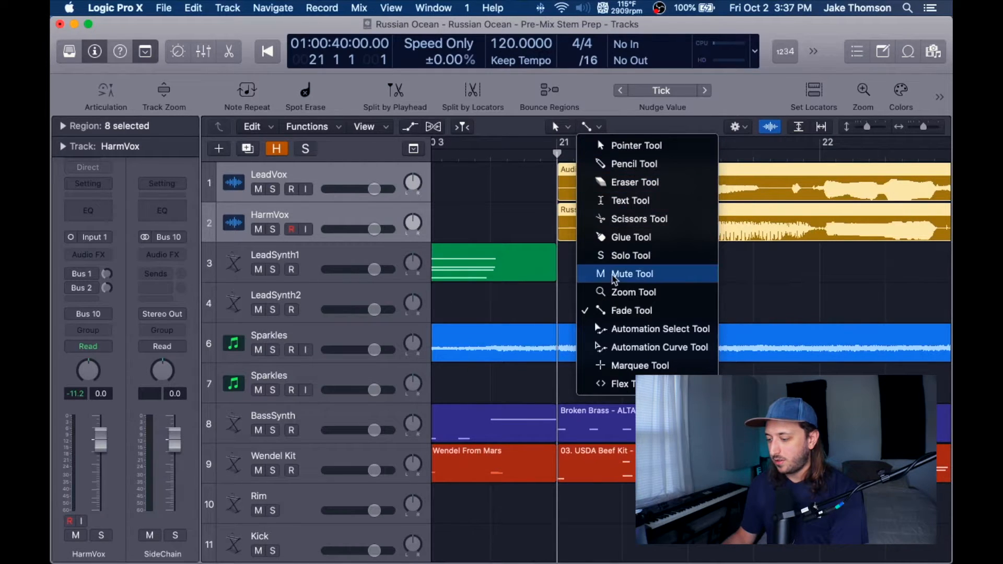
left_click(603, 130)
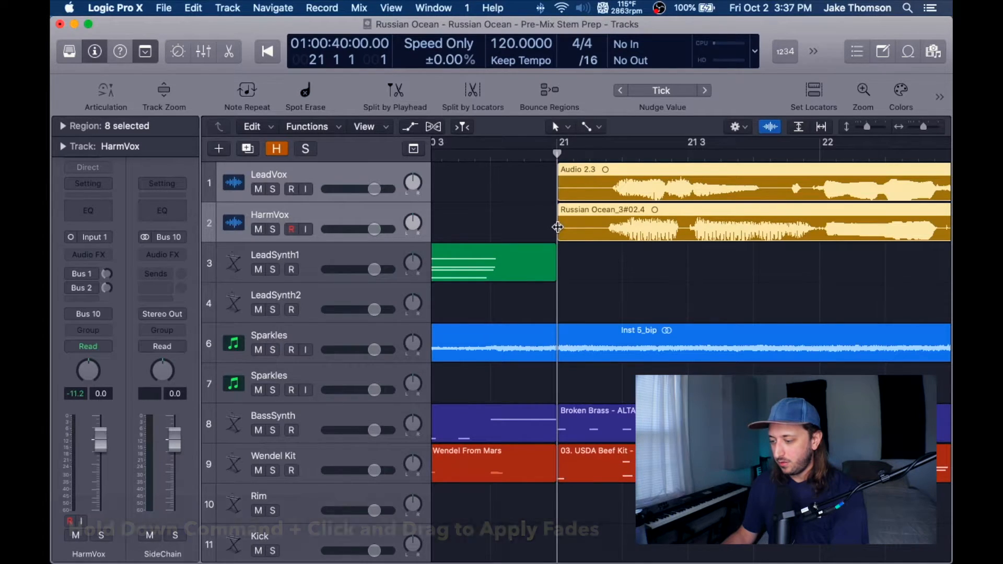
Trim the start of the selected vocal regions closer to the singing, just after bar 21, and add short fade-ins
left_click_drag(557, 227, 675, 225)
key("super+Right")
key("super+Right")
key("super+Right")
left_click_drag(748, 214, 723, 216)
left_click(672, 236)
left_click(675, 233)
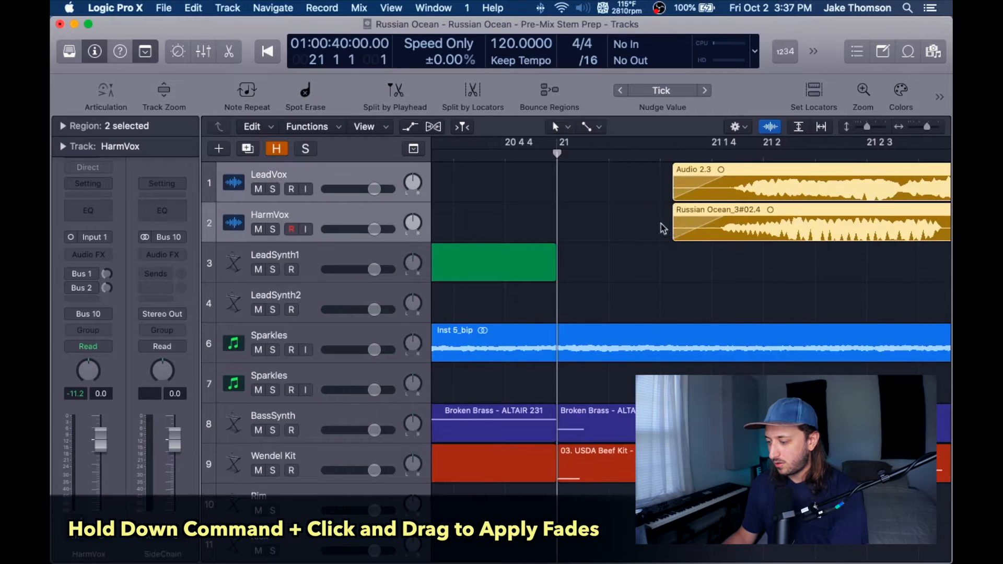
Reselect all eight LeadVox and HarmVox regions of the first vocal section
key("super+Left")
key("super+Left")
key("super+Left")
key("super+Left")
key("super+Left")
key("super+Left")
key("super+Left")
key("super+Left")
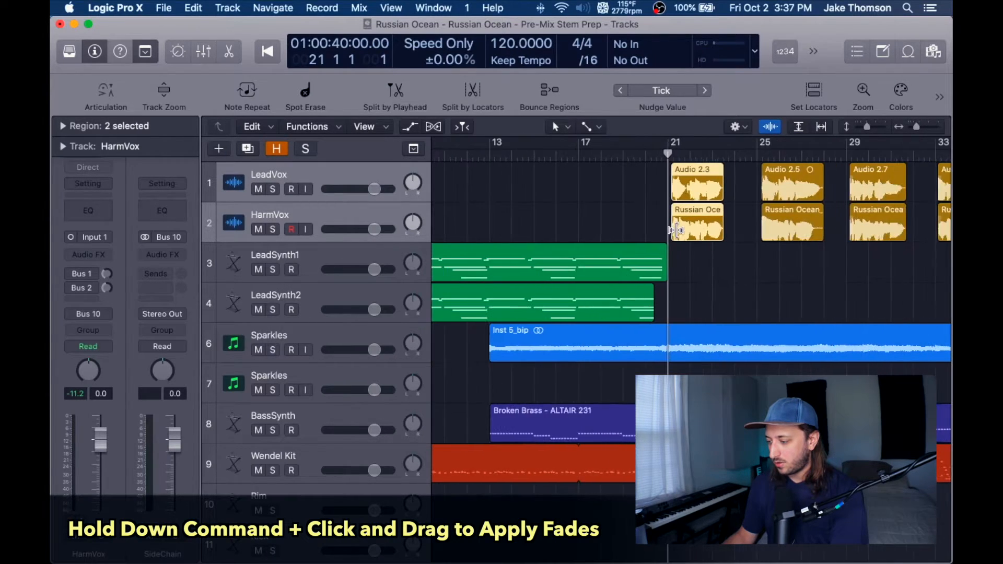
left_click_drag(597, 179, 916, 225)
key("super+Right")
key("super+Right")
key("super+Right")
key("super+Right")
key("super+Right")
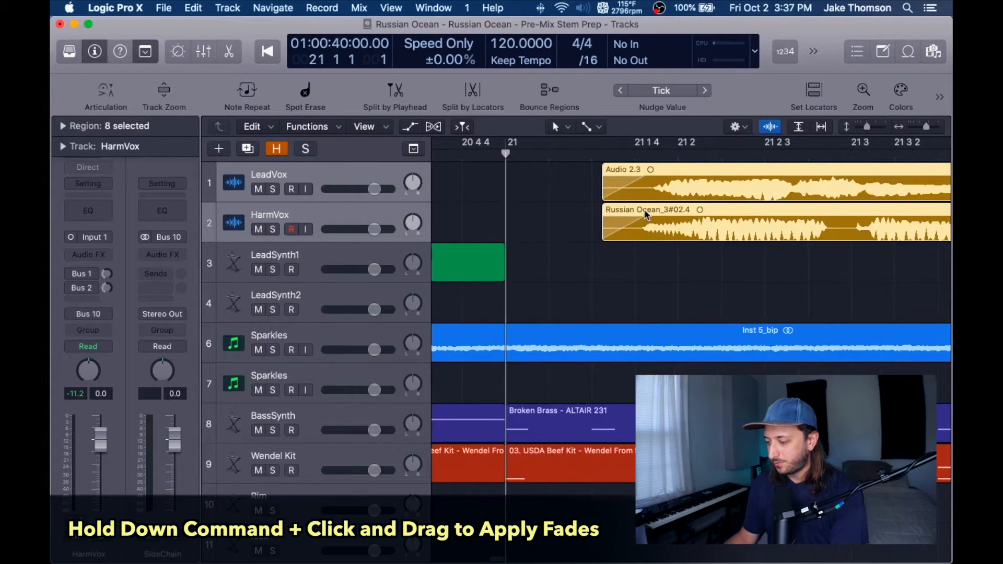
Solo the LeadVox and HarmVox tracks and play from bar 20, beat 4 to listen to the fade-ins
key("super+Left")
key("super+Left")
key("super+Left")
key("super+Left")
key("super+Left")
left_click(592, 155)
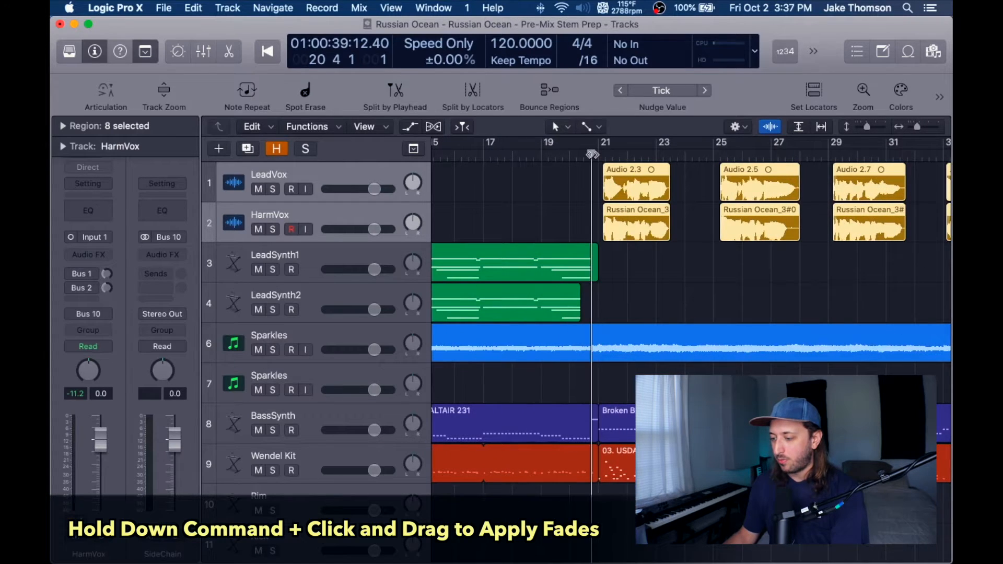
key("super+Right")
key("super+Right")
mouse_move(592, 156)
left_mouse_down()
mouse_move(601, 156)
mouse_move(573, 158)
left_mouse_up()
left_click(272, 189)
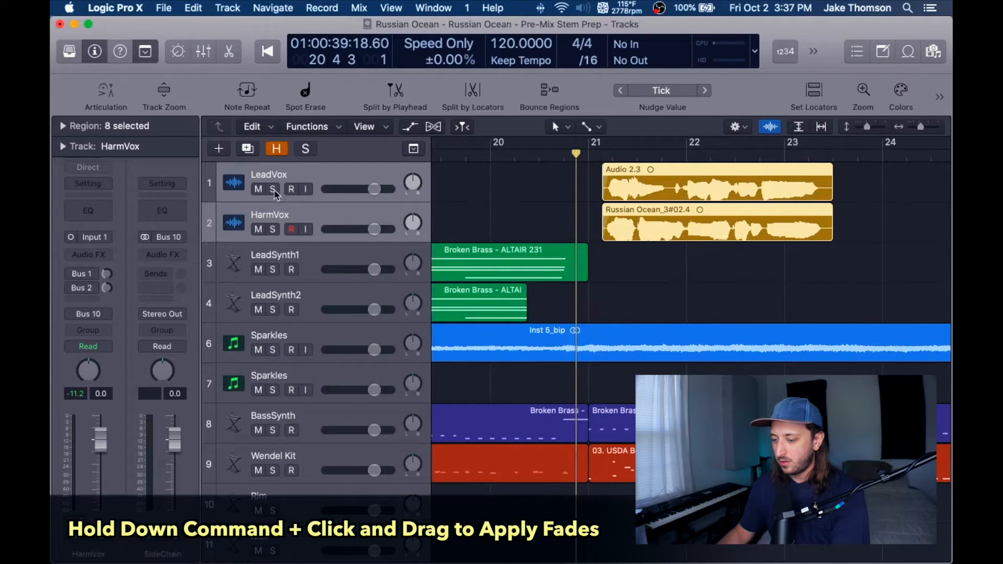
left_click(272, 230)
key("space")
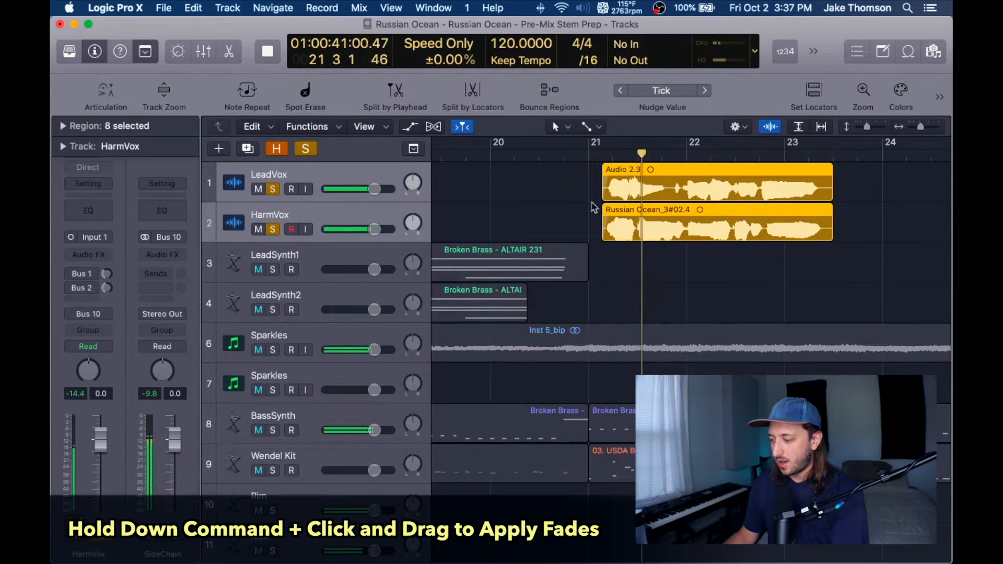
Add short fade-outs to the ends of the selected vocal regions, working at the phrase end near bar 23, beat 3
key("super+Right")
key("super+Right")
key("super+Right")
scroll(813, 159, "right", 10)
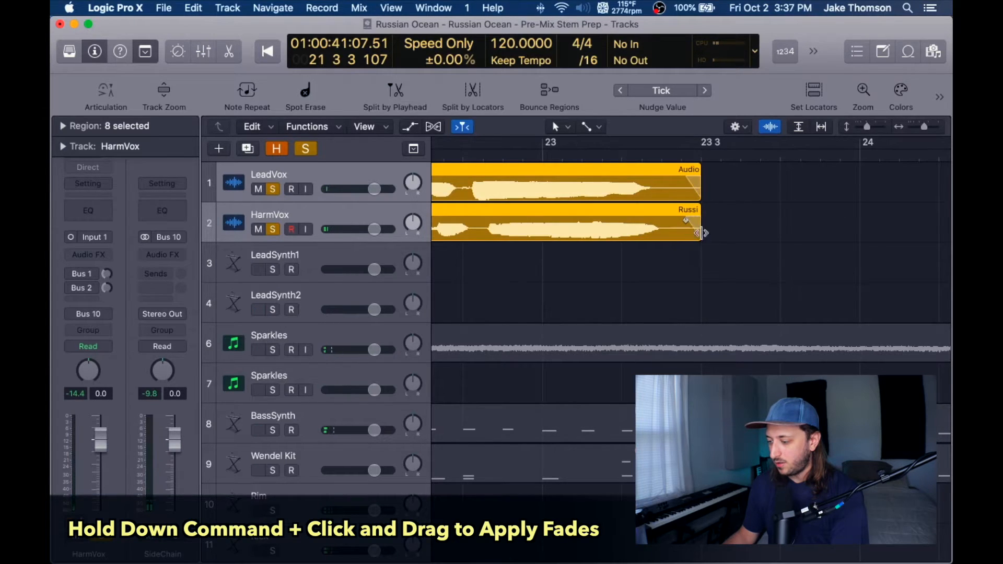
left_click_drag(700, 229, 689, 230)
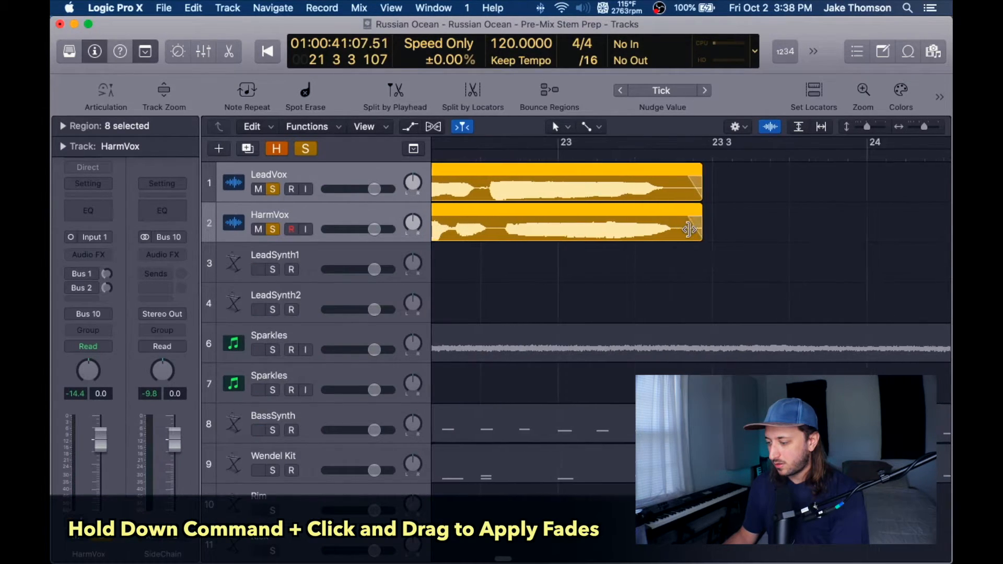
key("super+Left")
key("super+Left")
key("super+Left")
scroll(692, 233, "right", 2)
scroll(820, 200, "right", 2)
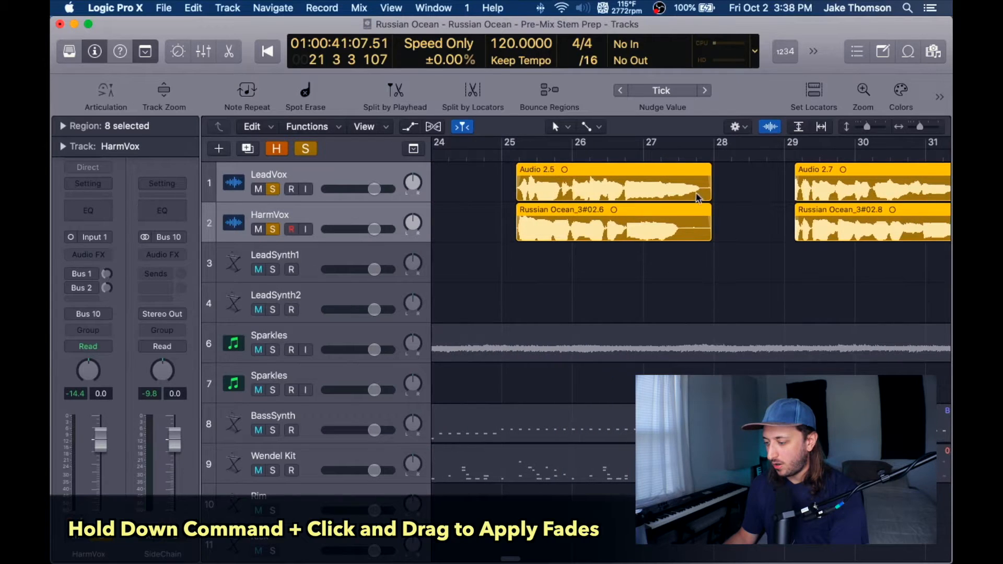
Adjust the short fade-outs at the ends of the selected vocal regions, working at the phrase end near bar 31, beat 3
scroll(701, 202, "right", 8)
key("super+Right")
key("super+Right")
key("super+Right")
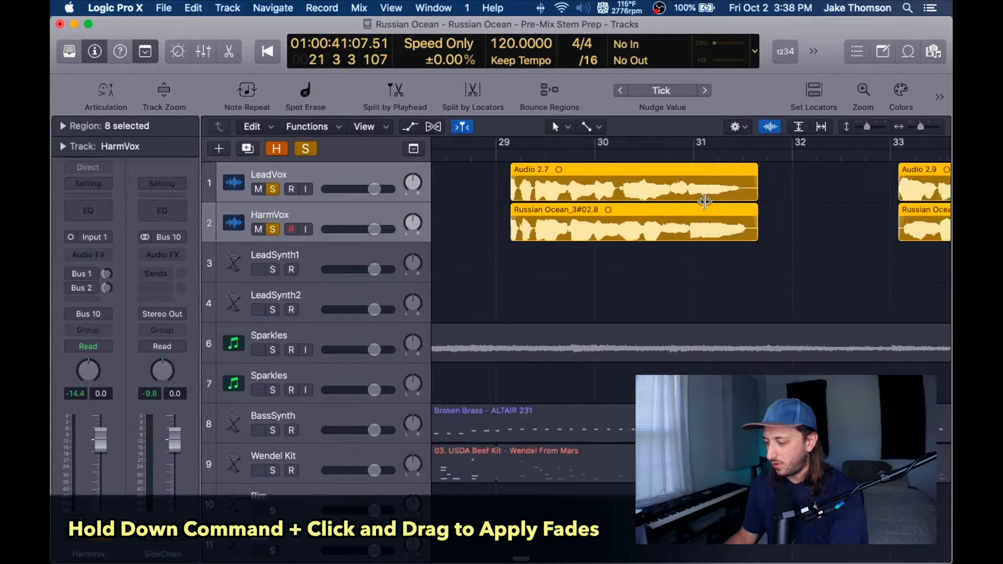
scroll(706, 202, "right", 5)
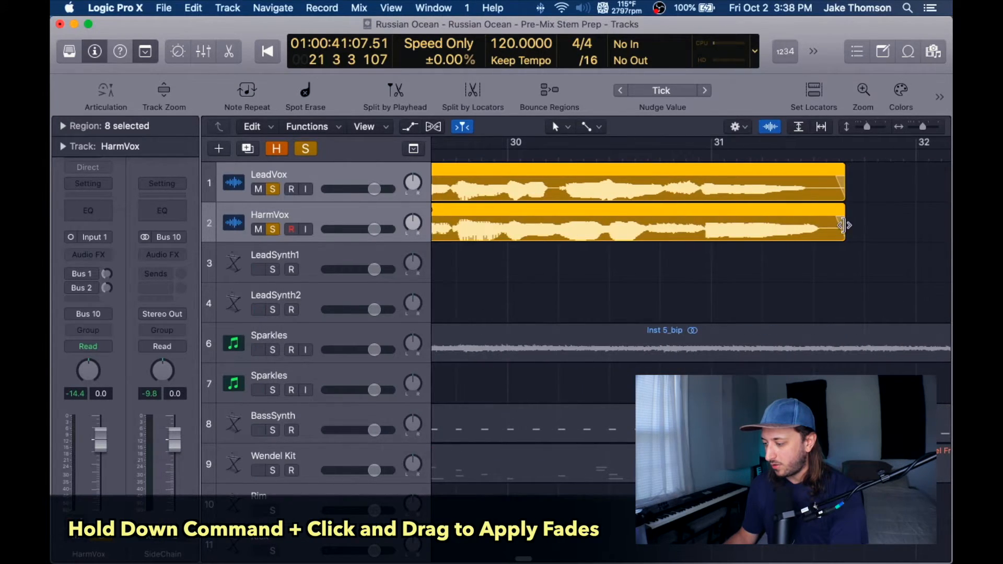
left_click_drag(843, 225, 832, 225)
Take the LeadVox and HarmVox tracks out of solo and bring the whole arrangement back into view
key("super+Left")
key("super+Left")
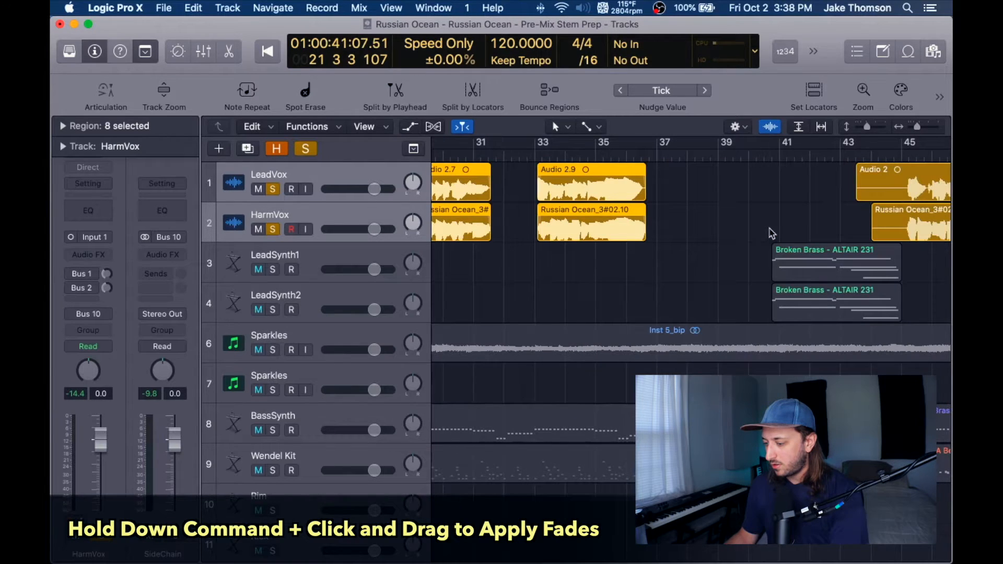
scroll(769, 232, "left", 8)
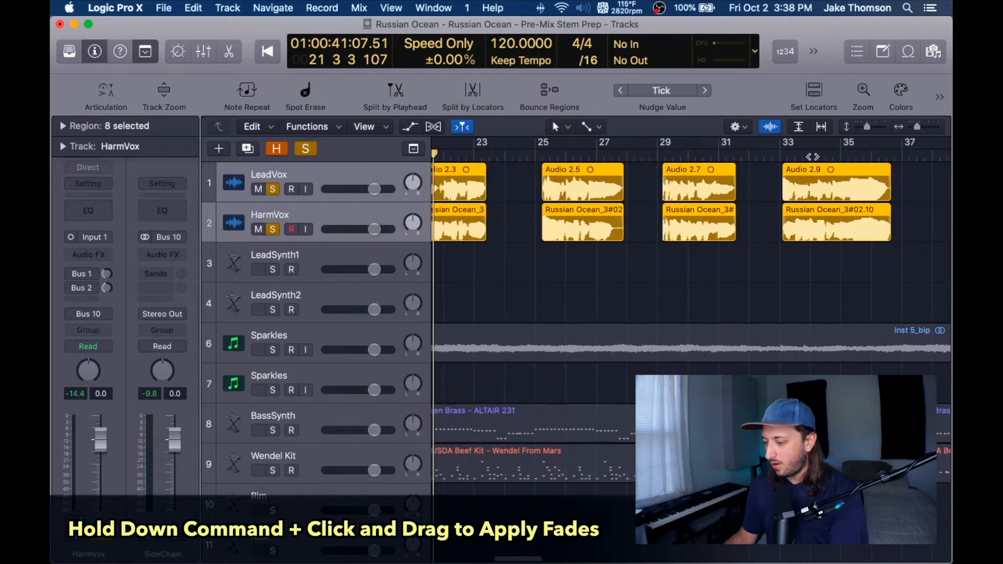
scroll(813, 156, "down", 10)
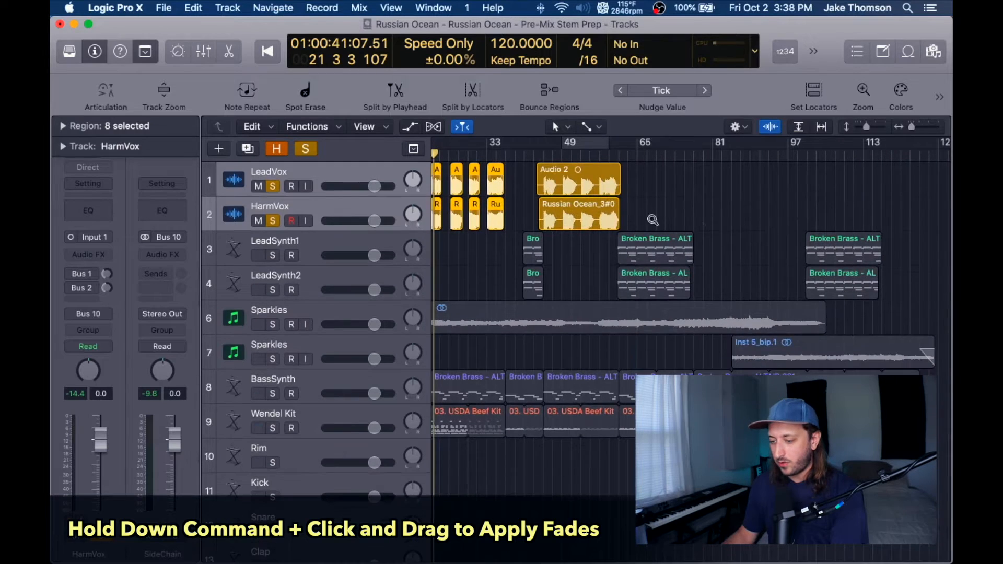
scroll(626, 236, "left", 4)
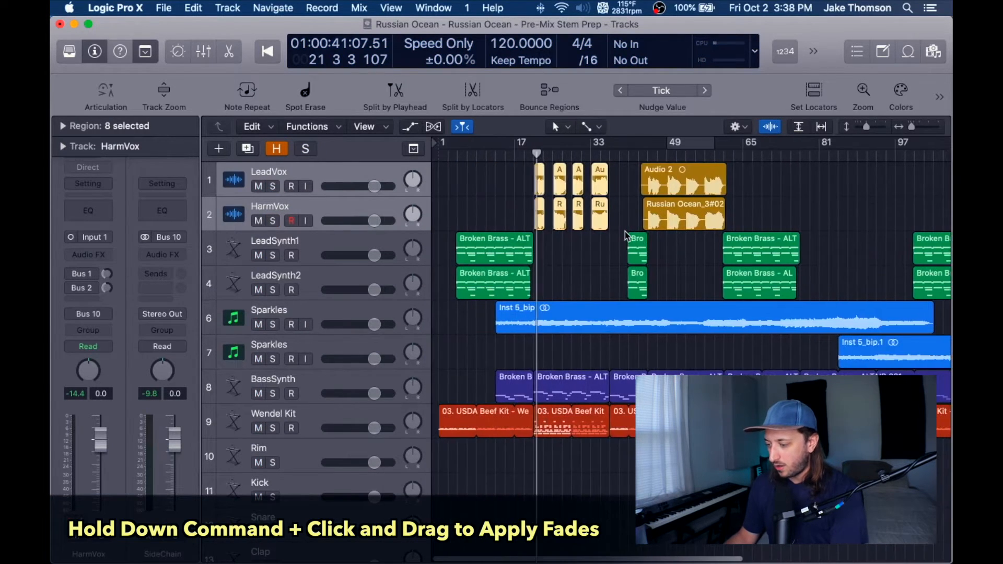
scroll(626, 236, "up", 6)
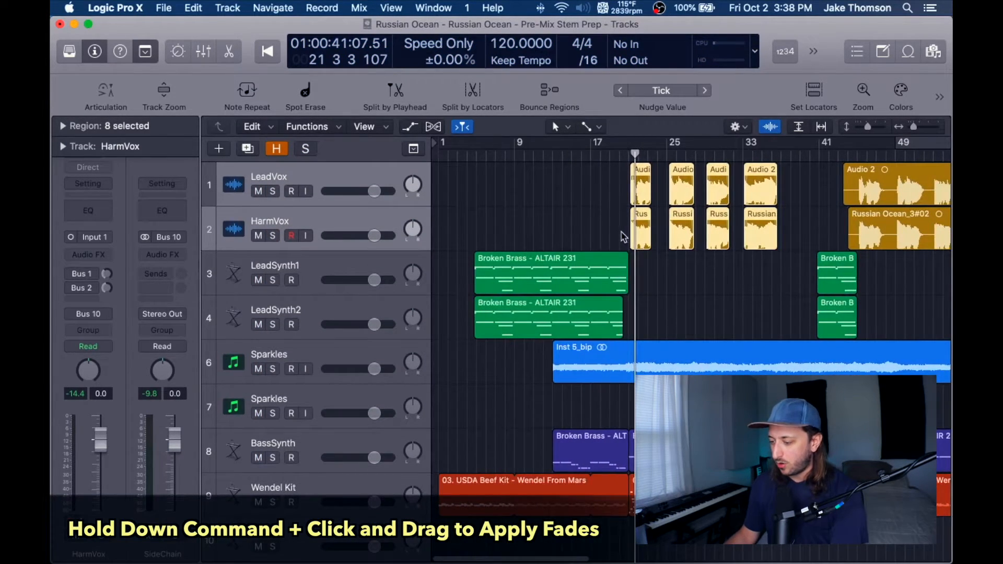
scroll(623, 237, "up", 5)
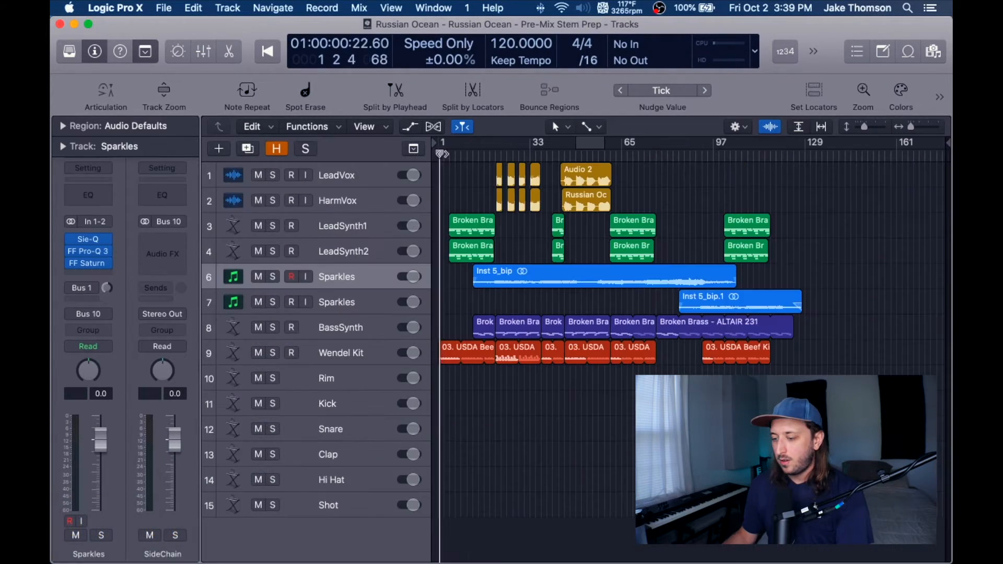
Return the playhead to the project start and examine the channel strips of all tracks in the mixer
key("Return")
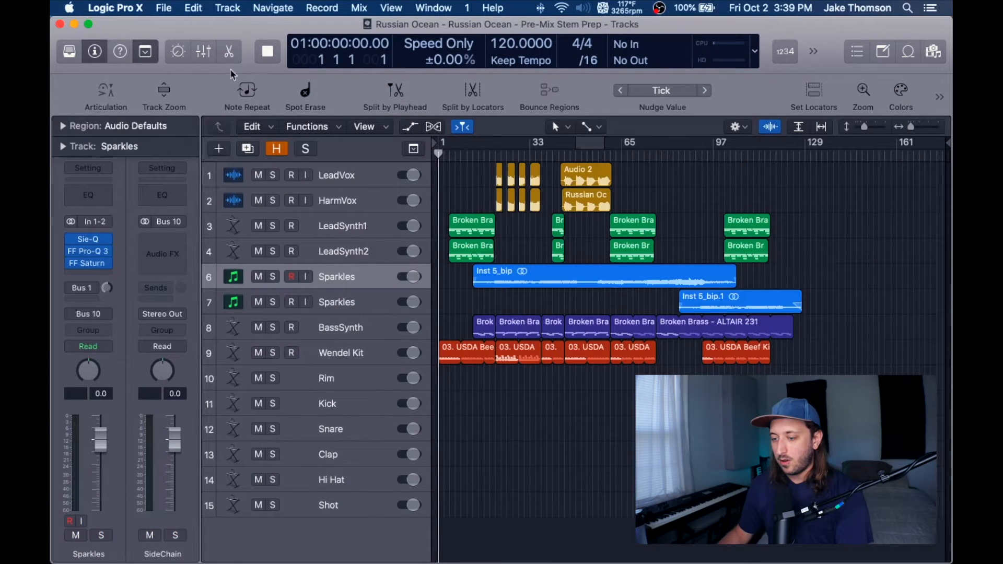
left_click(203, 51)
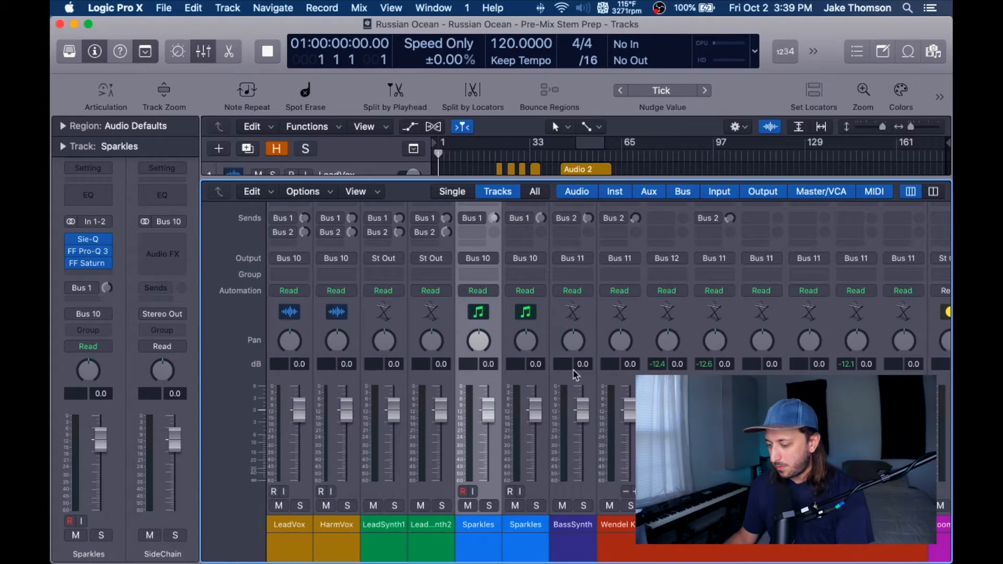
scroll(575, 397, "up", 5)
scroll(575, 398, "down", 5)
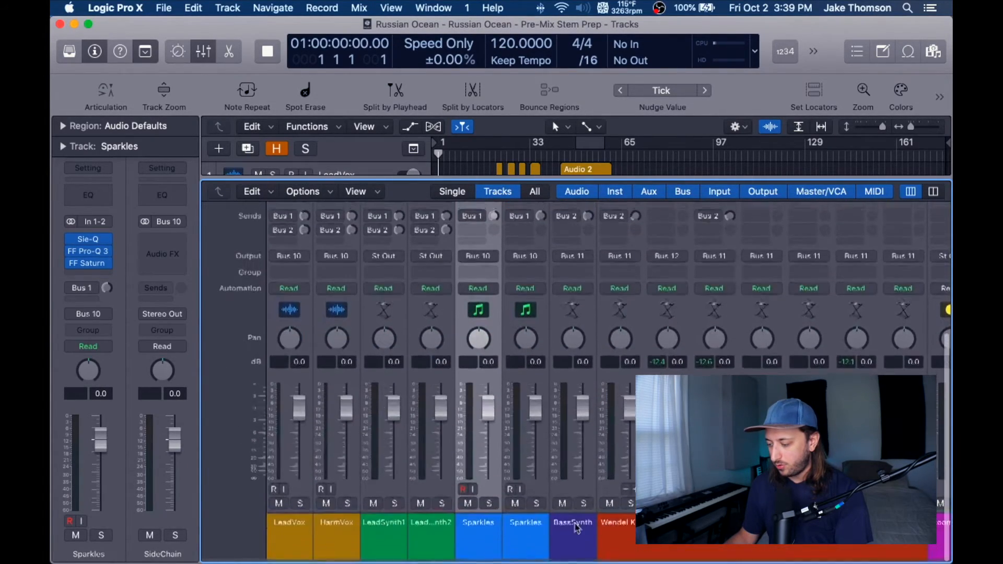
scroll(585, 523, "right", 5)
scroll(554, 518, "left", 5)
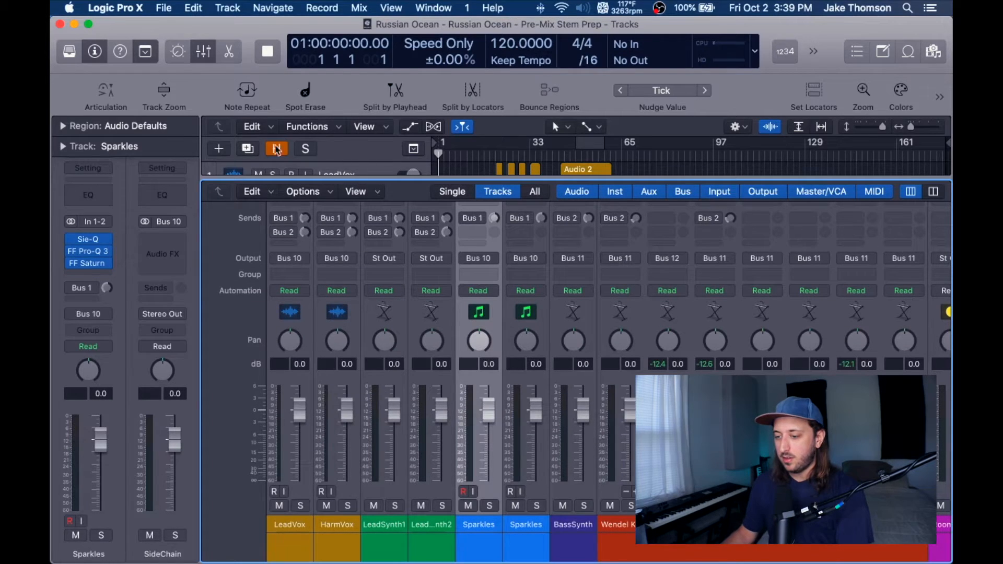
left_click(204, 51)
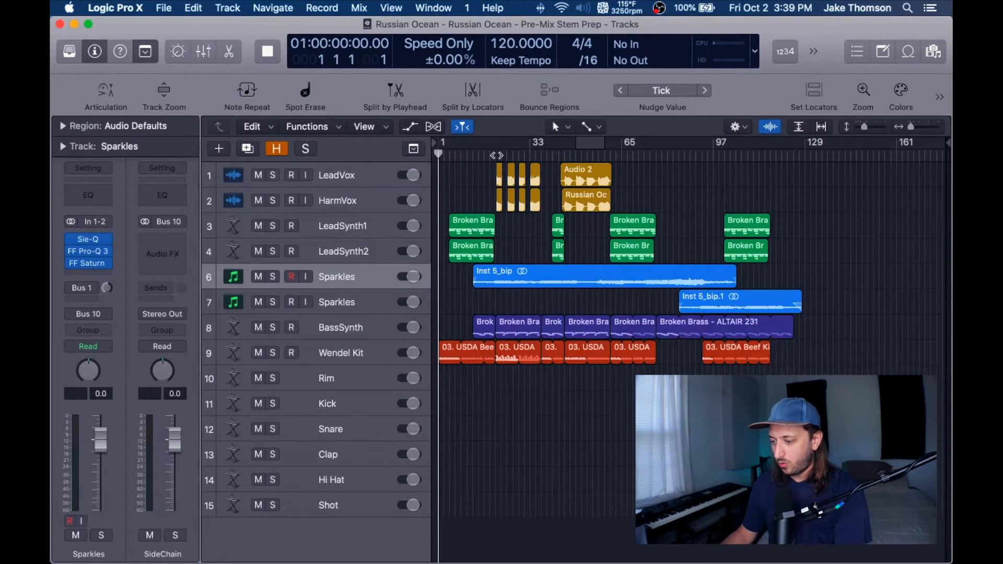
Set the cycle range from bar 1 to bar 130 so it spans the entire song
left_click_drag(440, 151, 811, 165)
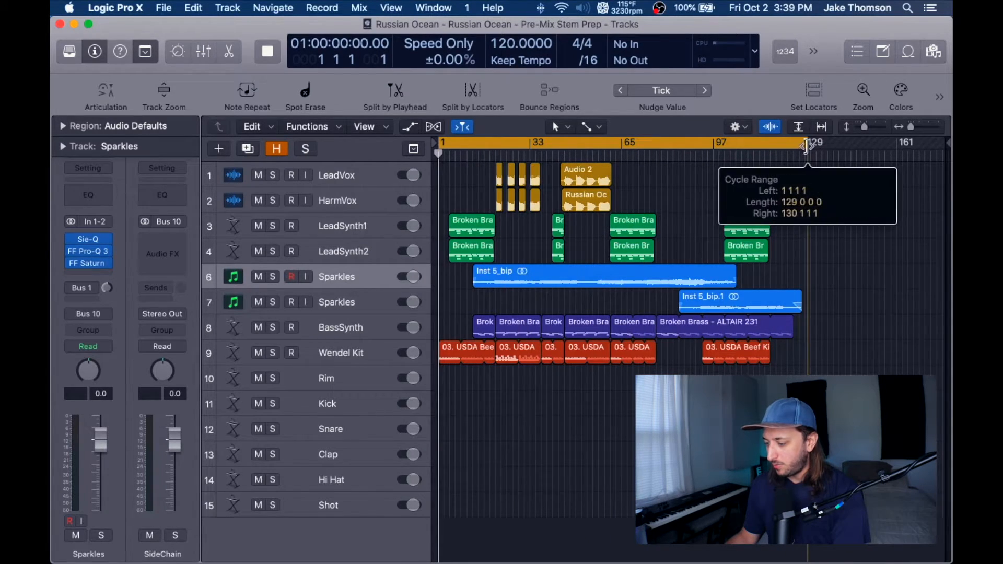
mouse_move(440, 143)
left_mouse_down()
mouse_move(452, 144)
mouse_move(439, 145)
left_mouse_up()
scroll(438, 203, "up", 5)
scroll(441, 205, "down", 5)
scroll(442, 204, "down", 1)
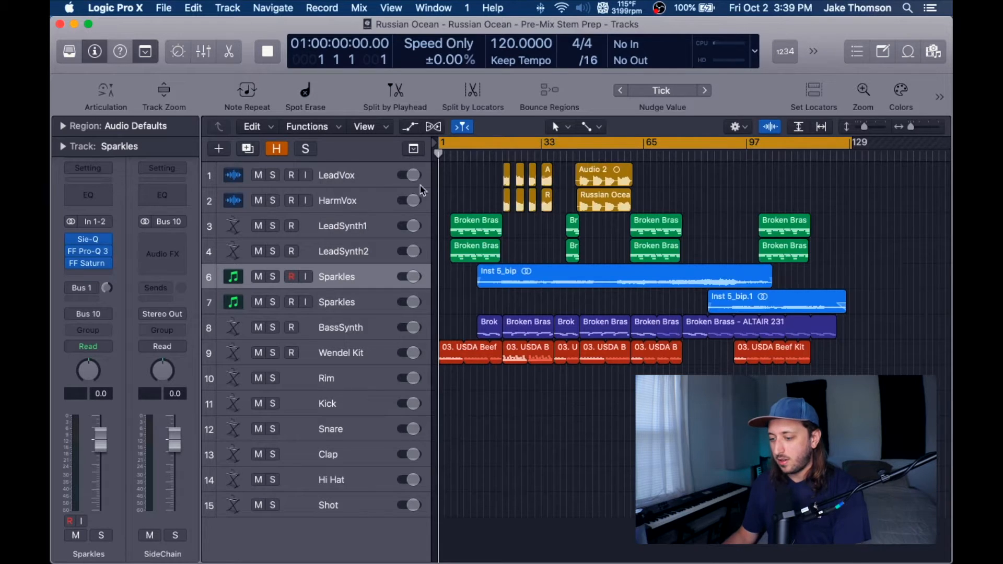
left_click(273, 176)
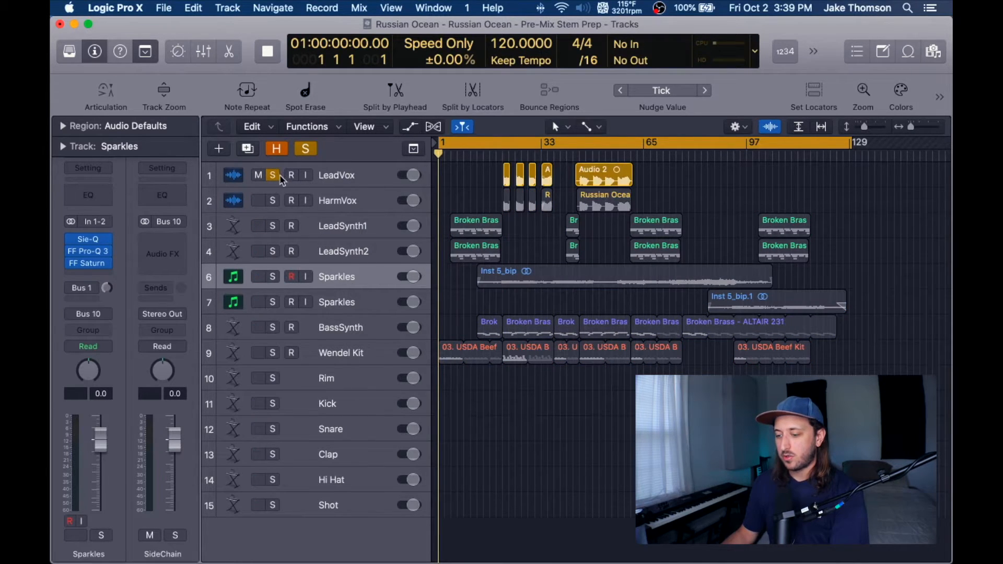
left_click(274, 192)
left_click(273, 177)
left_click(273, 201)
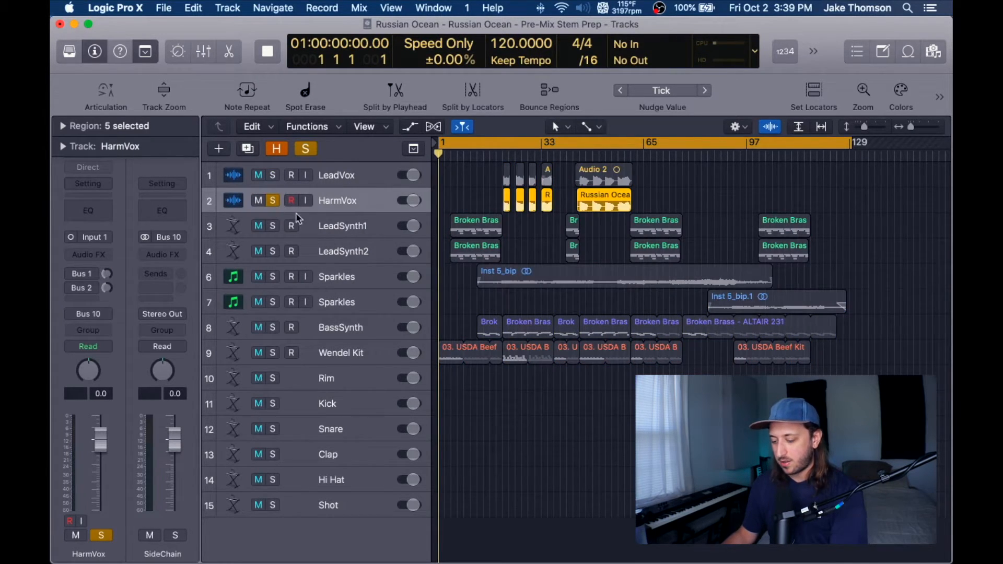
key("super+b")
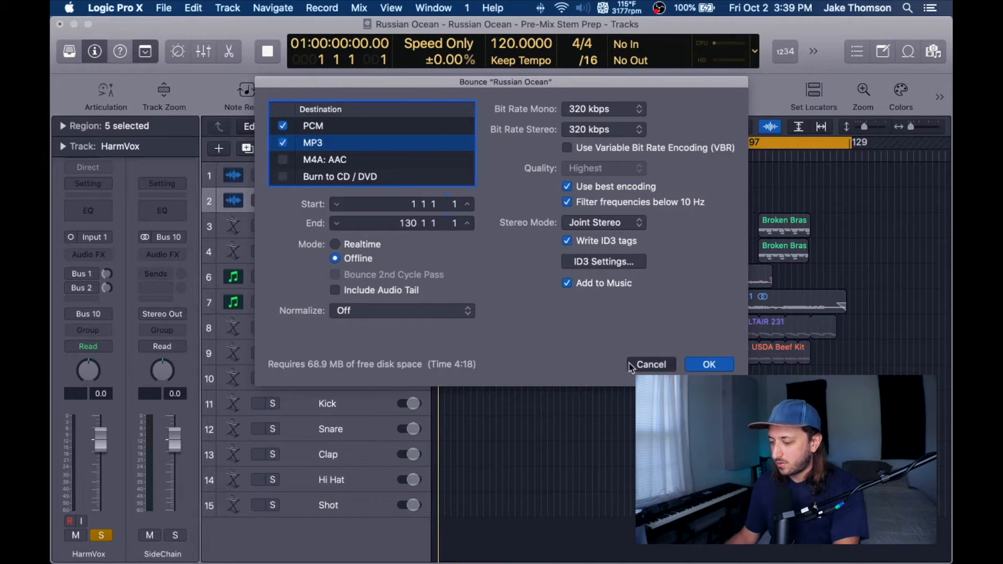
left_click(650, 362)
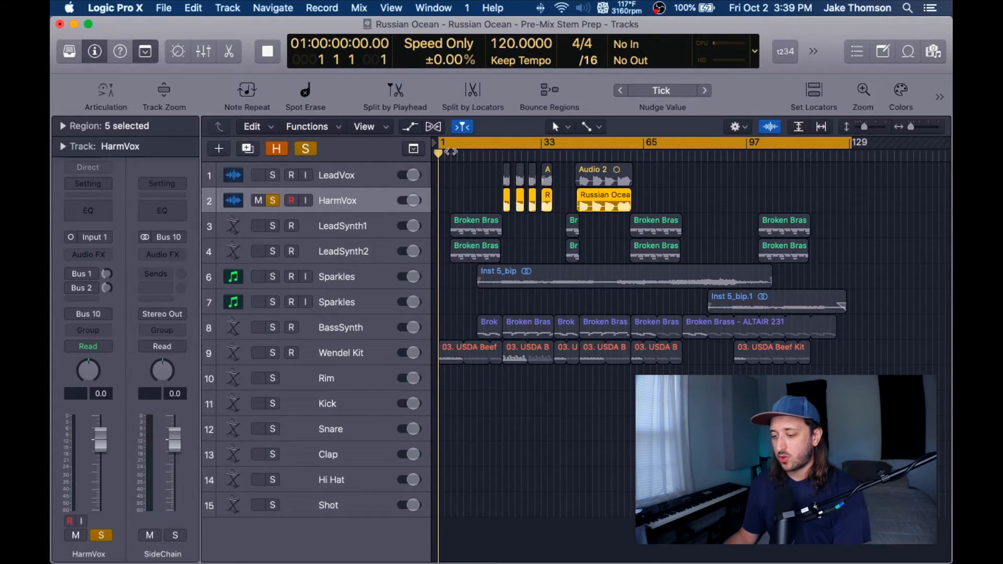
left_click(274, 201)
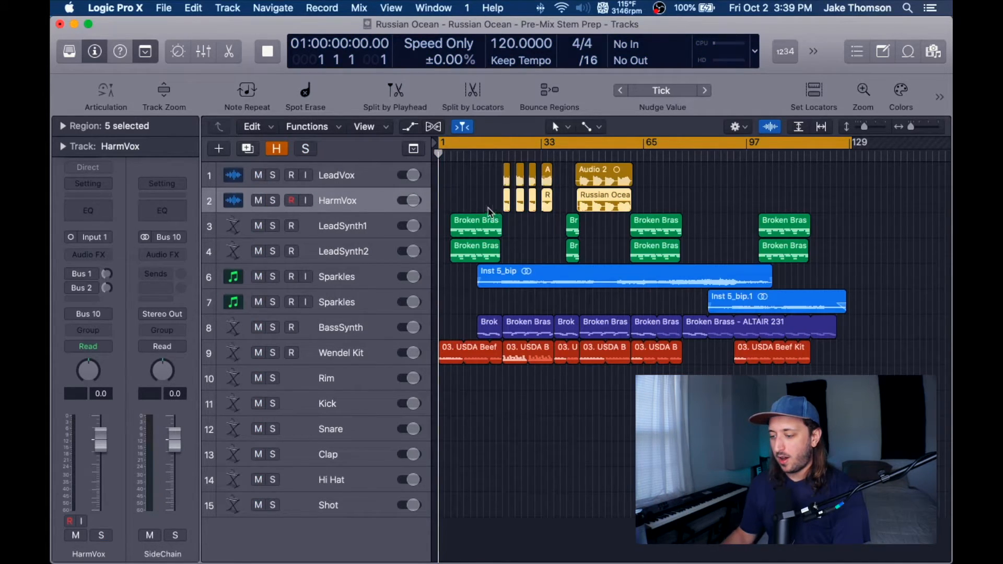
Start exporting all tracks as audio files and create a destination folder named RussianOcean_Stems inside Bounces
left_click(163, 7)
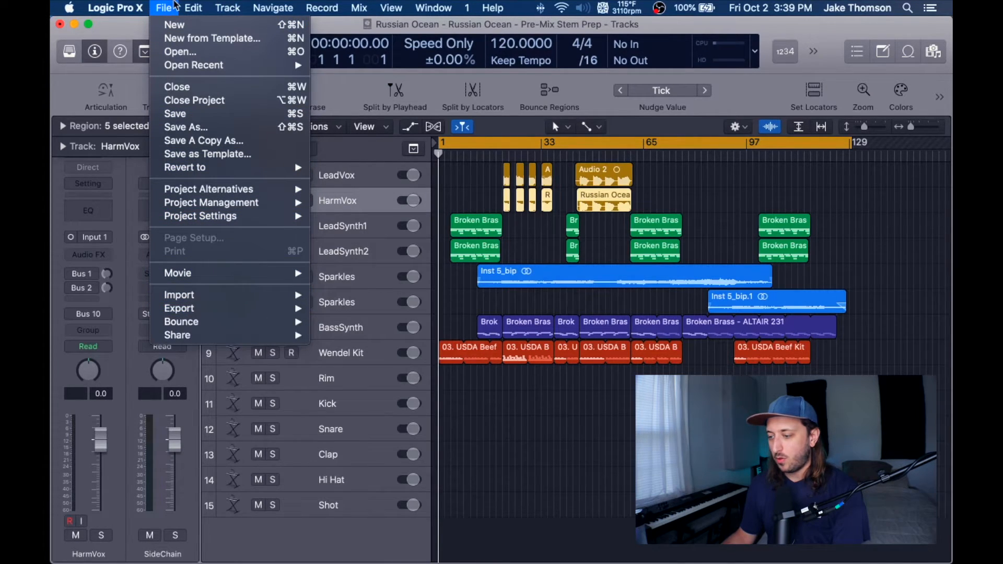
mouse_move(282, 309)
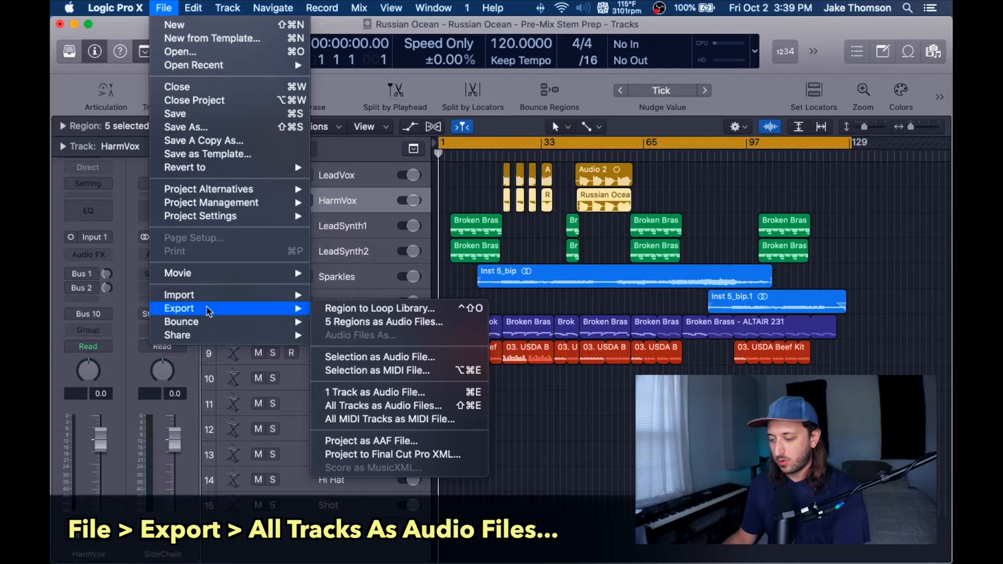
left_click(387, 406)
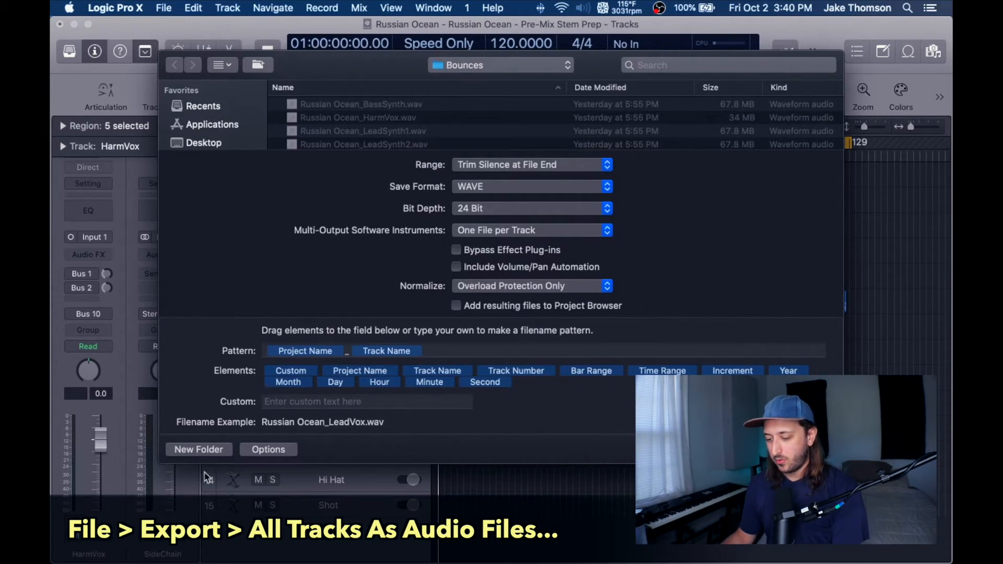
left_click(198, 450)
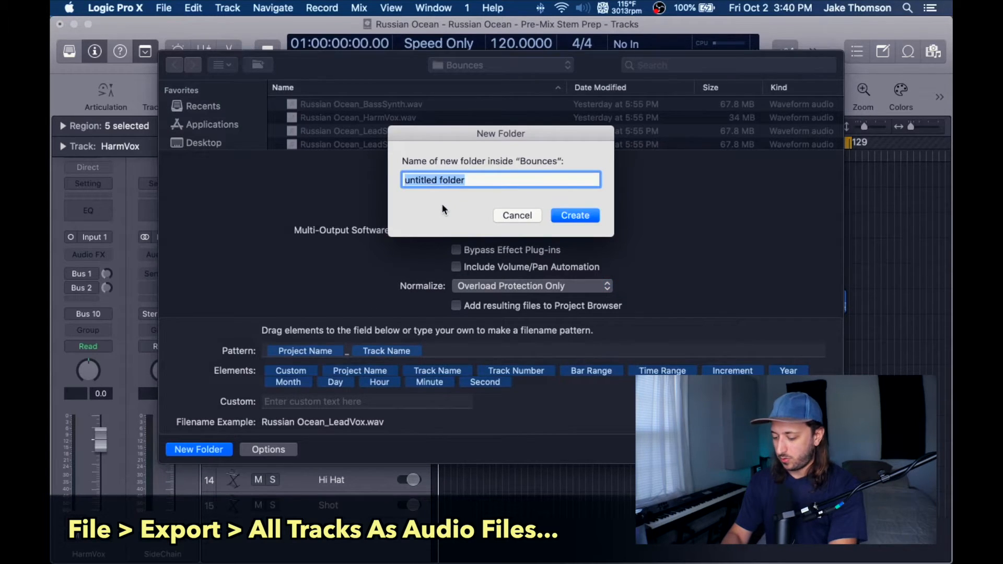
type("RussianOCEA")
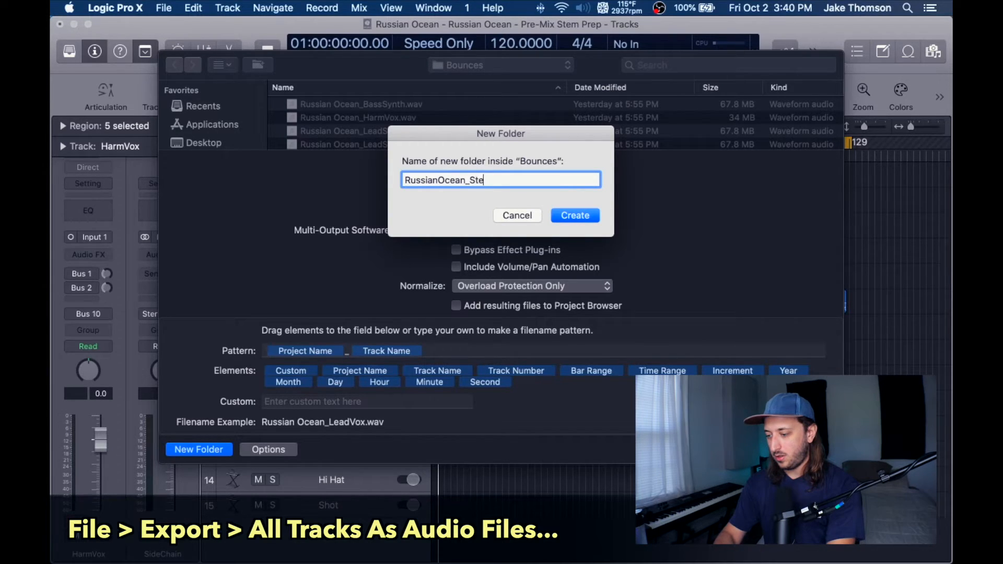
type("n_Stems")
key("Return")
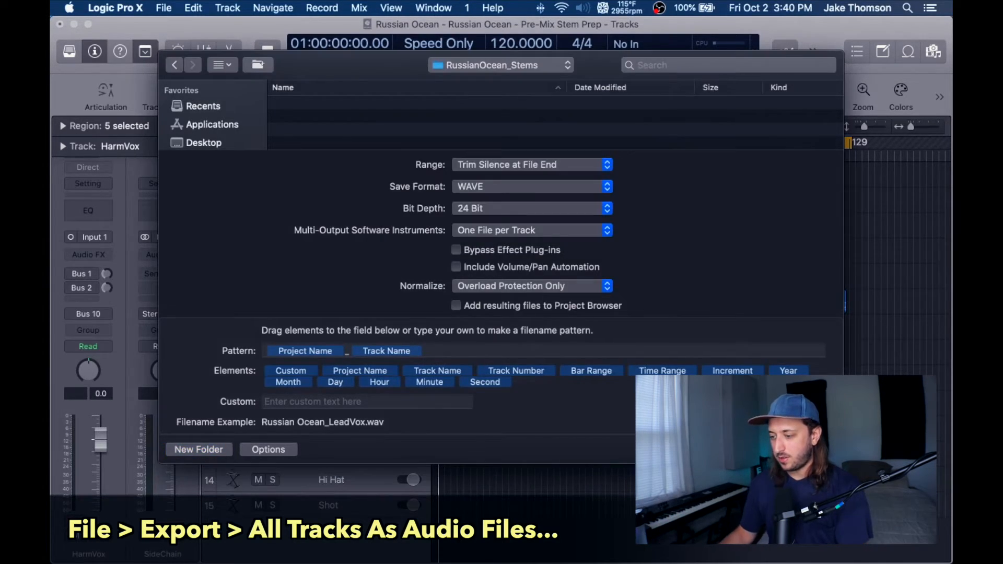
Choose WAVE as the save format and set the export range to Export Cycle Range Only
left_click(507, 189)
left_click(460, 187)
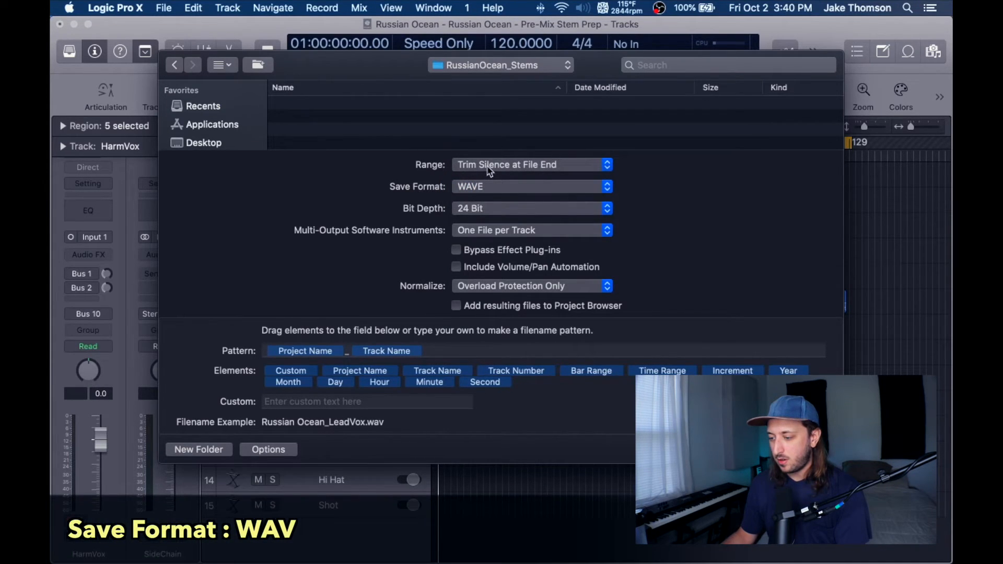
left_click(488, 166)
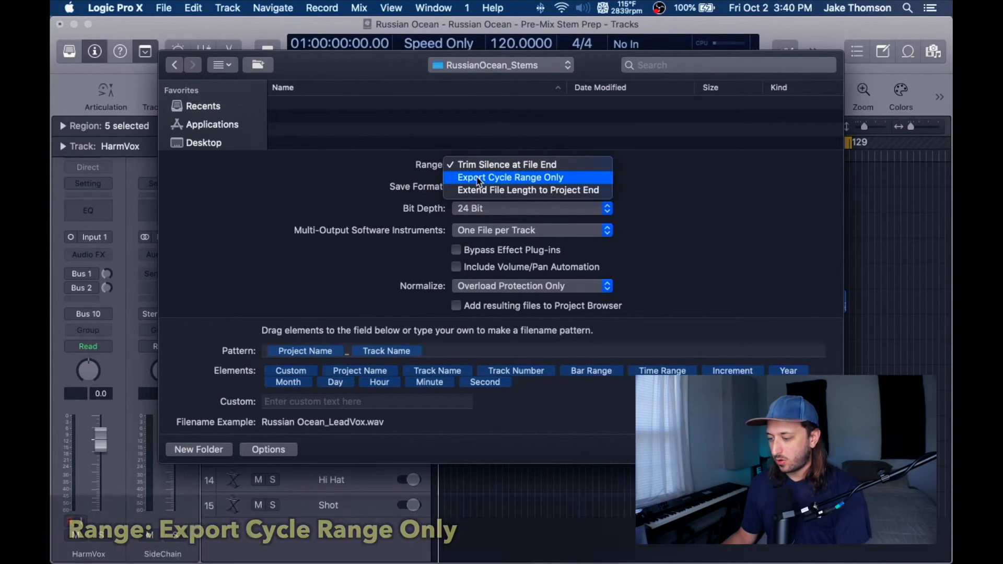
left_click(478, 179)
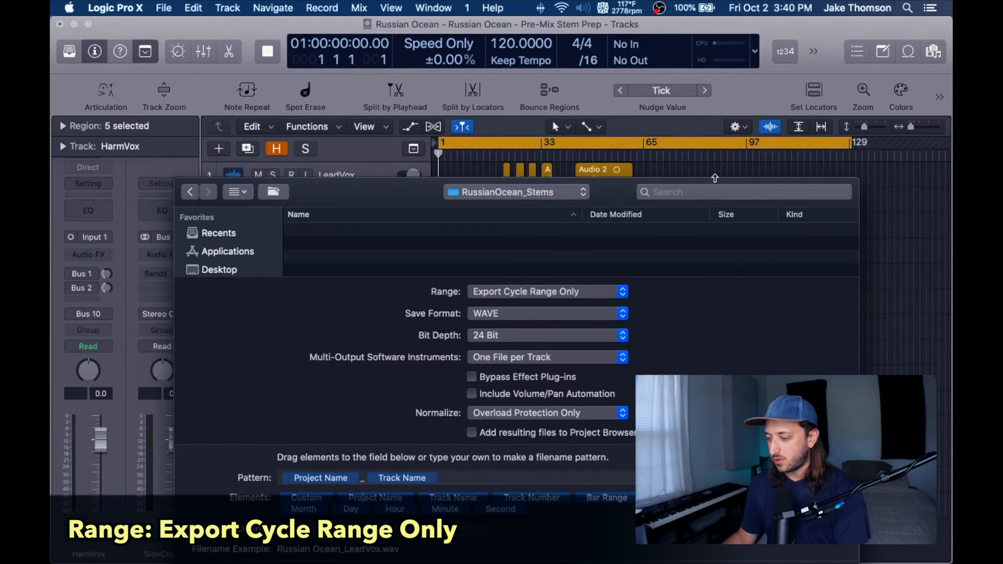
left_click_drag(715, 183, 712, 62)
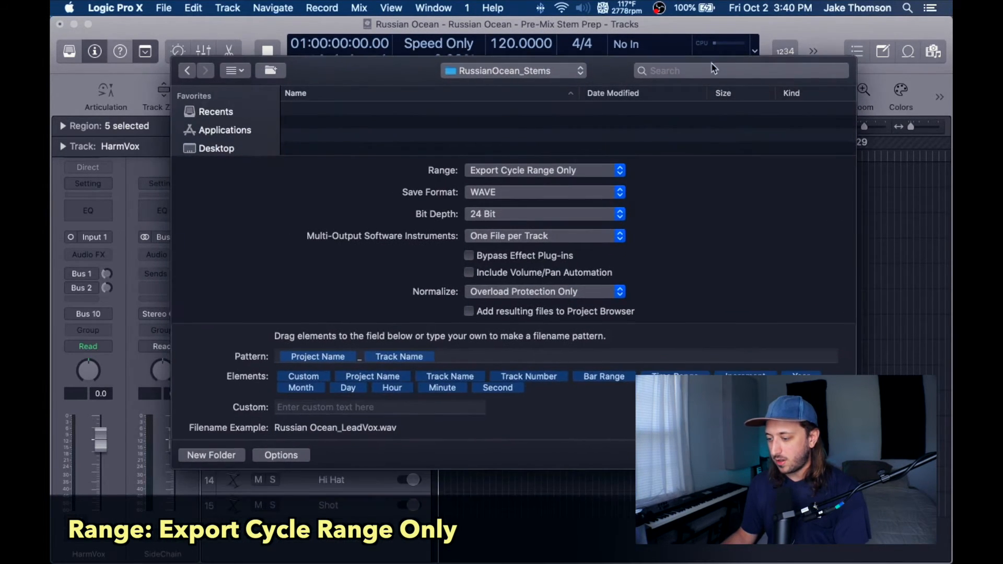
Keep the bit depth at 24 Bit and set multi-output software instruments to One File per Channel Strip
left_click(533, 215)
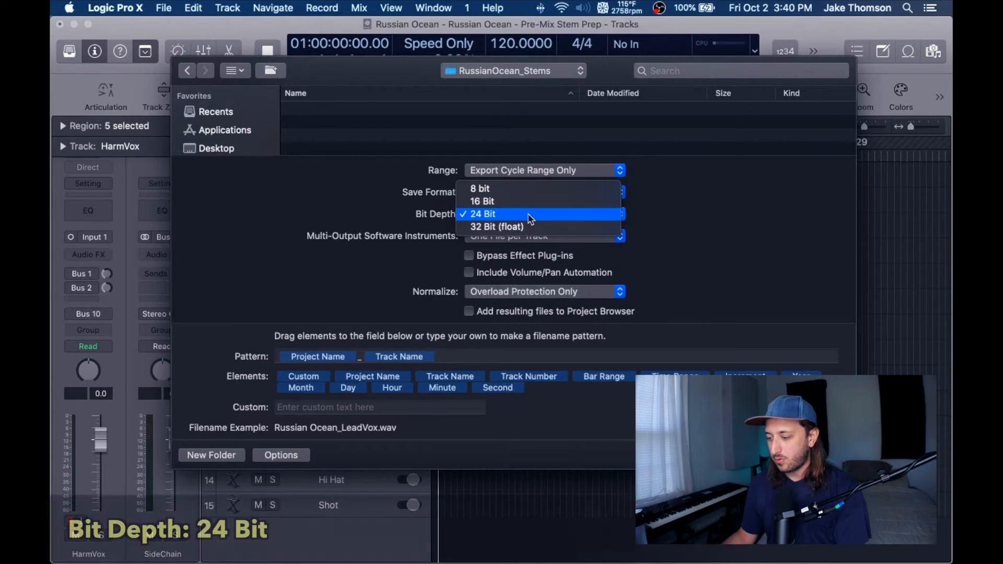
left_click(645, 217)
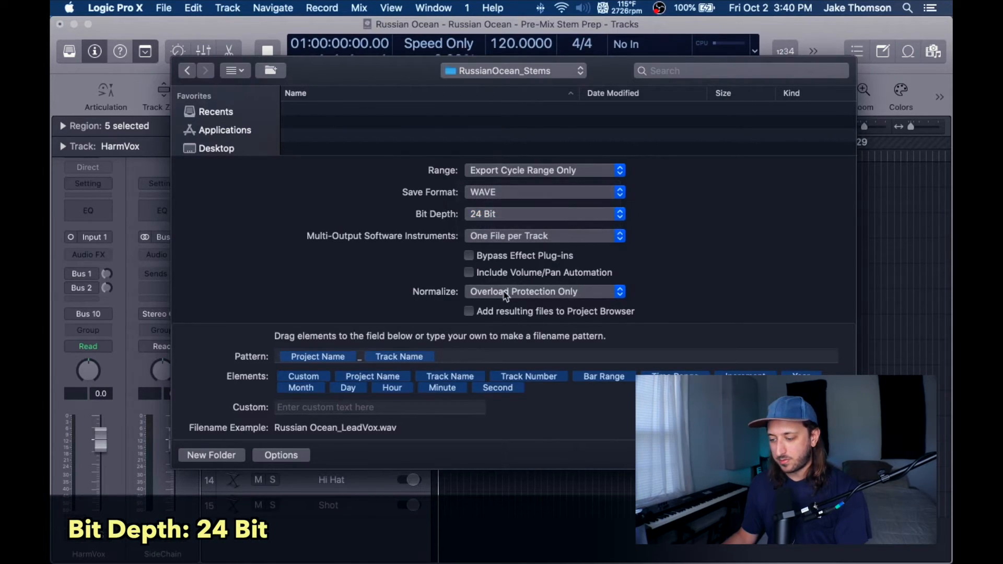
left_click(556, 238)
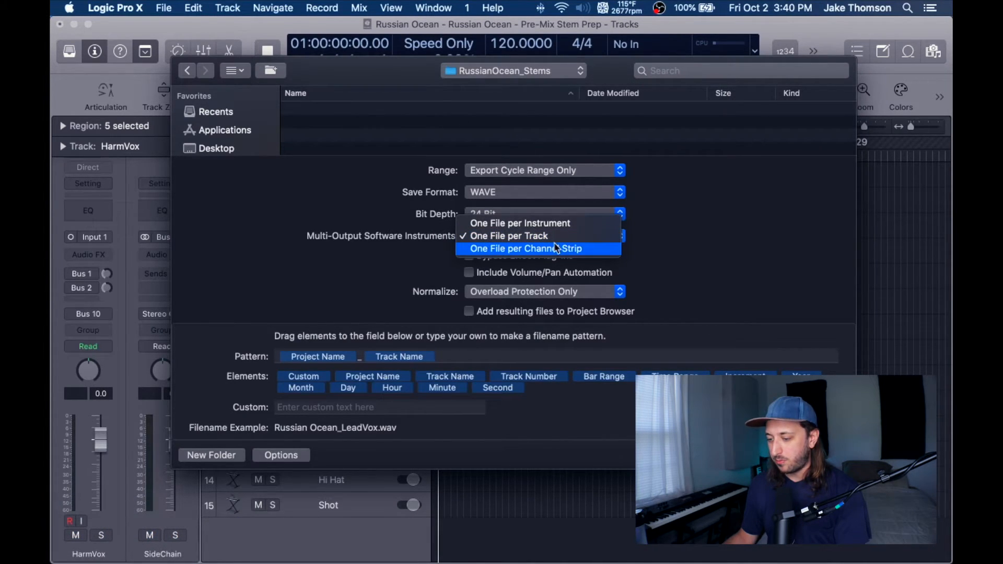
left_click(413, 254)
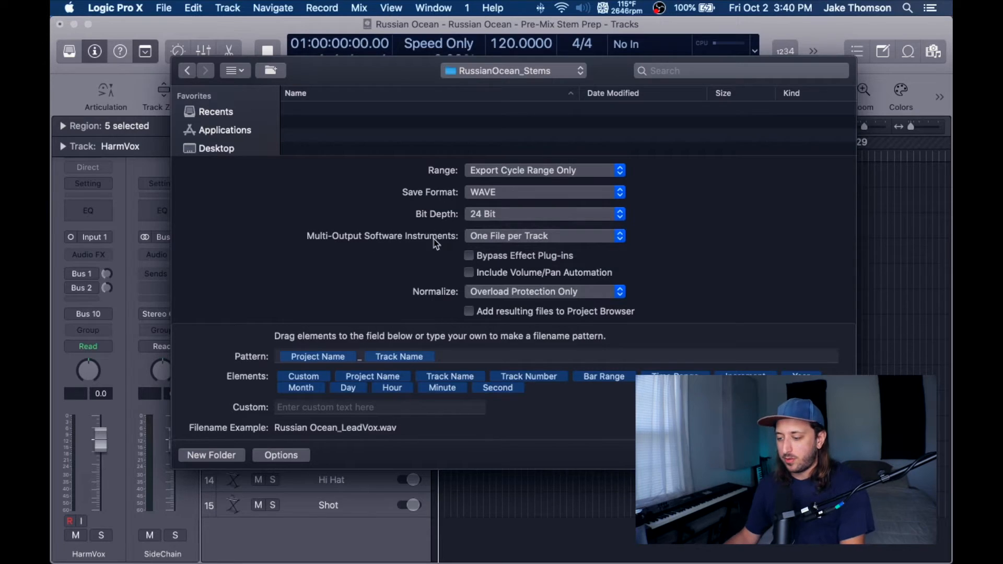
left_click(538, 240)
left_click(531, 253)
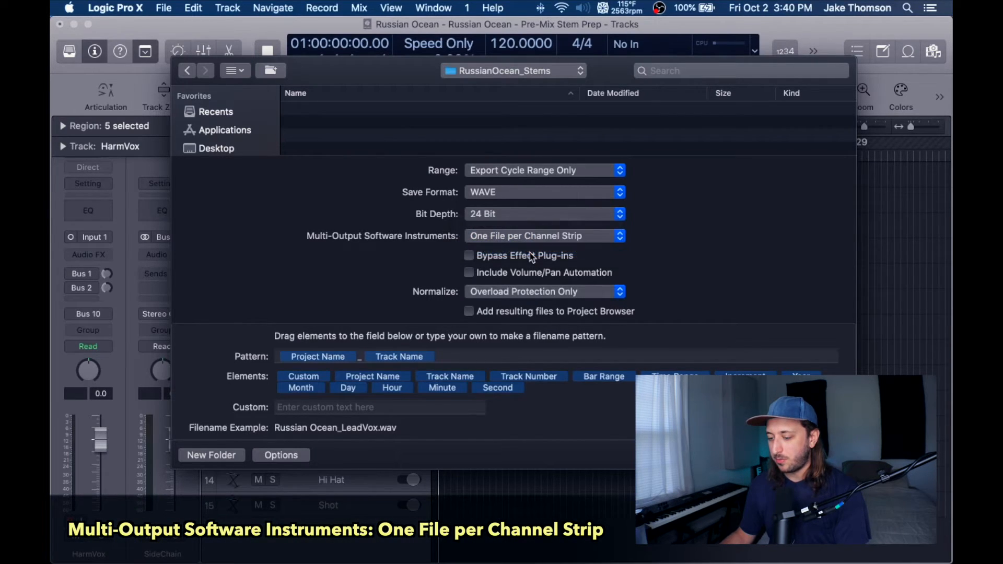
Set Normalize to Off in the export settings to preserve the gain staging
left_click_drag(288, 68, 546, 28)
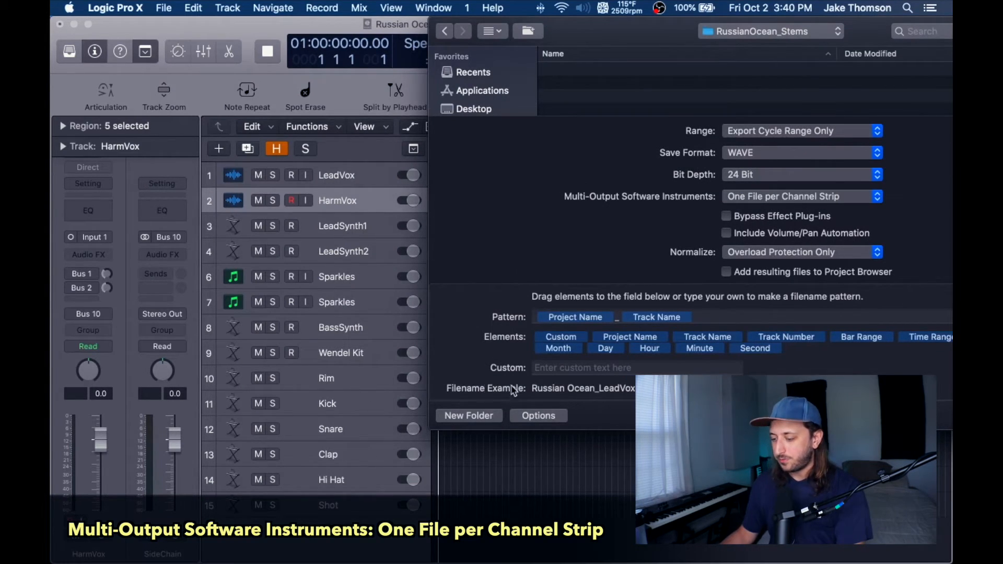
left_click_drag(552, 25, 695, 26)
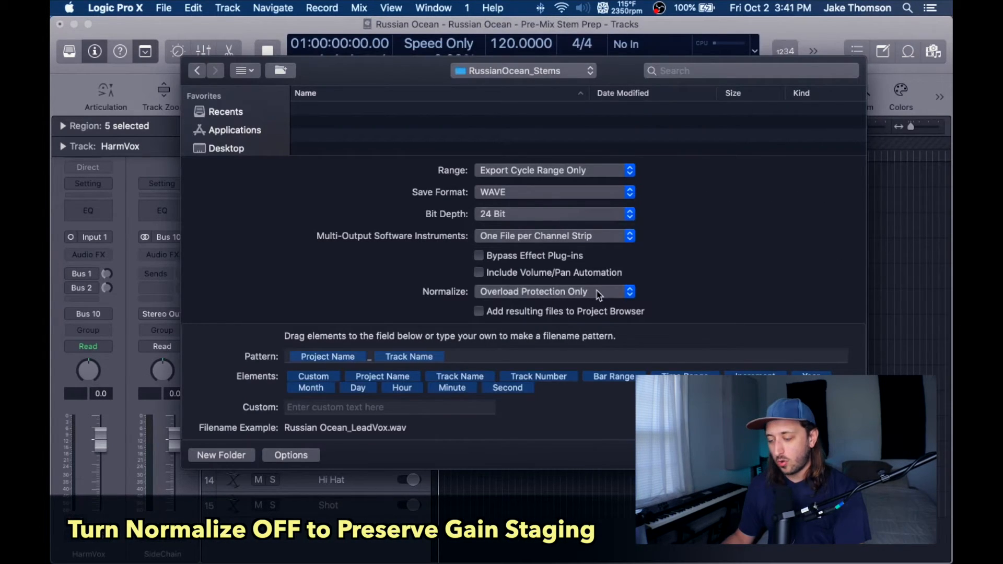
left_click(599, 296)
left_click(596, 279)
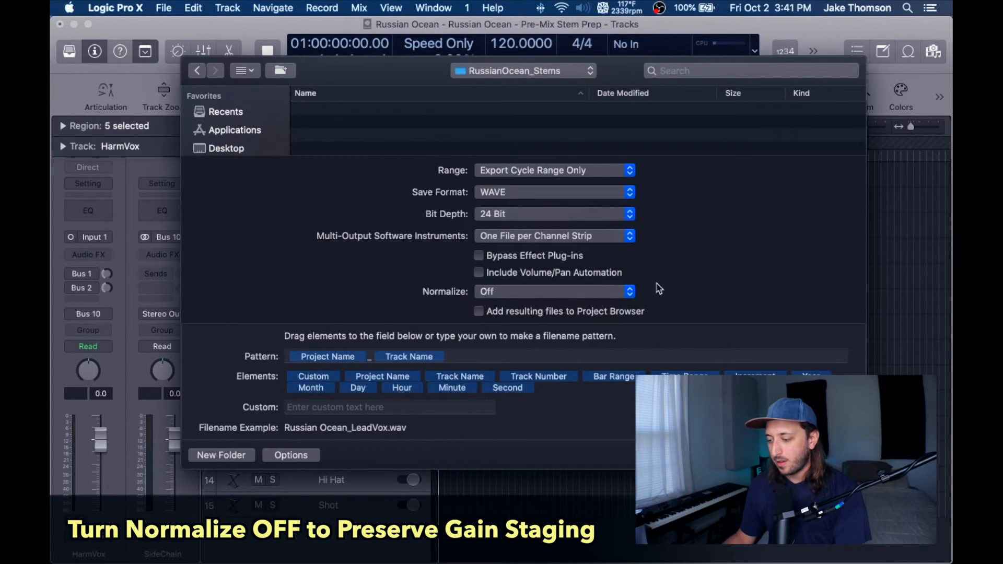
left_click(613, 290)
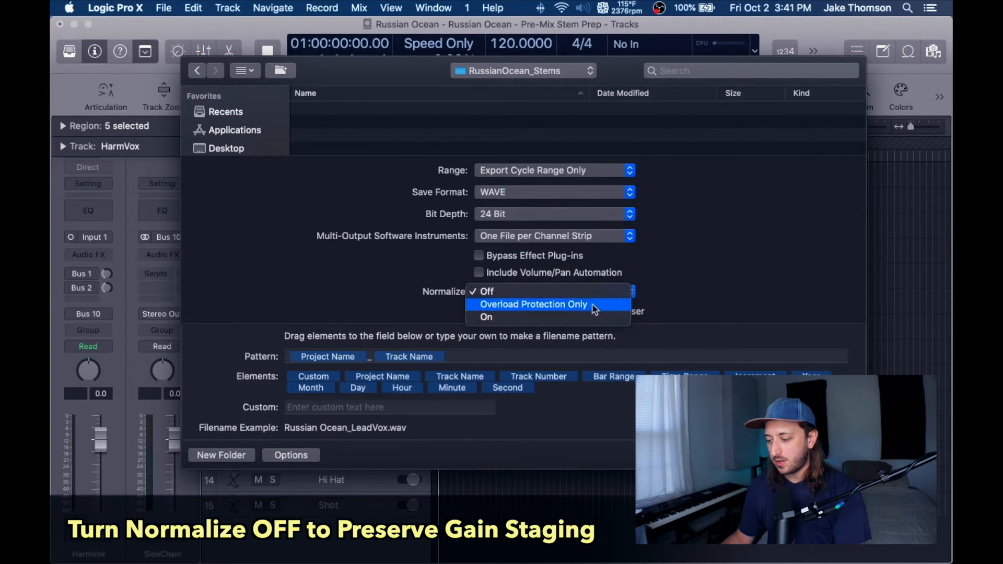
left_click(657, 274)
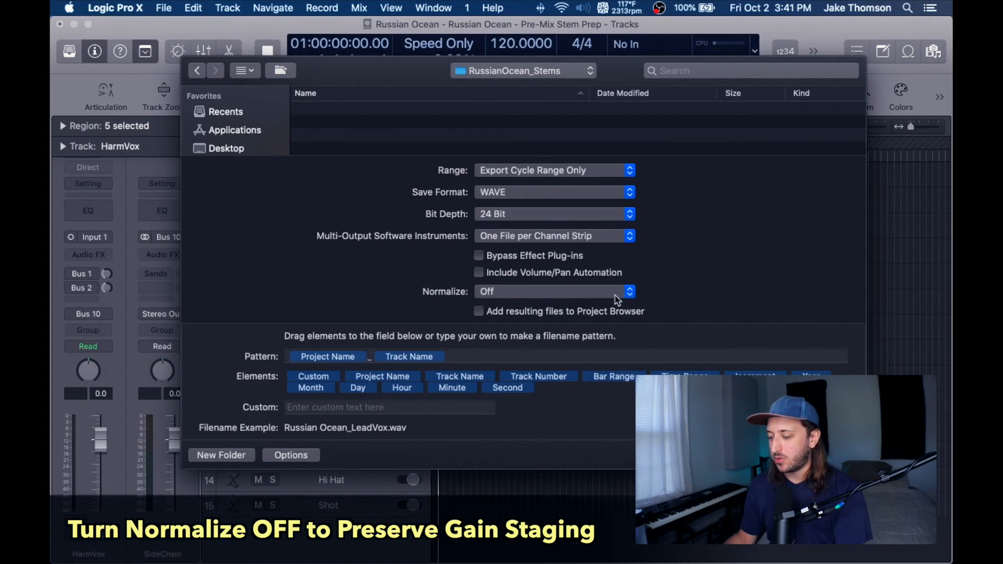
left_click(594, 295)
left_click(665, 274)
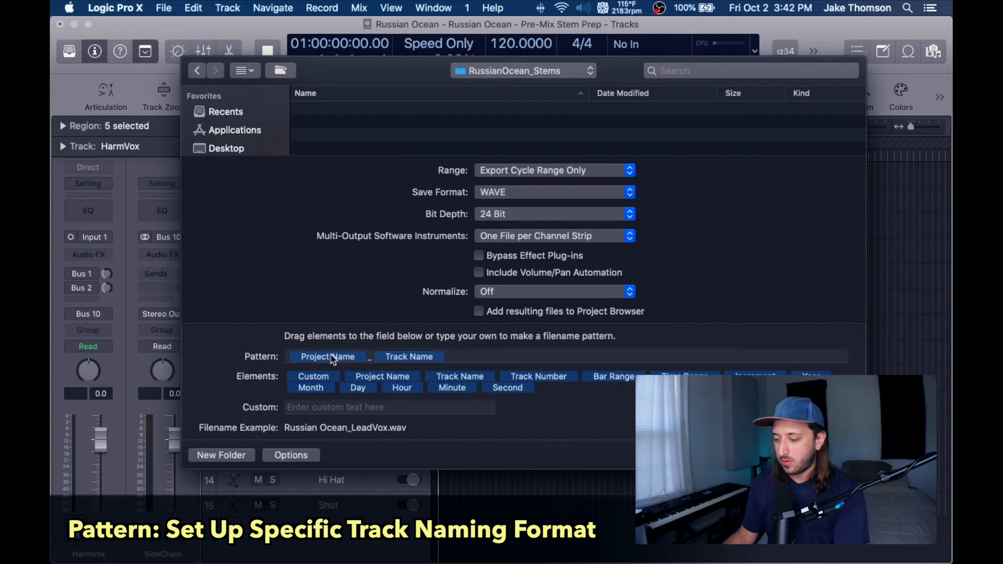
Separate Project Name and Track Name with an underscore in the filename pattern and run the export
left_click(373, 361)
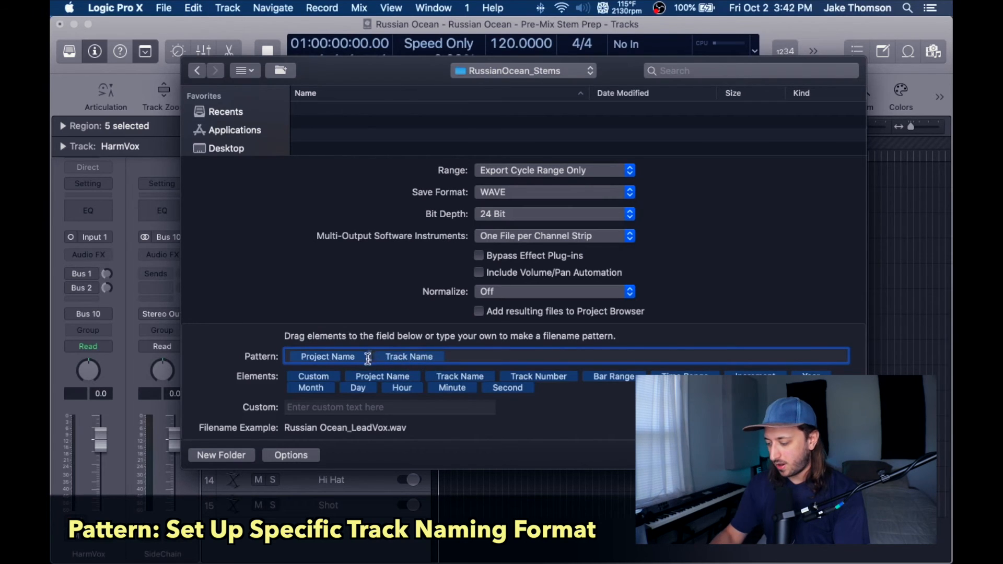
key("BackSpace")
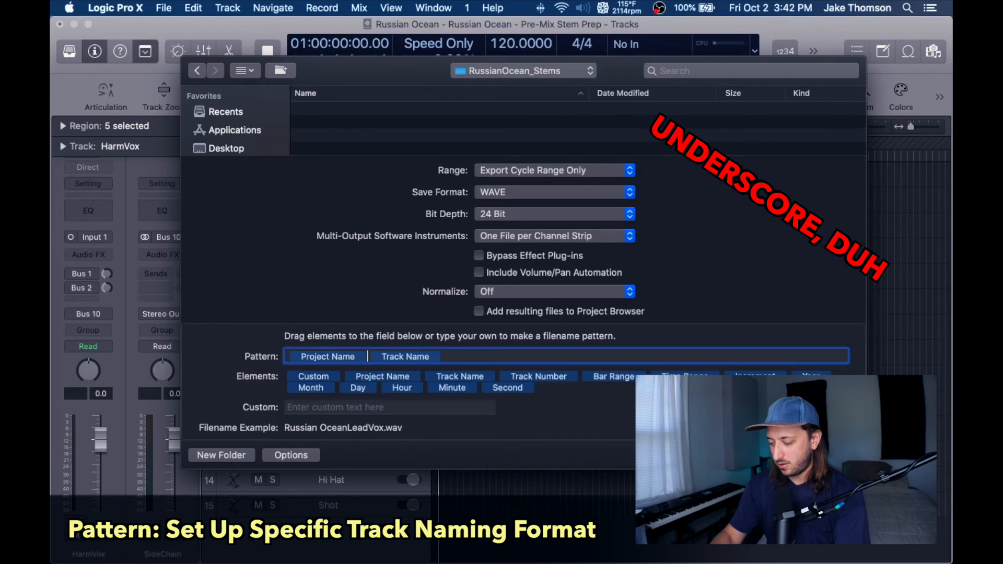
type("_")
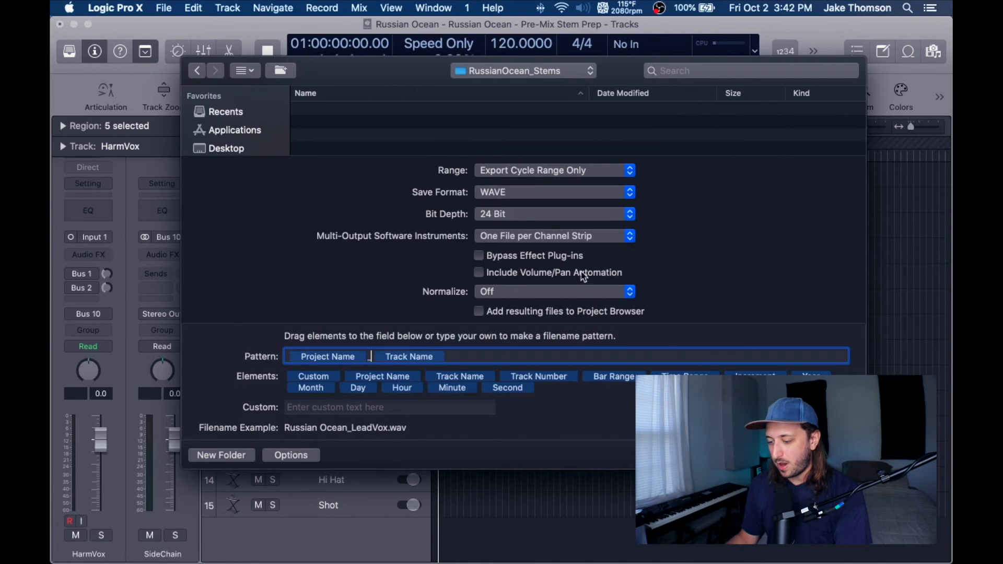
key("Return")
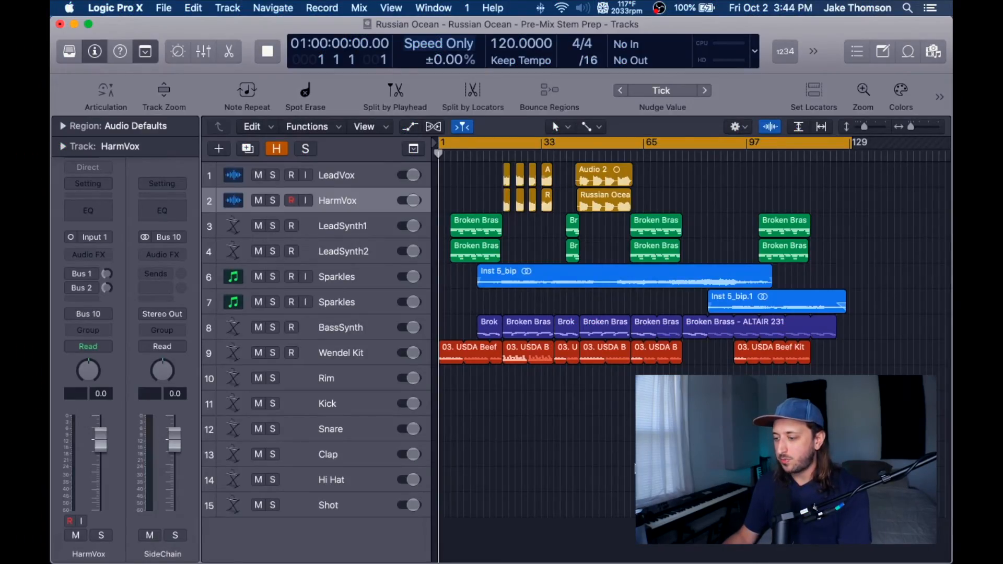
Open the Russian Ocean project folder in Finder and inspect the exported files in Bounces > RussianOcean_Stems
left_click(496, 28, "super")
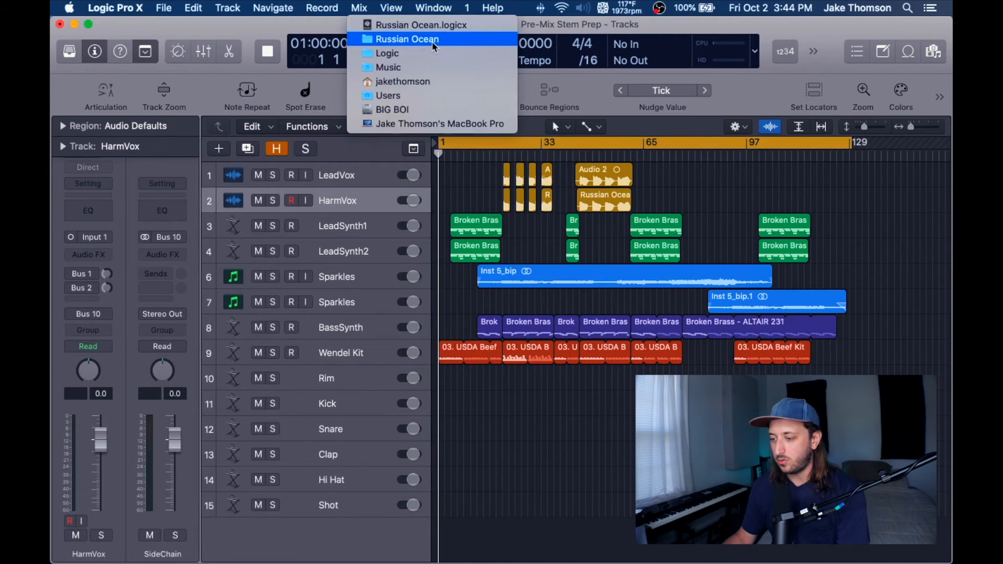
left_click(398, 41)
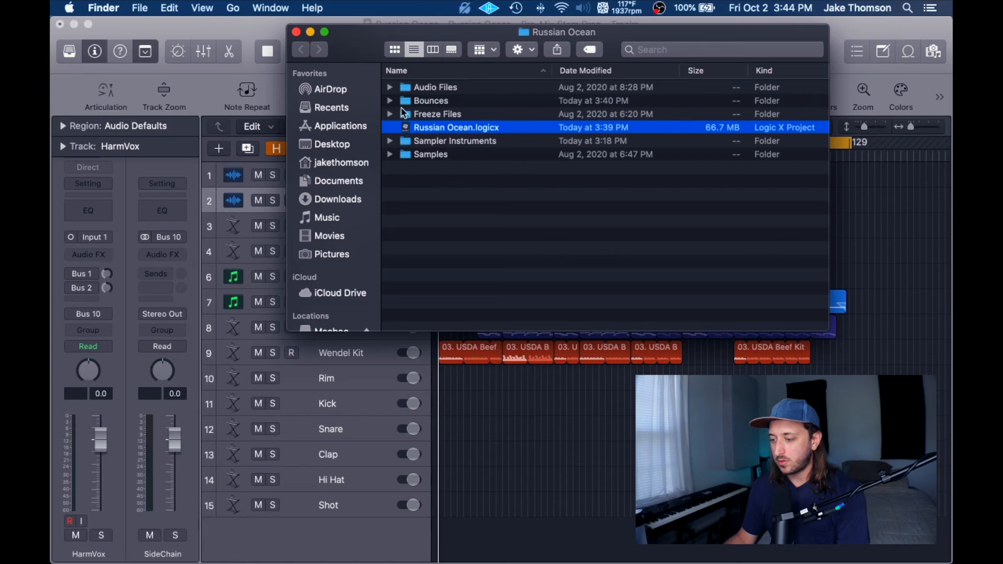
double_click(406, 103)
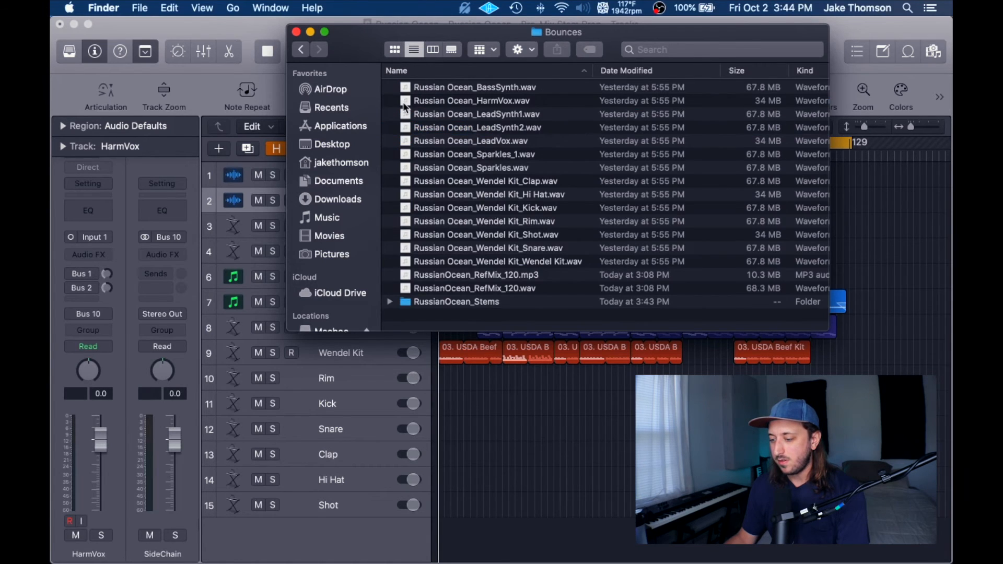
double_click(408, 303)
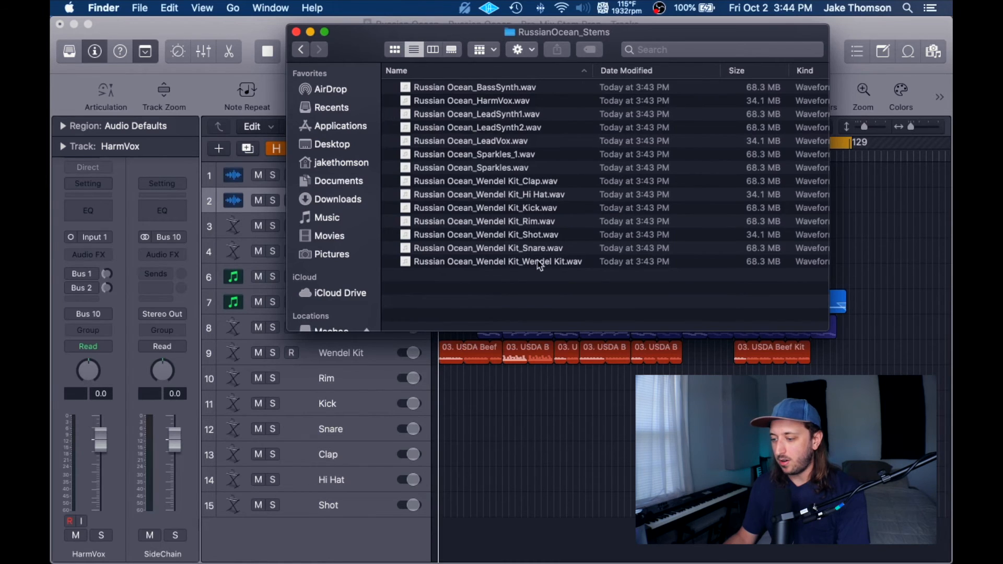
key("super+a")
left_click(531, 301)
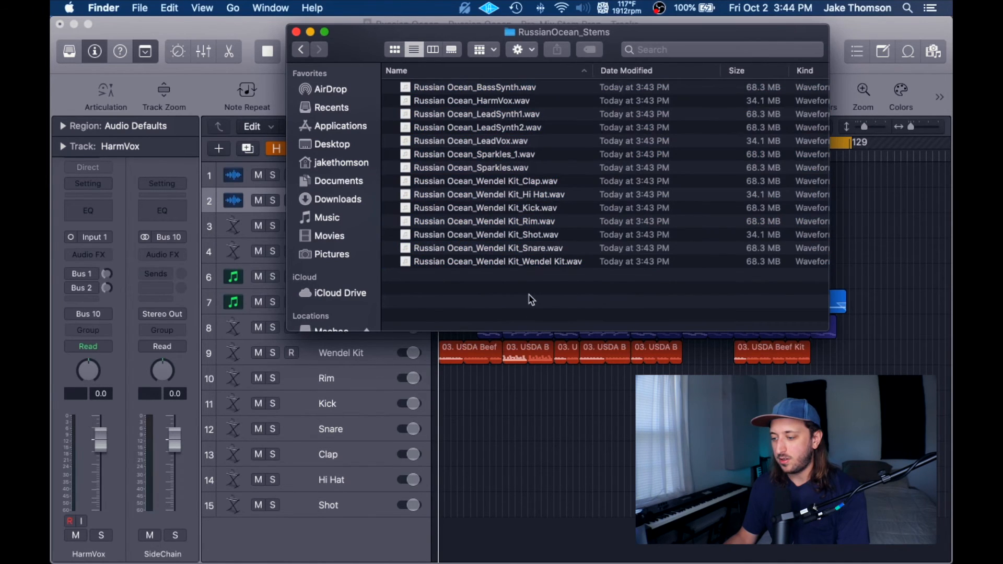